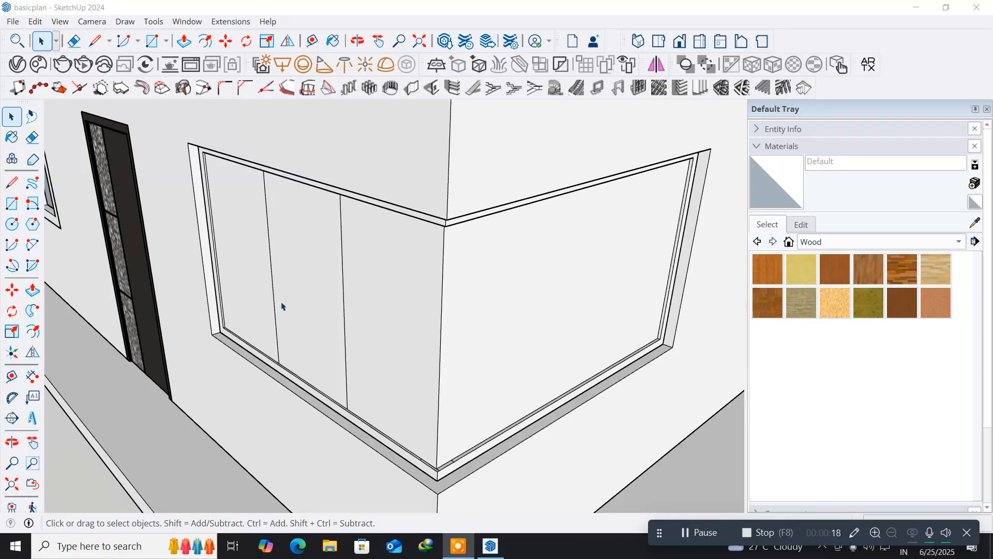
- Open the corner window group for editing
middle_click_drag(281, 301, 332, 312)
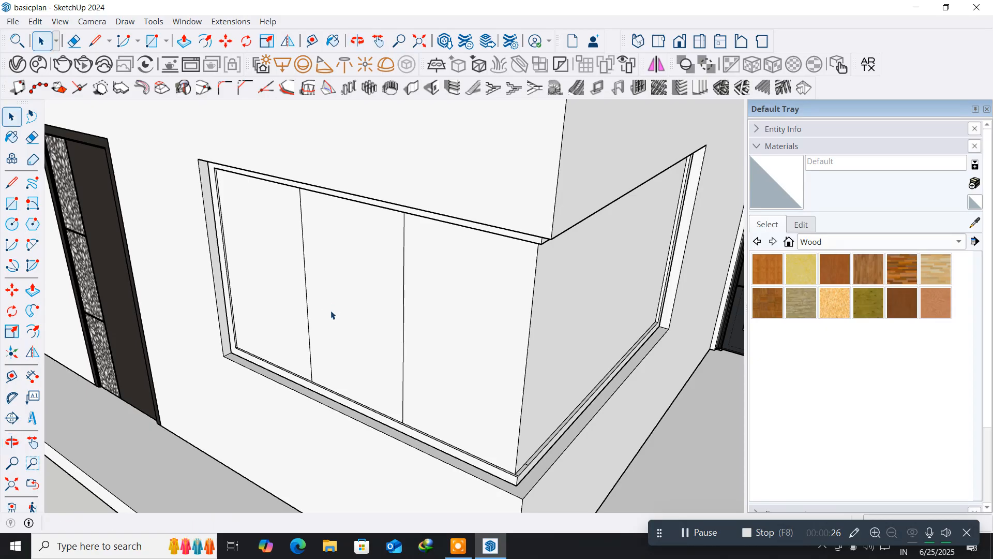
middle_click_drag(538, 411, 459, 356)
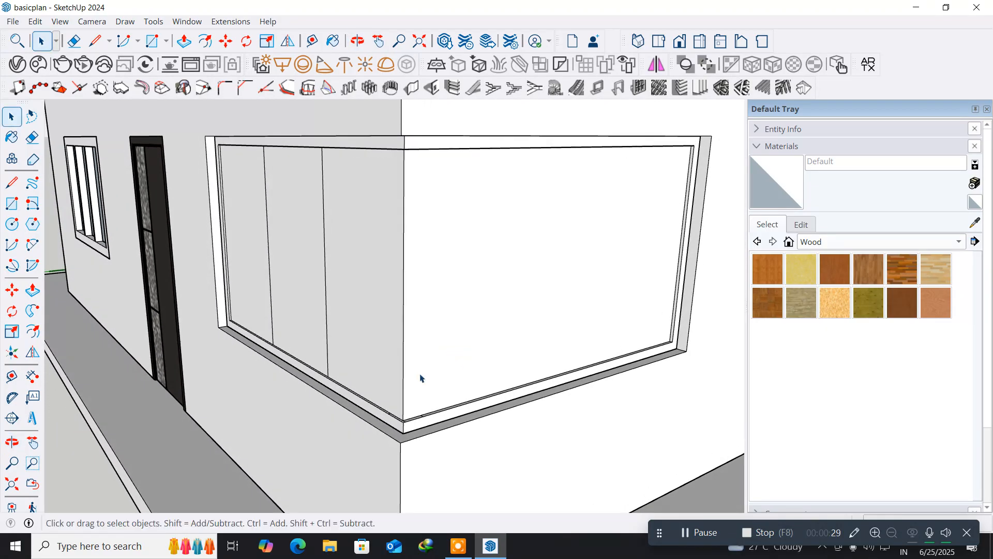
left_click(404, 396)
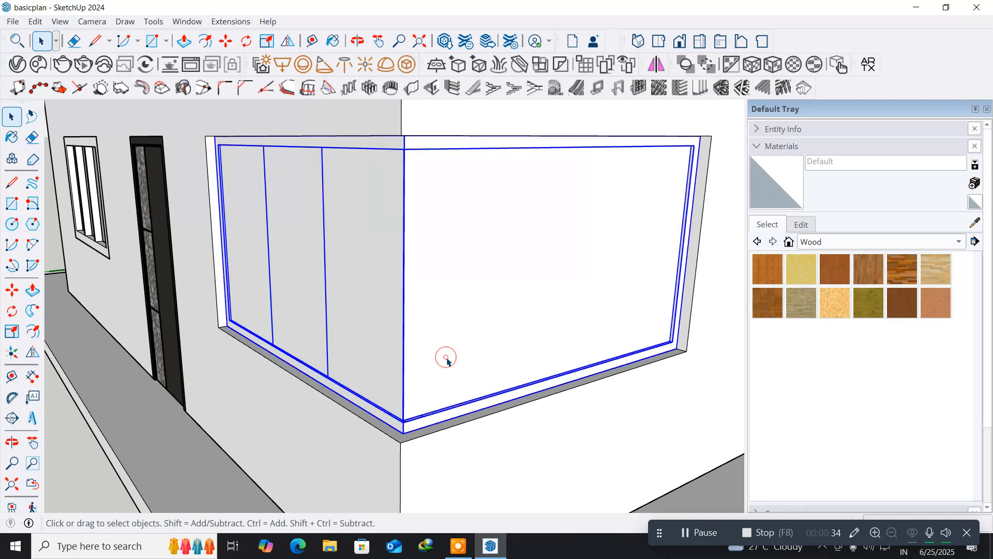
key("g")
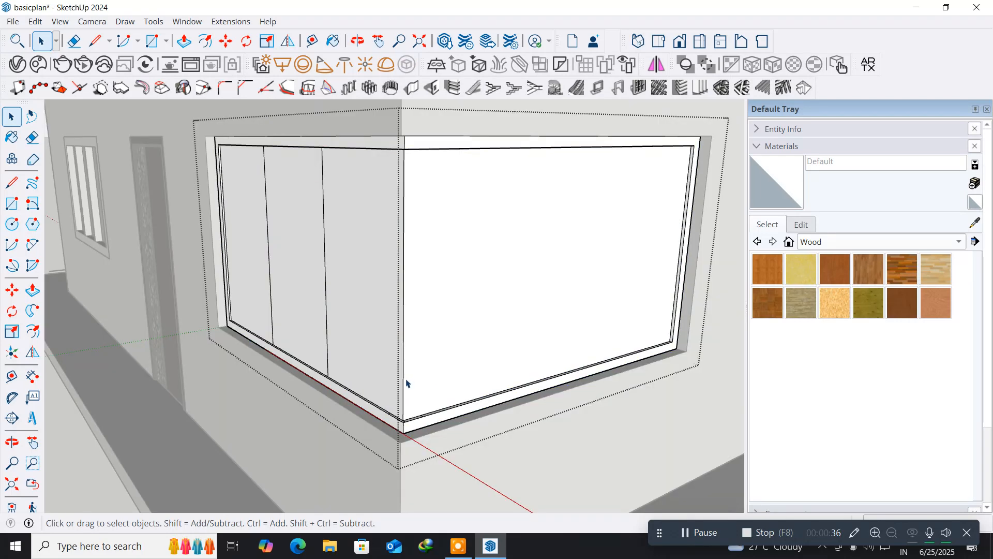
- Try to copy the window's vertical corner edge across the wide pane to the far inner frame corner
left_click(404, 380)
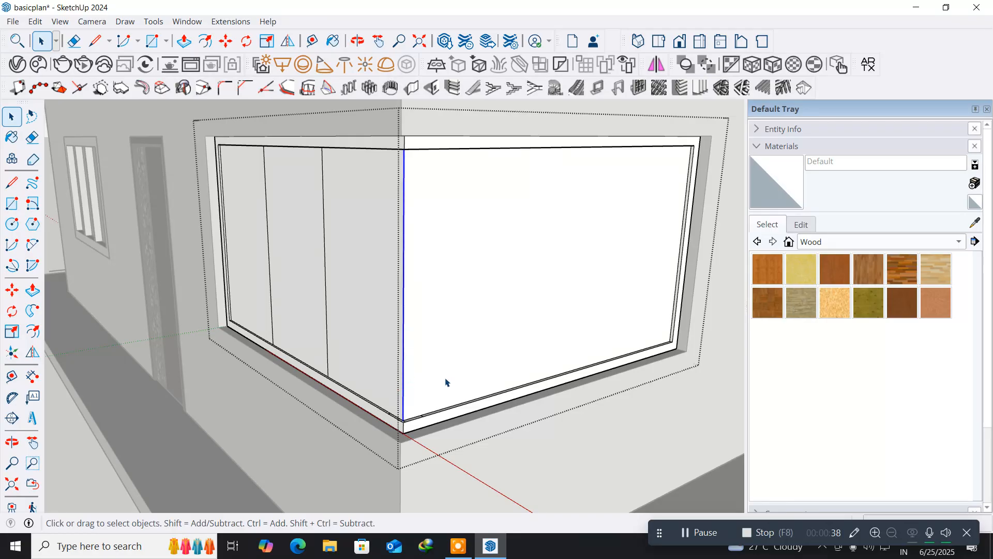
middle_click_drag(453, 376, 349, 376)
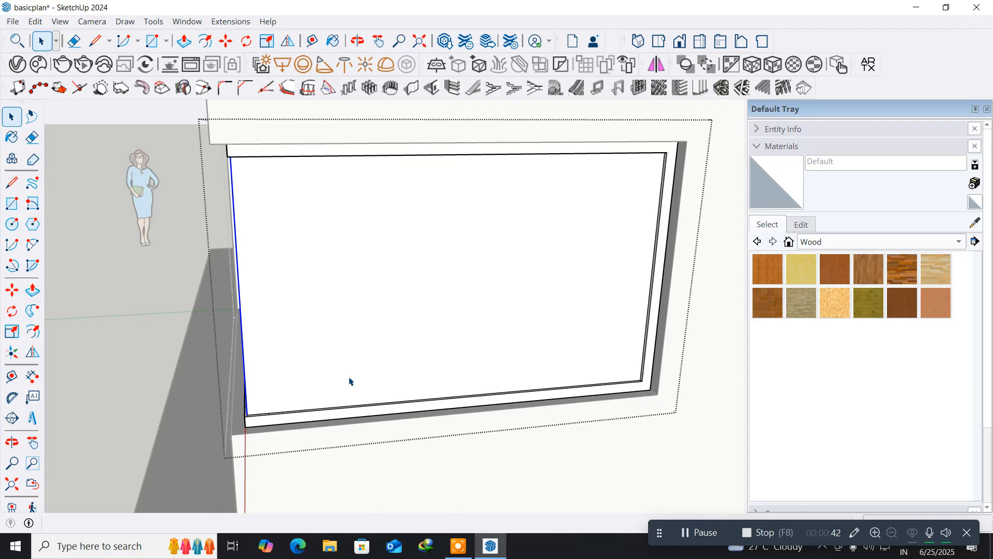
left_click(7, 291)
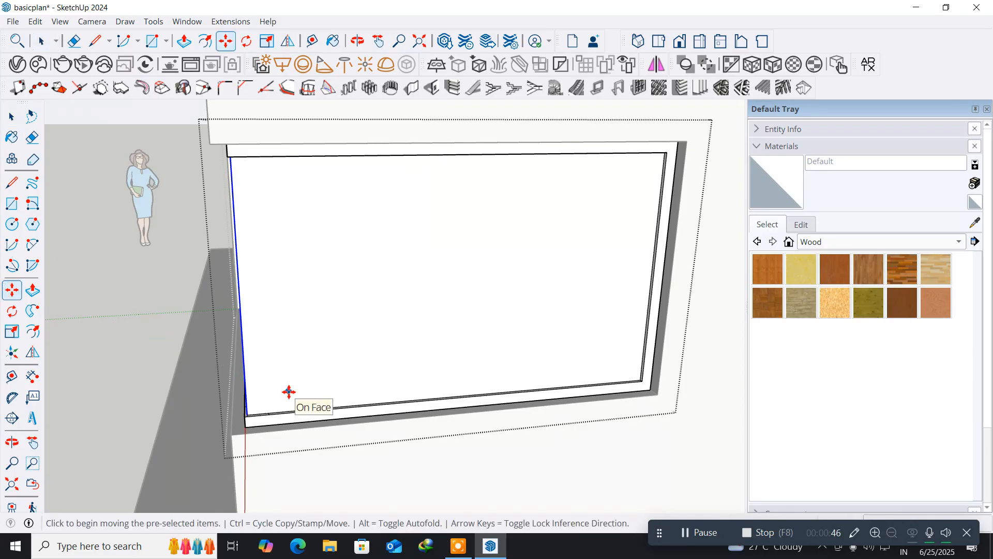
key("ctrl")
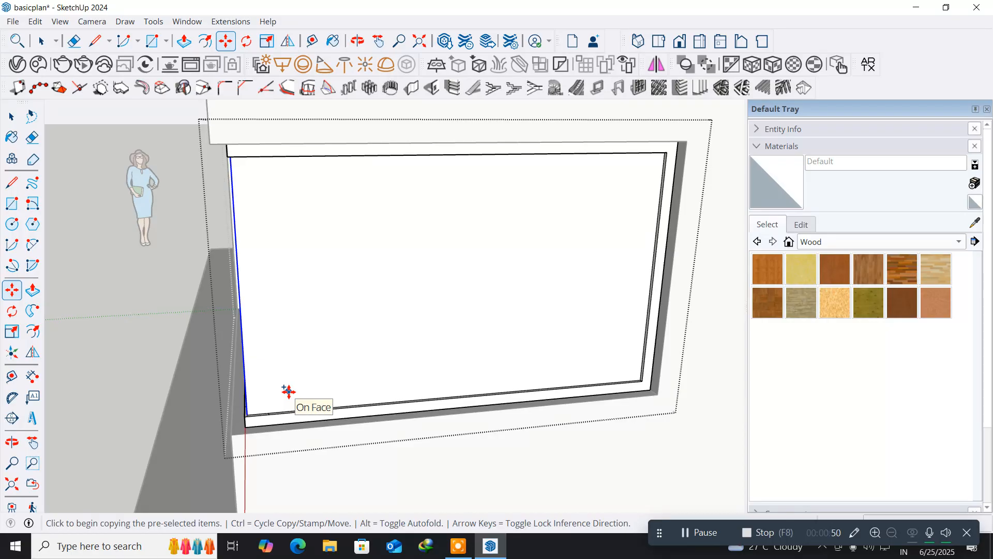
left_click(249, 415)
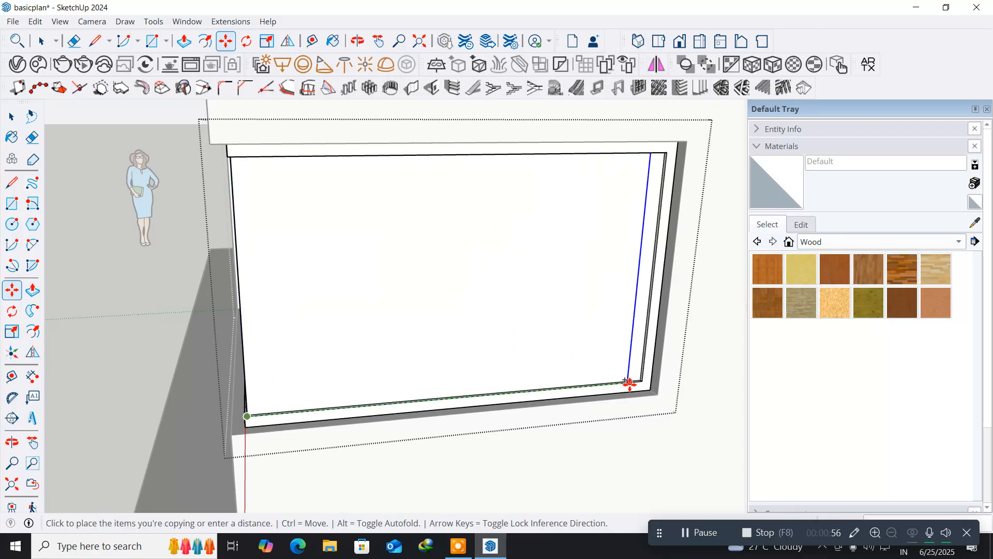
scroll(627, 383, "up", 4)
scroll(629, 383, "up", 3)
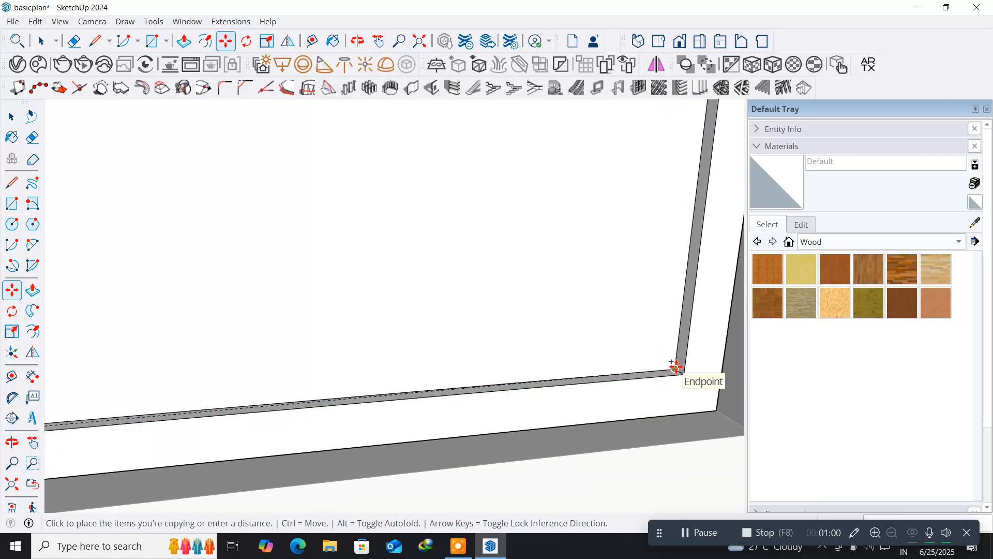
left_click(676, 367)
scroll(569, 331, "down", 1)
scroll(569, 332, "down", 6)
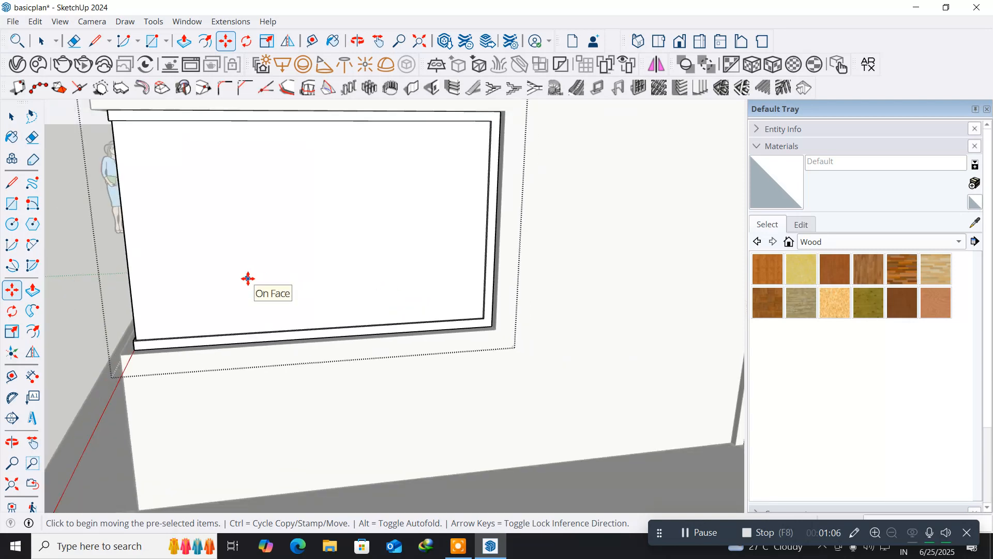
middle_click_drag(248, 279, 262, 349)
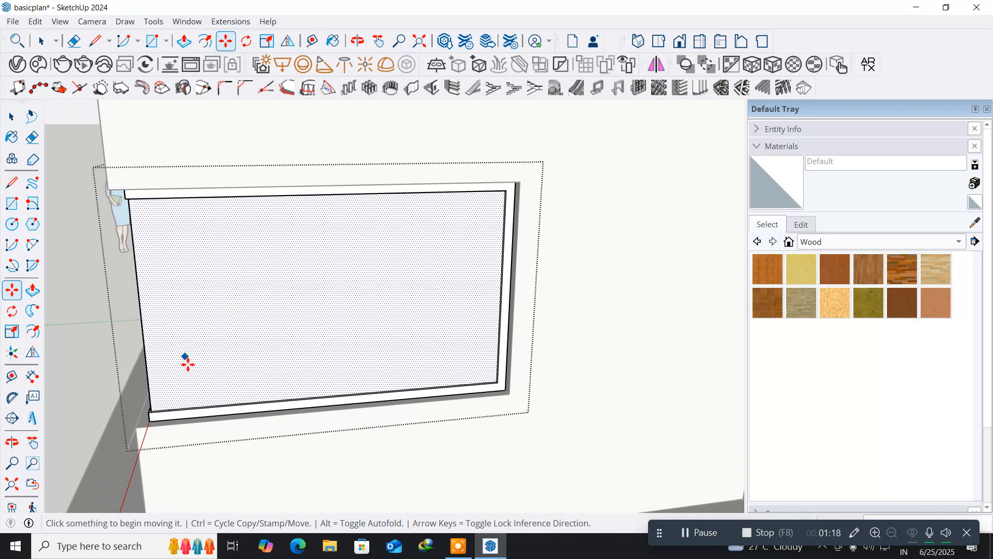
- Retry copying the wide pane's vertical corner edge along its bottom edge to the endpoint at the far frame side
left_click(13, 119)
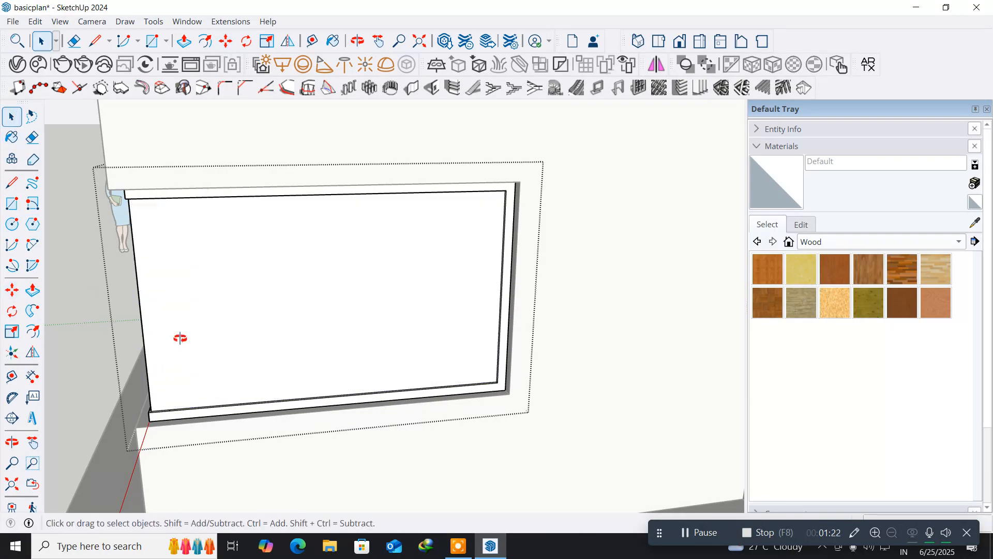
middle_click_drag(180, 338, 235, 339)
left_click(230, 337)
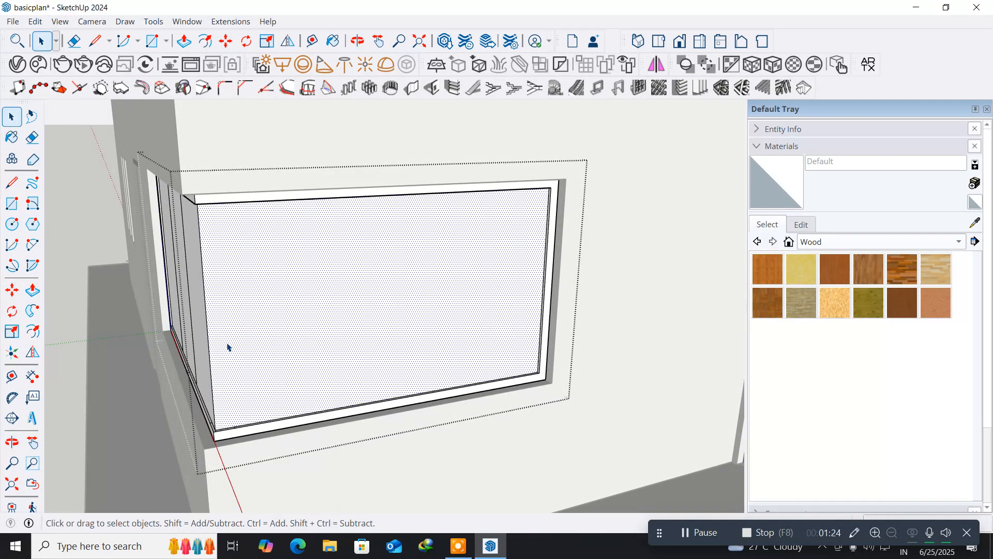
left_click(211, 366)
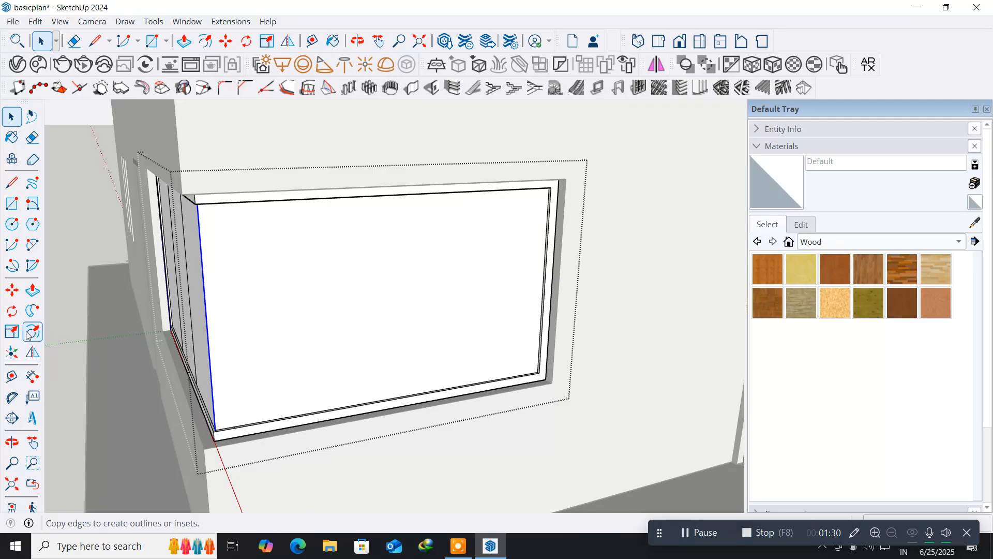
left_click(12, 290)
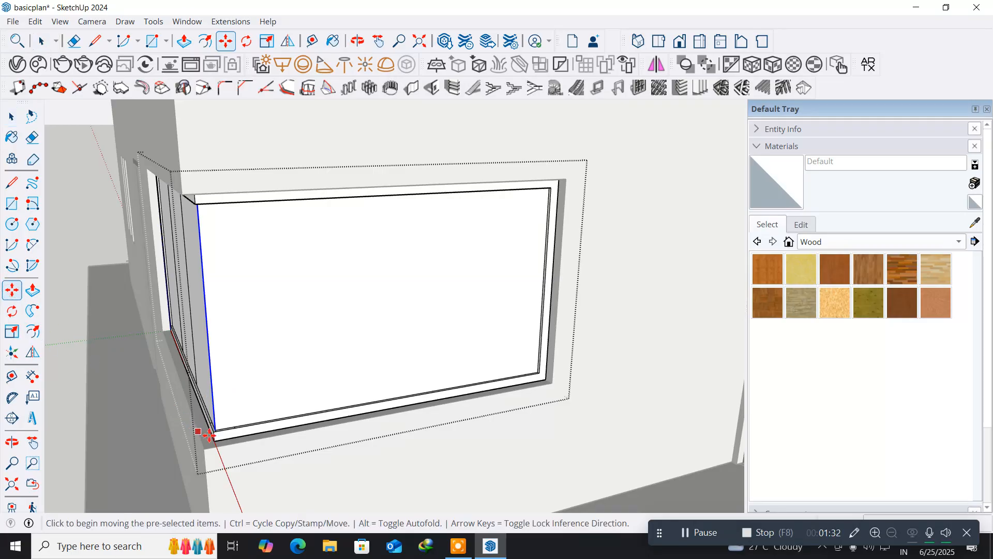
key("ctrl")
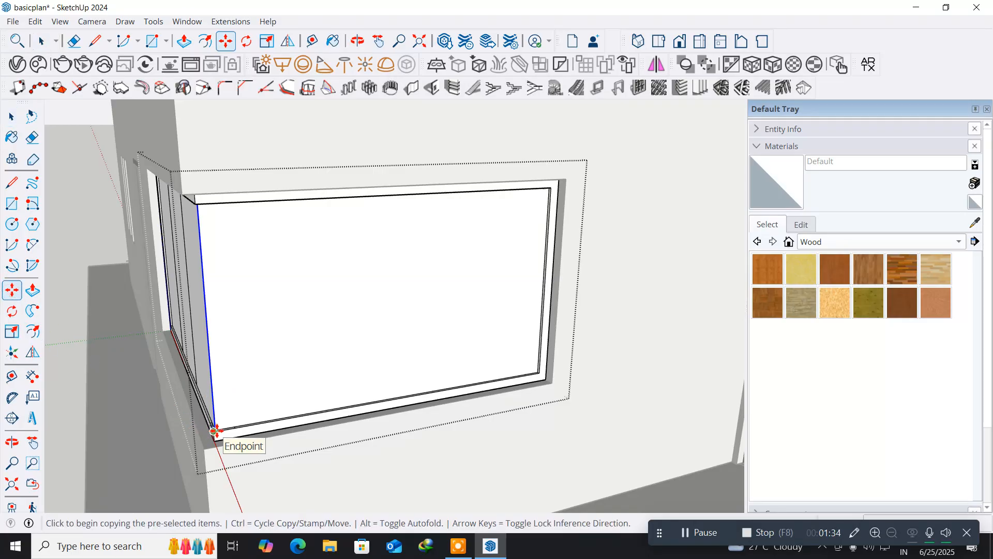
left_click(214, 431)
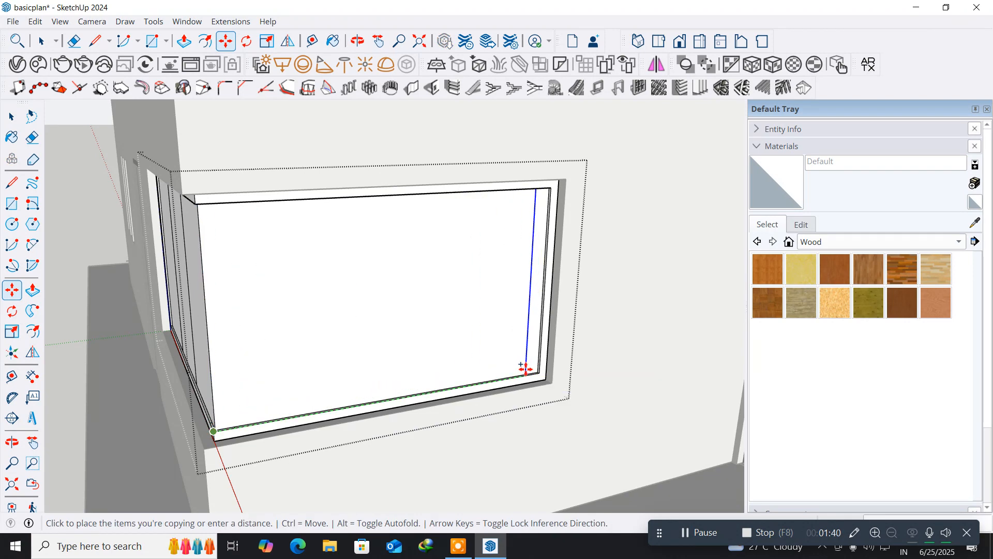
scroll(527, 369, "up", 4)
scroll(526, 368, "up", 4)
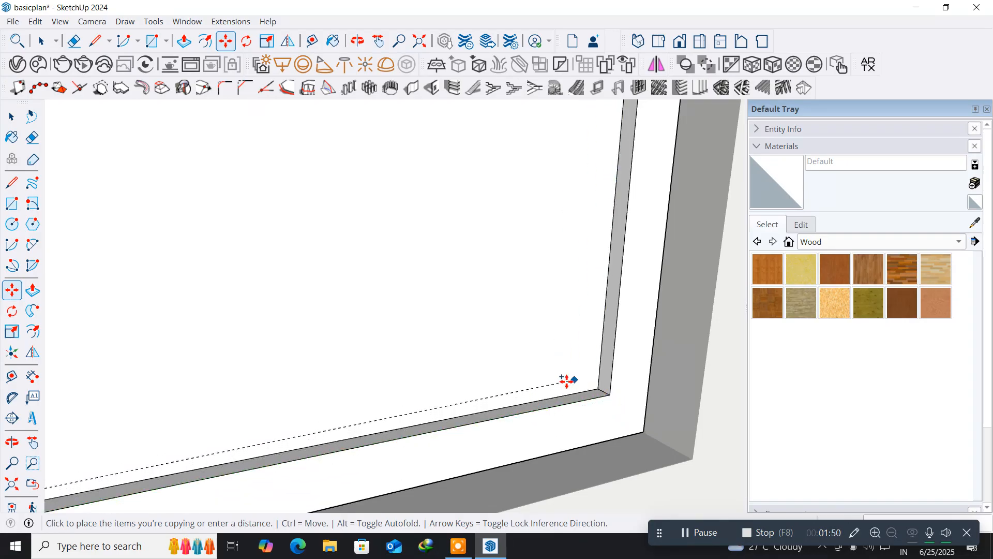
left_click(596, 388)
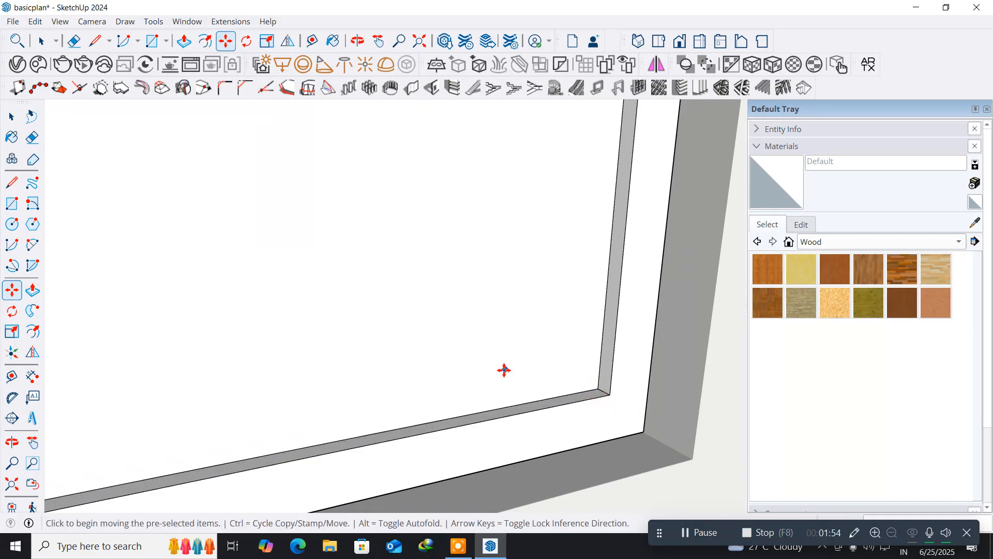
scroll(504, 370, "down", 1)
scroll(505, 370, "down", 6)
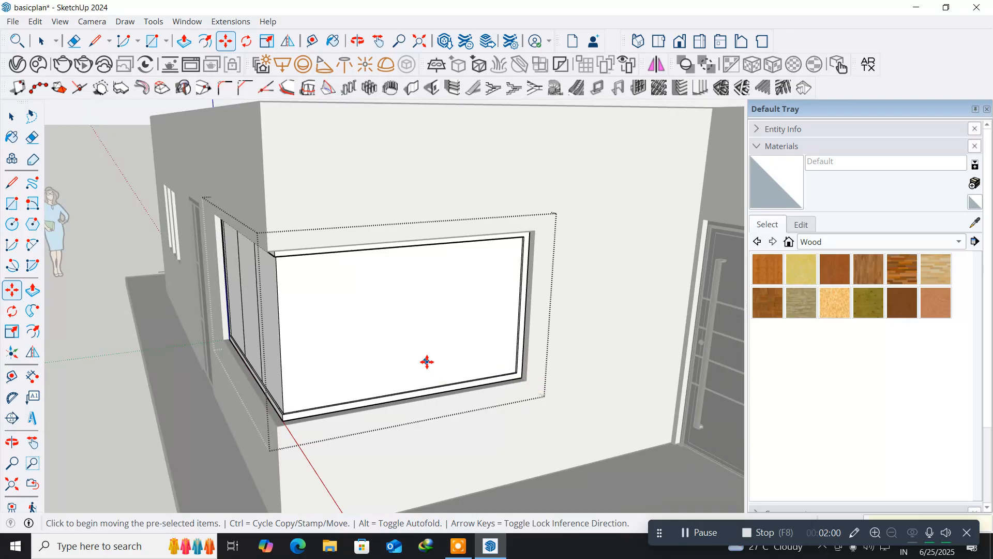
key("Escape")
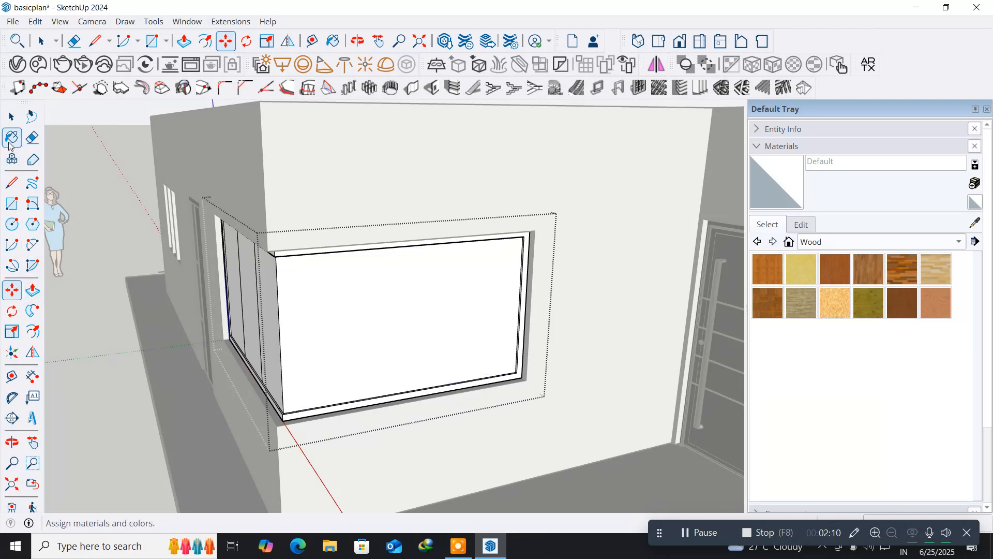
- Copy the wide pane's far vertical edge to the building-corner endpoint and divide the span into three equal panels
left_click(11, 117)
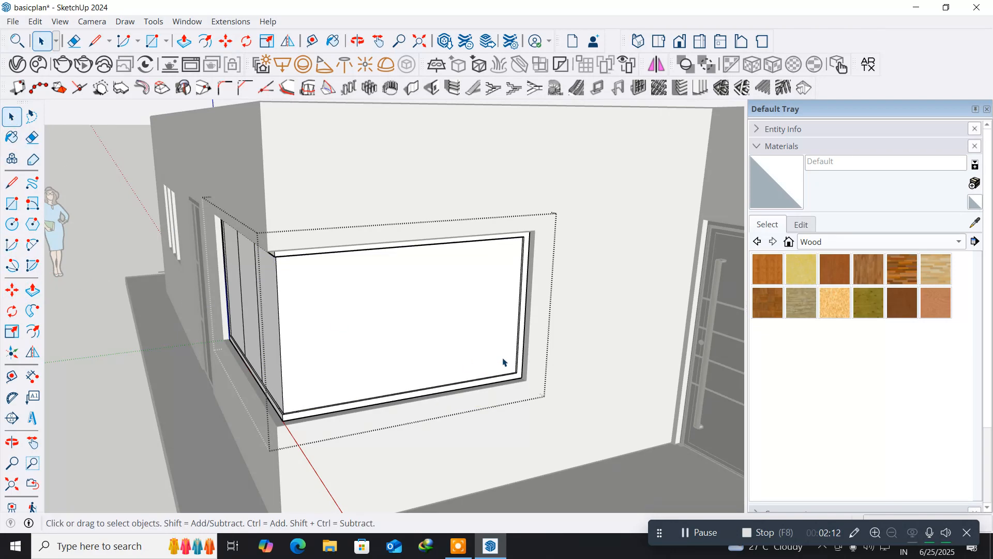
scroll(503, 362, "up", 6)
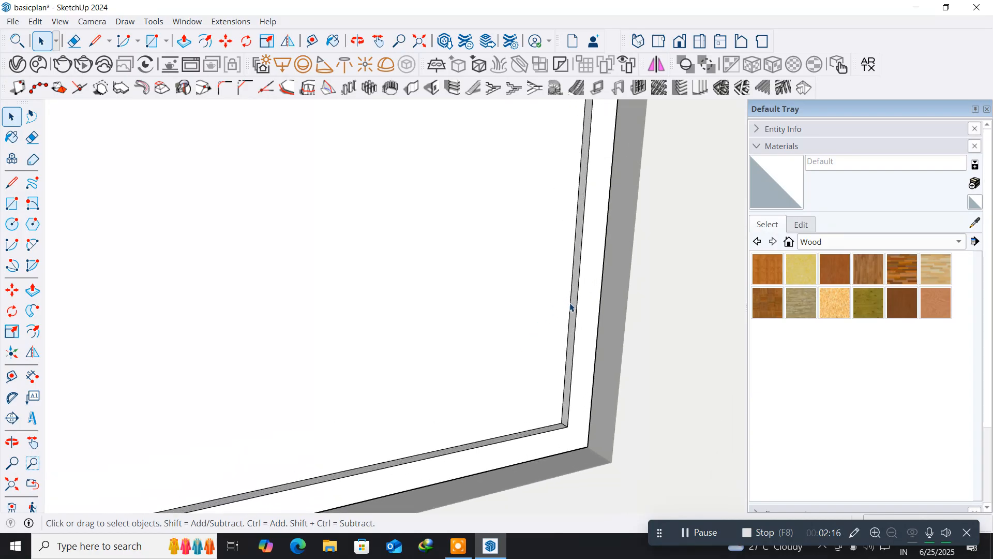
left_click(570, 305)
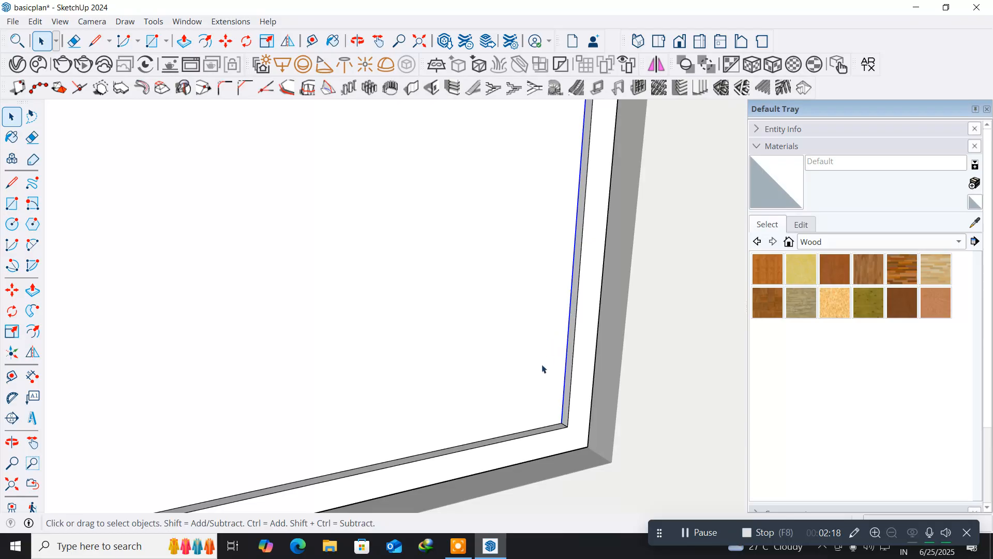
left_click(12, 289)
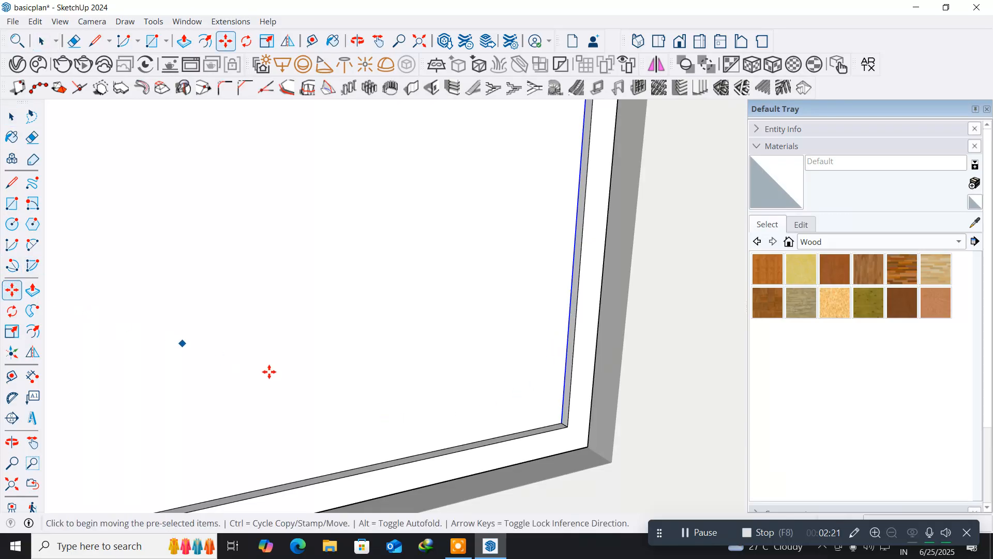
left_click(560, 420)
key("ctrl")
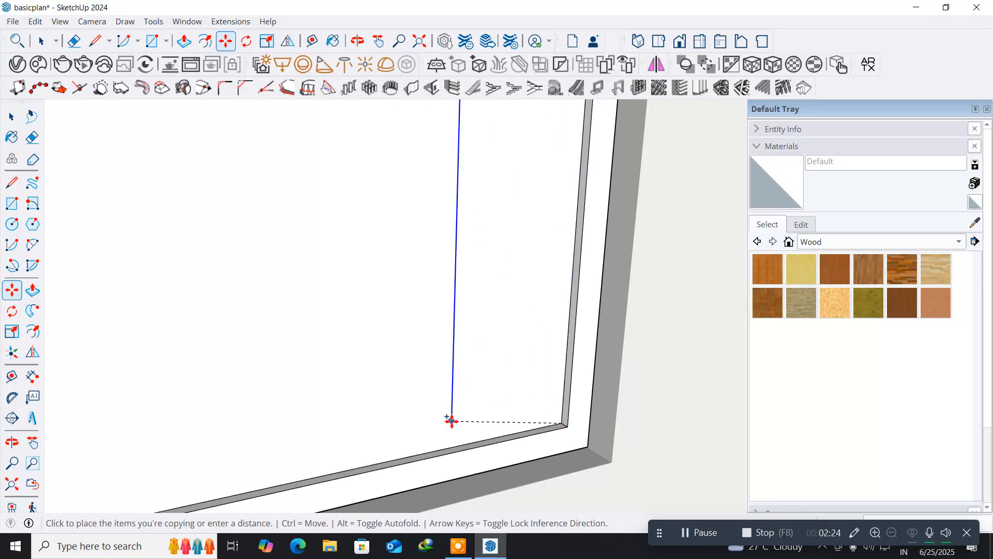
scroll(452, 420, "down", 5)
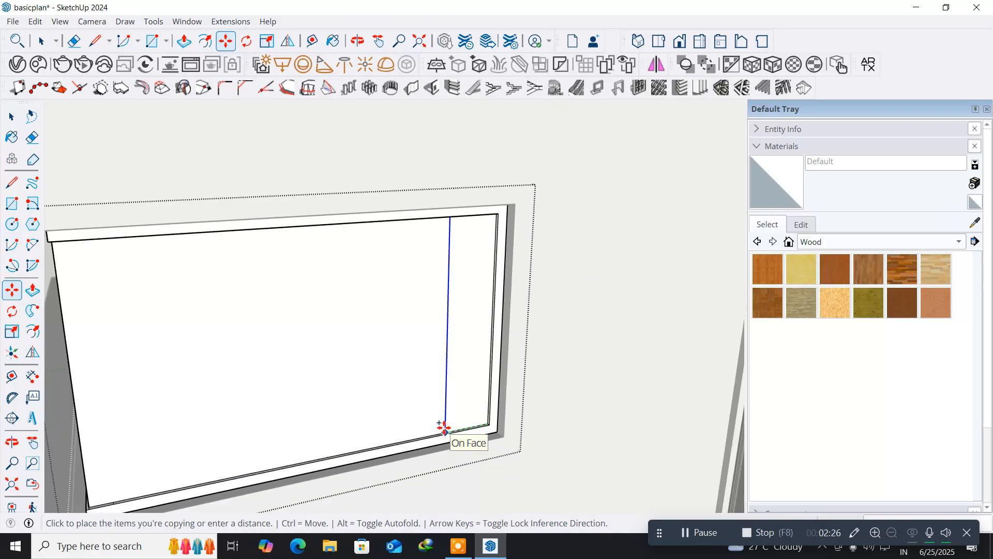
middle_click_drag(161, 457, 189, 444)
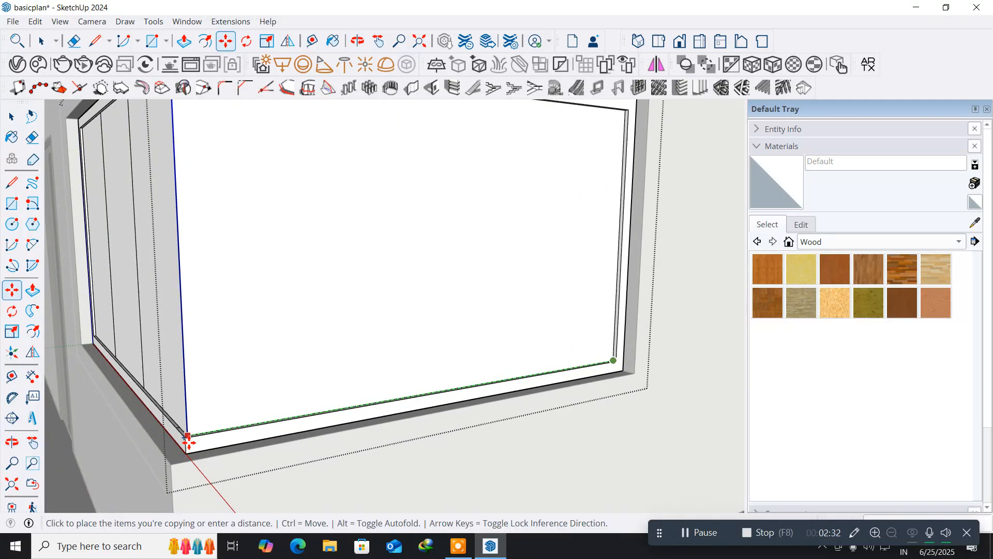
scroll(189, 441, "up", 2)
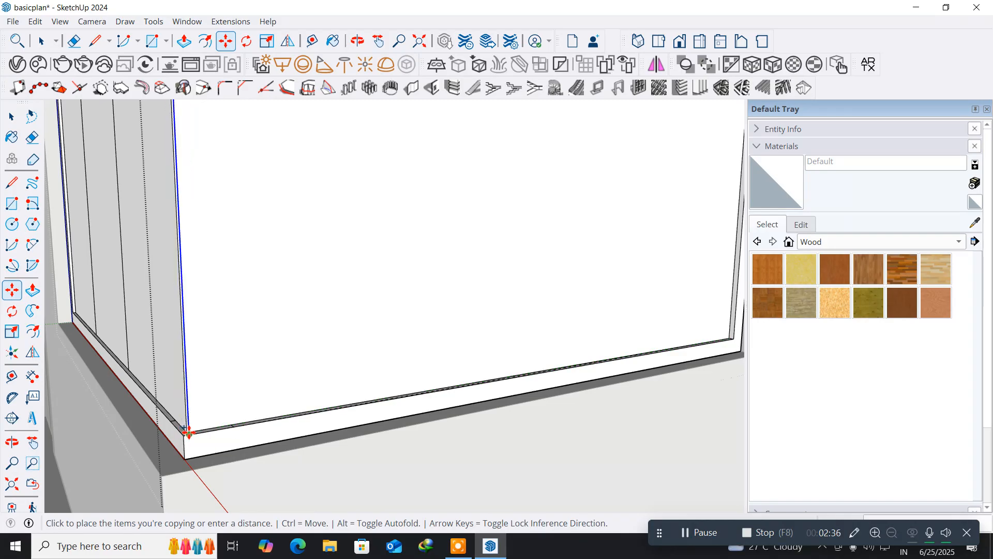
scroll(189, 432, "up", 4)
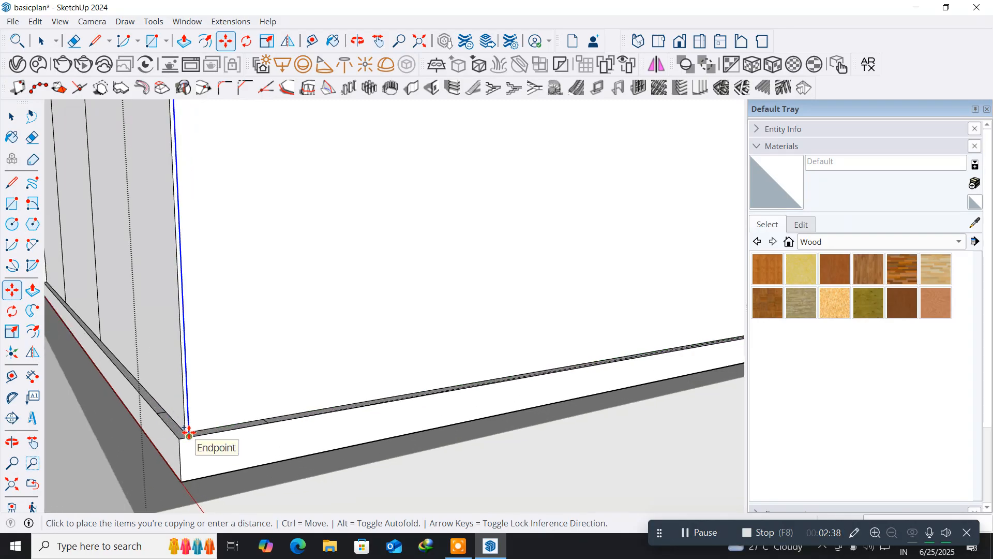
scroll(187, 433, "up", 1)
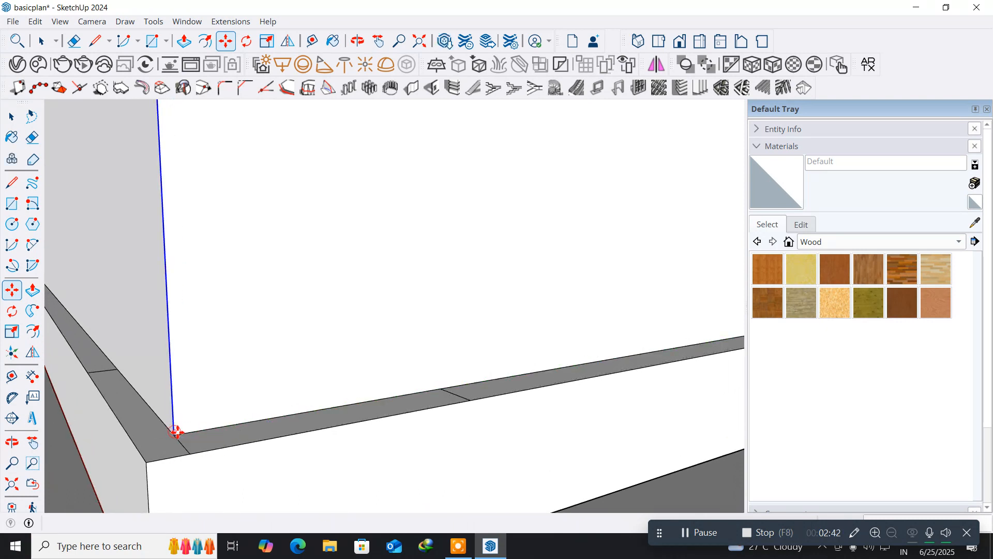
left_click(175, 432)
scroll(243, 383, "down", 3)
scroll(245, 383, "down", 6)
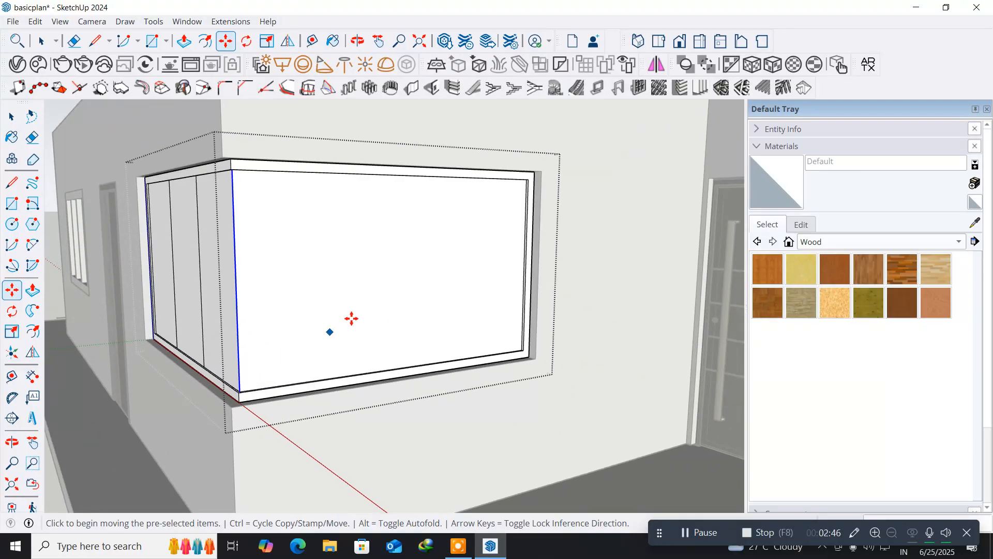
middle_click_drag(357, 312, 319, 349)
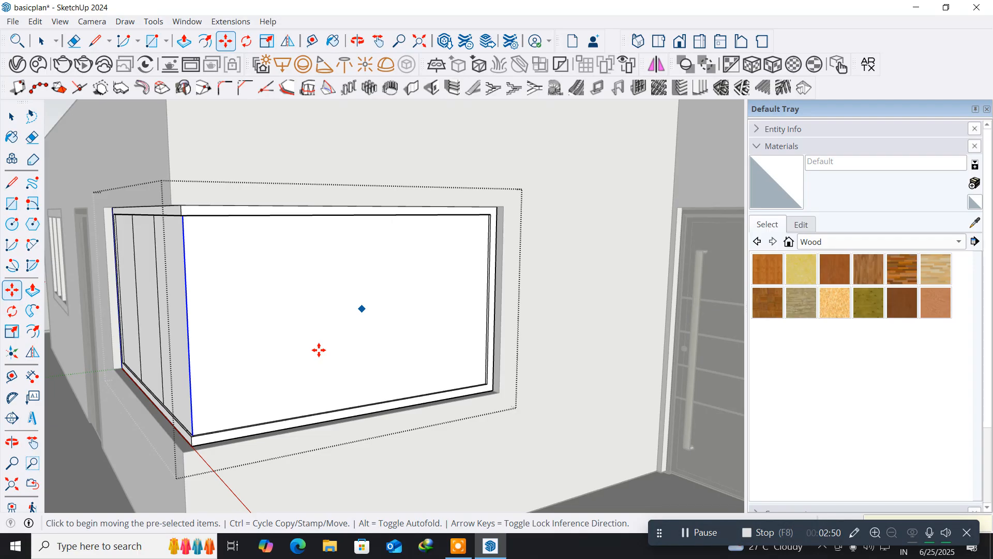
key("Return")
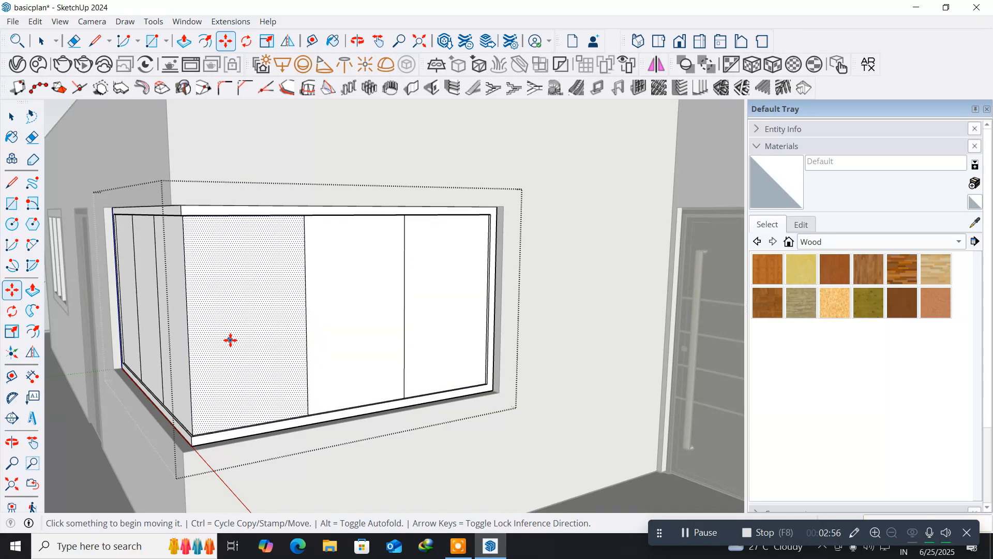
- Offset the outlines of all six exterior panels inward by the same small distance on both sides of the corner window
middle_click_drag(231, 340, 408, 360)
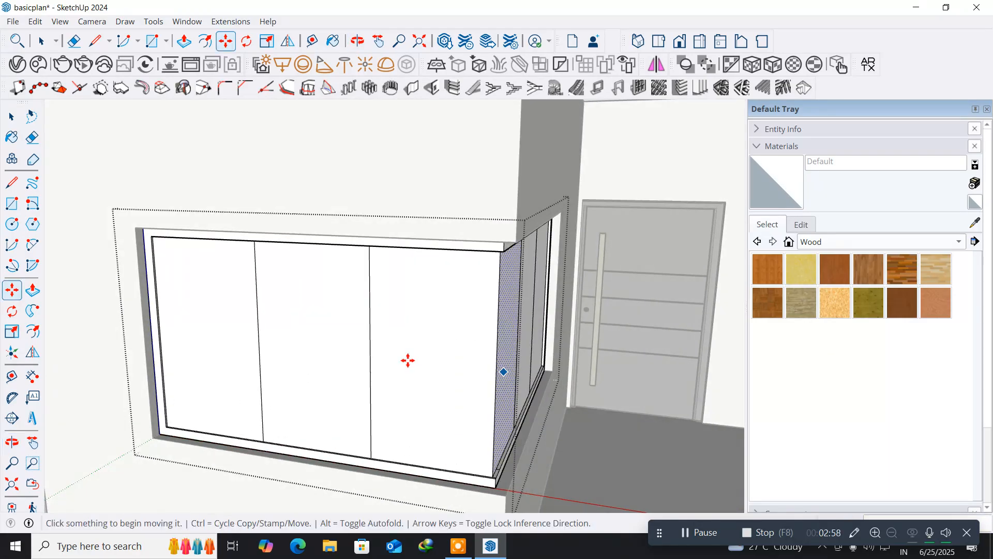
left_click(38, 334)
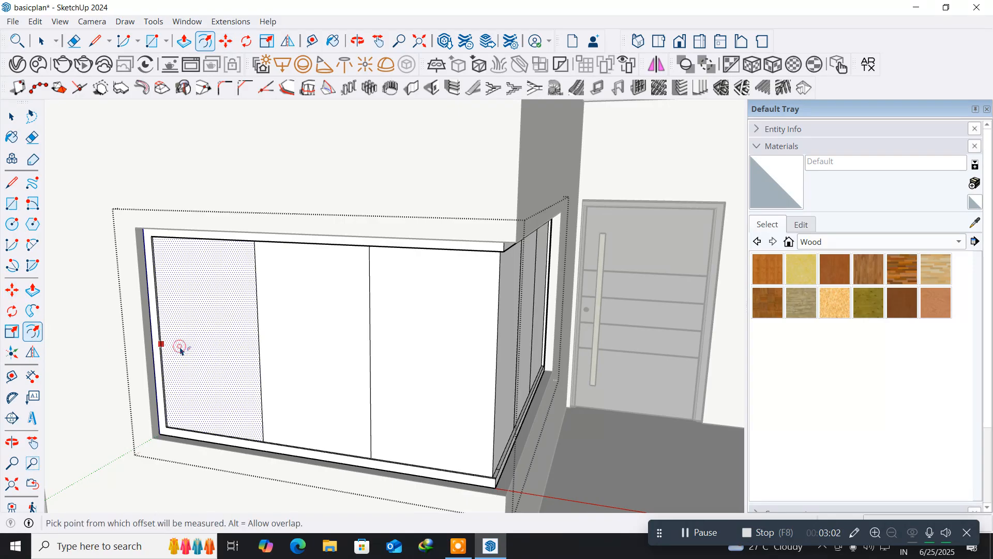
left_click(180, 353)
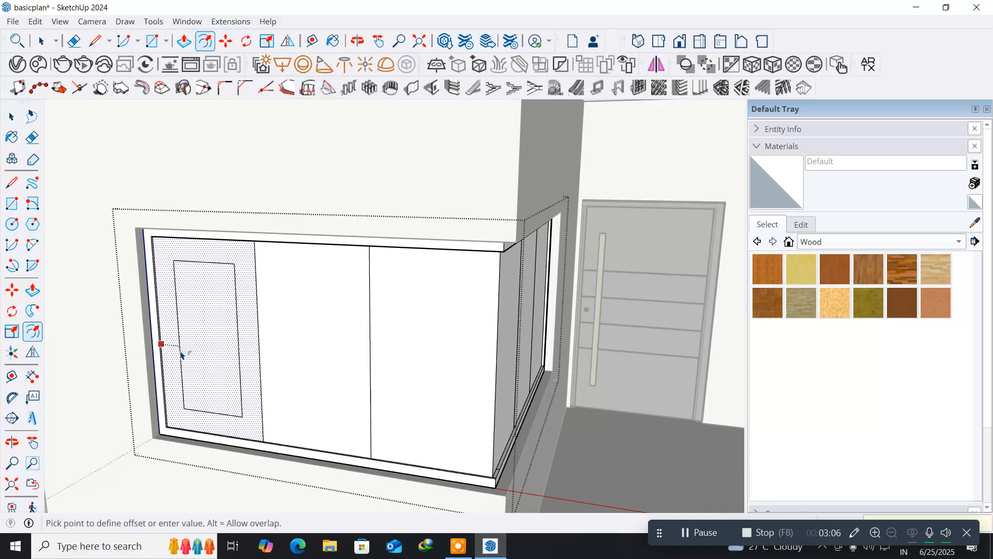
key("Return")
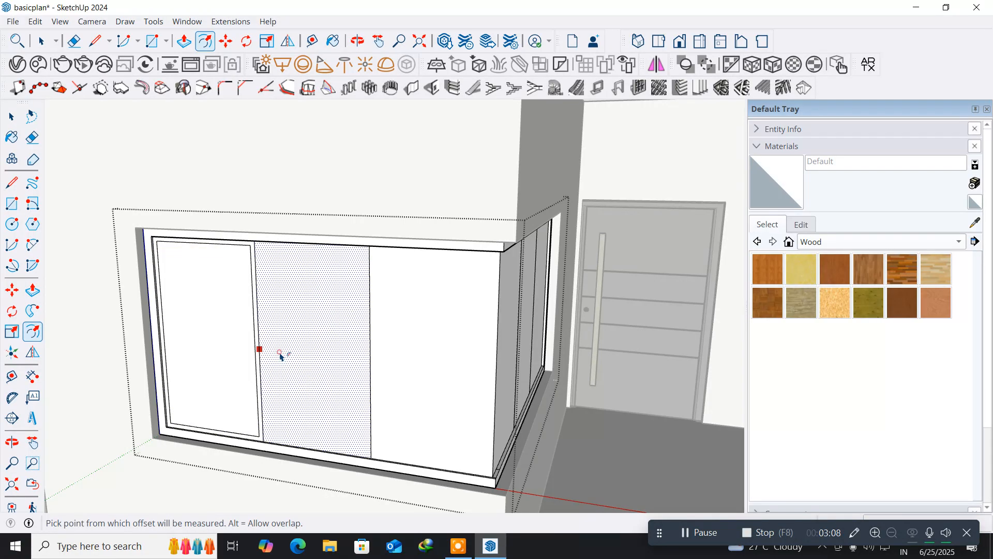
double_click(282, 353)
double_click(445, 342)
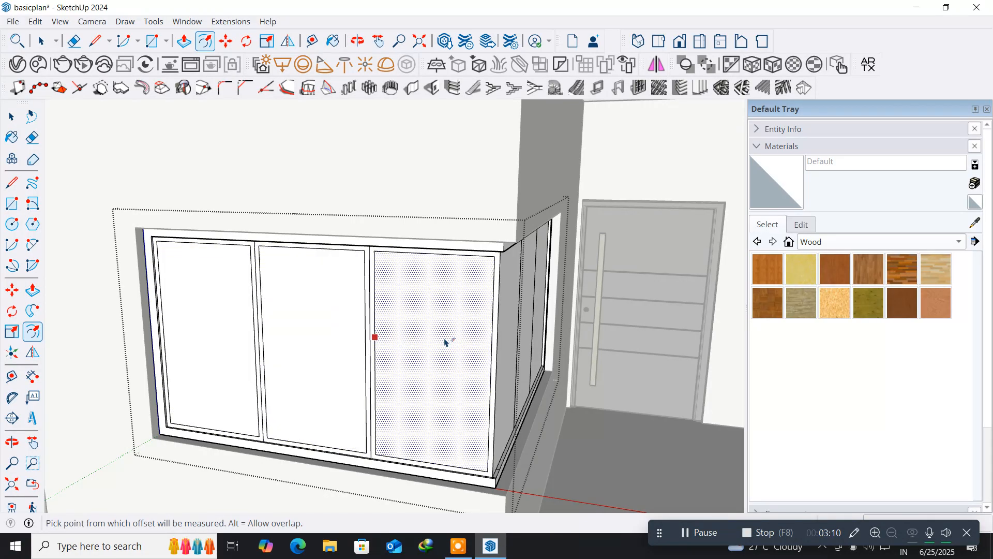
middle_click_drag(490, 348, 255, 366)
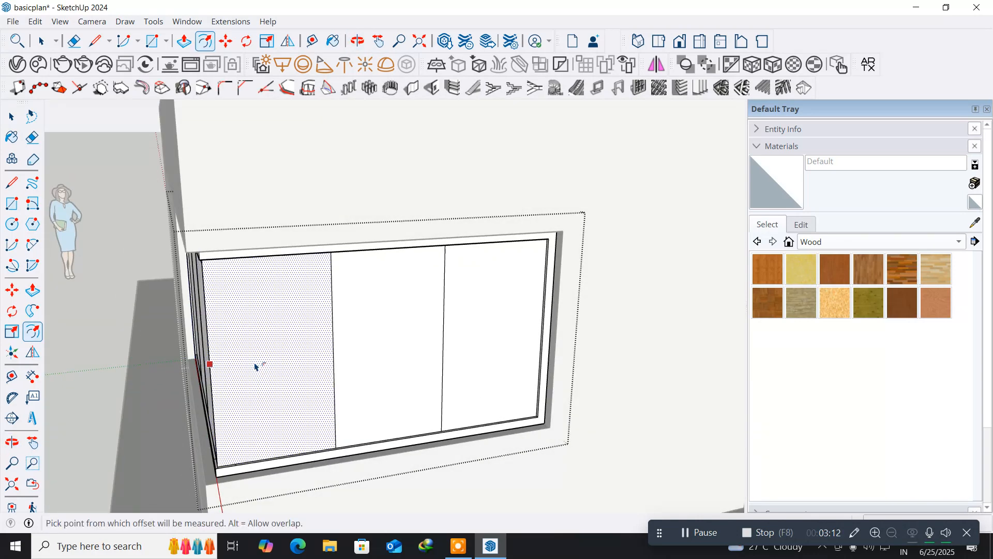
double_click(349, 347)
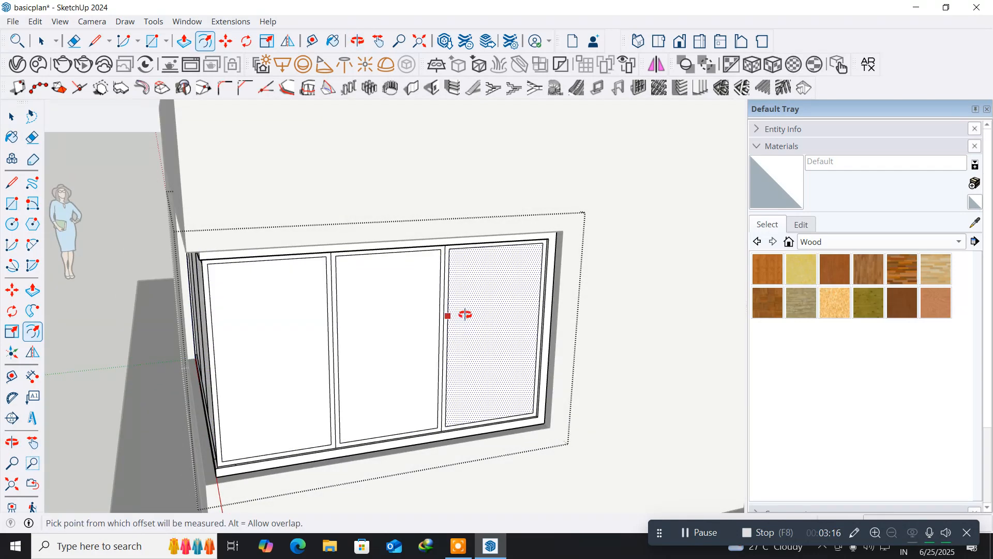
- From inside the room, select the undivided pane's vertical edge at the side frame, opposite the building corner
middle_click_drag(459, 315, 39, 433)
key("f")
middle_click_drag(392, 316, 248, 231)
key("f")
scroll(248, 195, "up", 5)
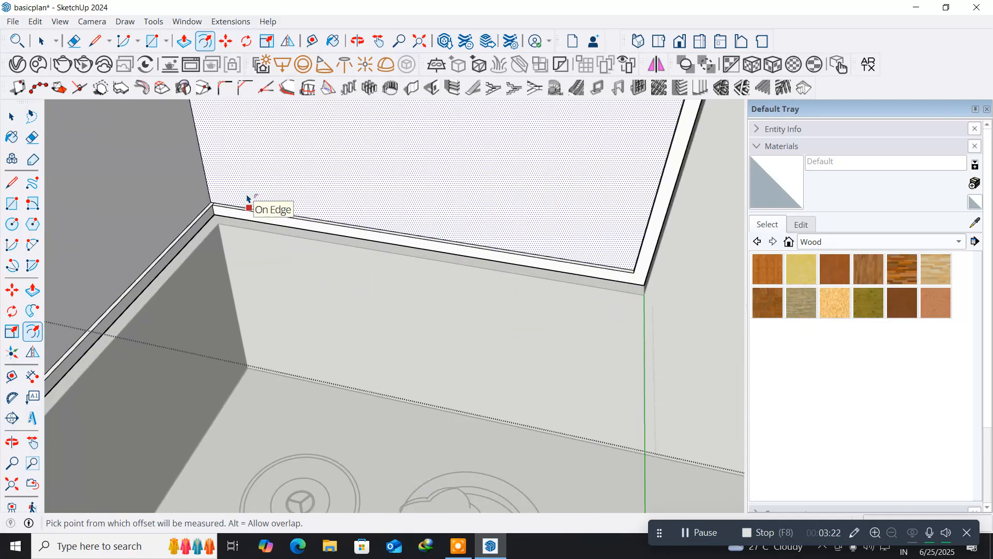
scroll(247, 198, "up", 2)
middle_click_drag(250, 200, 343, 271)
middle_click_drag(555, 222, 218, 309)
left_click_drag(257, 301, 261, 306)
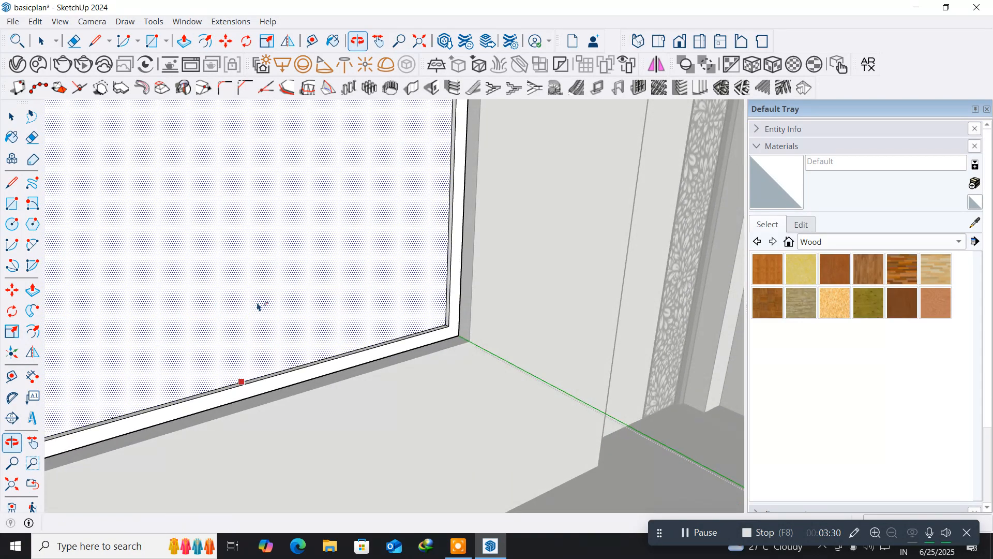
key("f")
left_click(12, 118)
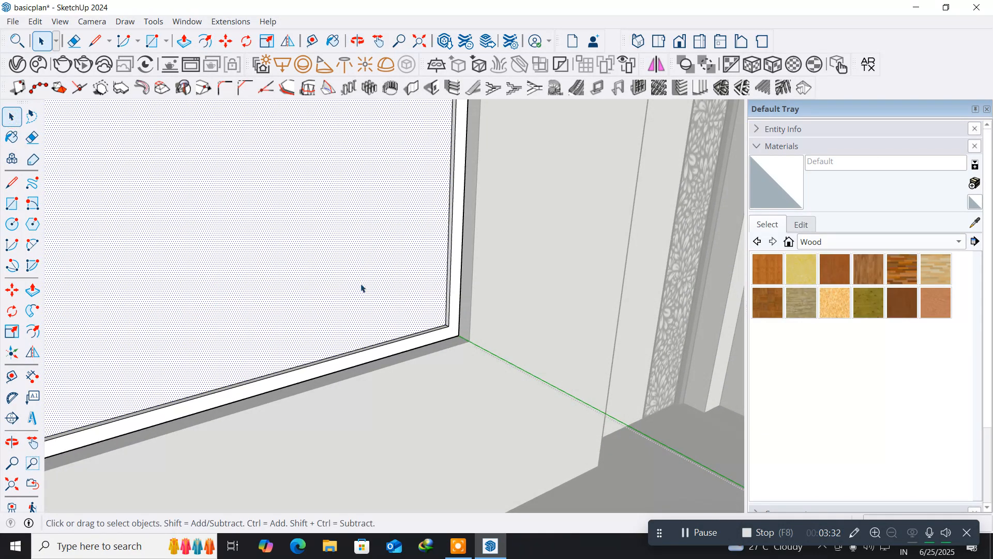
left_click(451, 336)
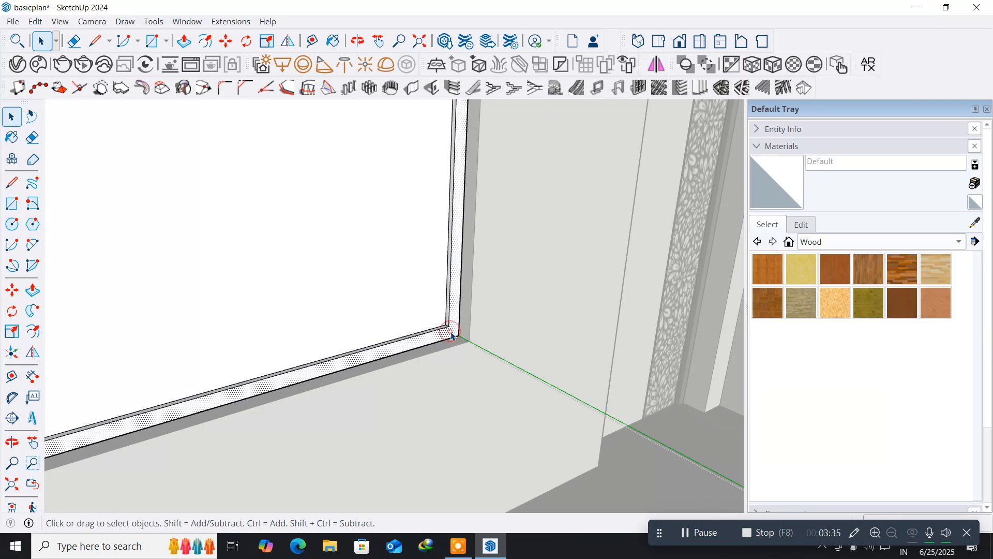
left_click(446, 293)
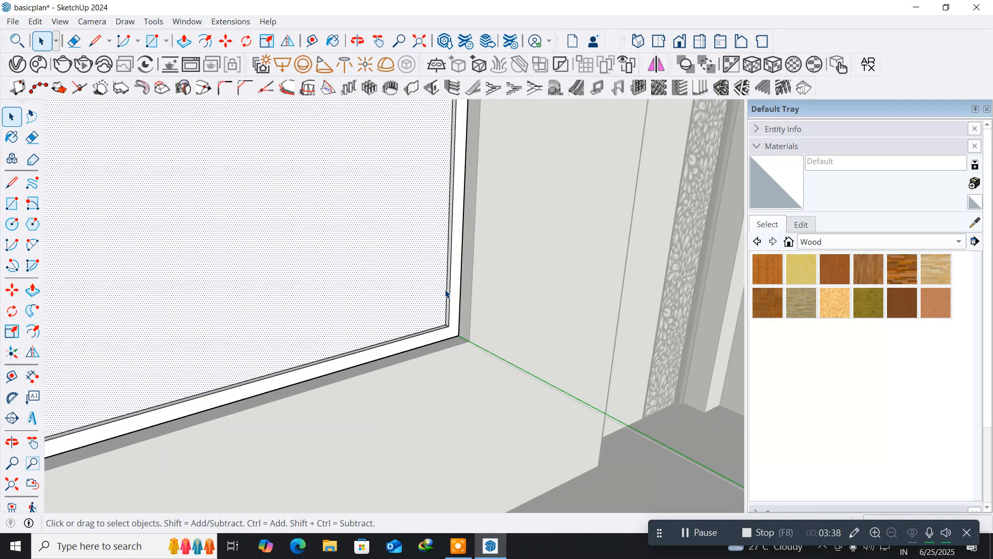
scroll(445, 340, "up", 4)
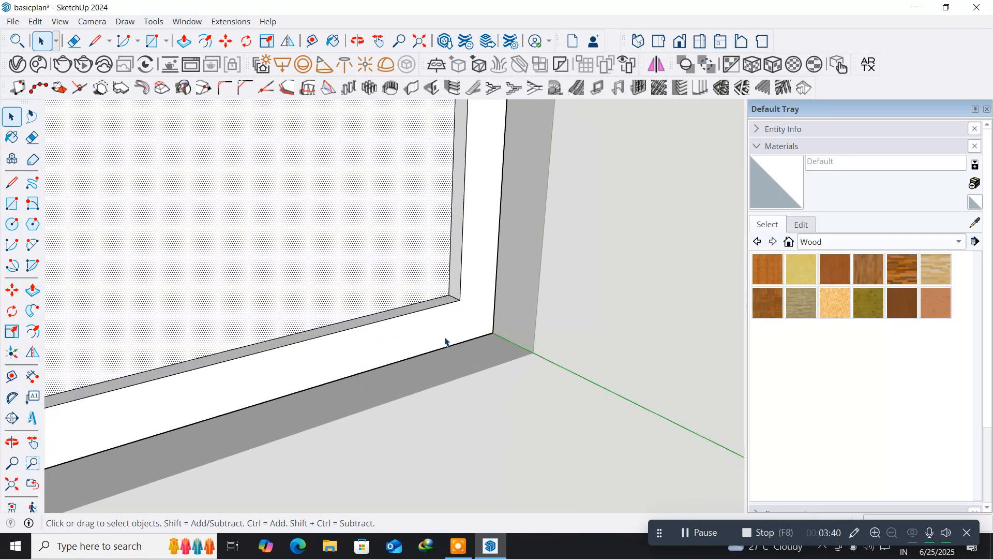
left_click(444, 336)
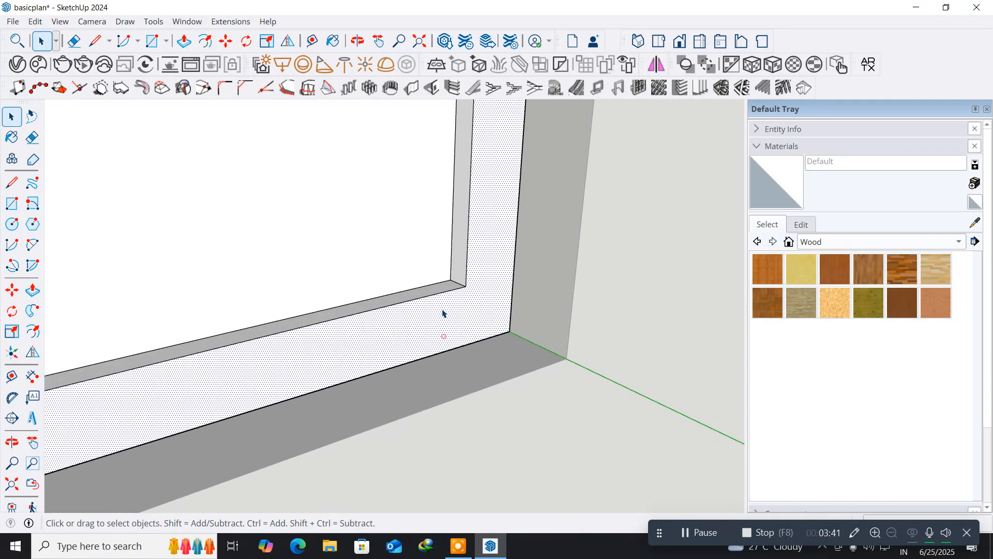
left_click(451, 241)
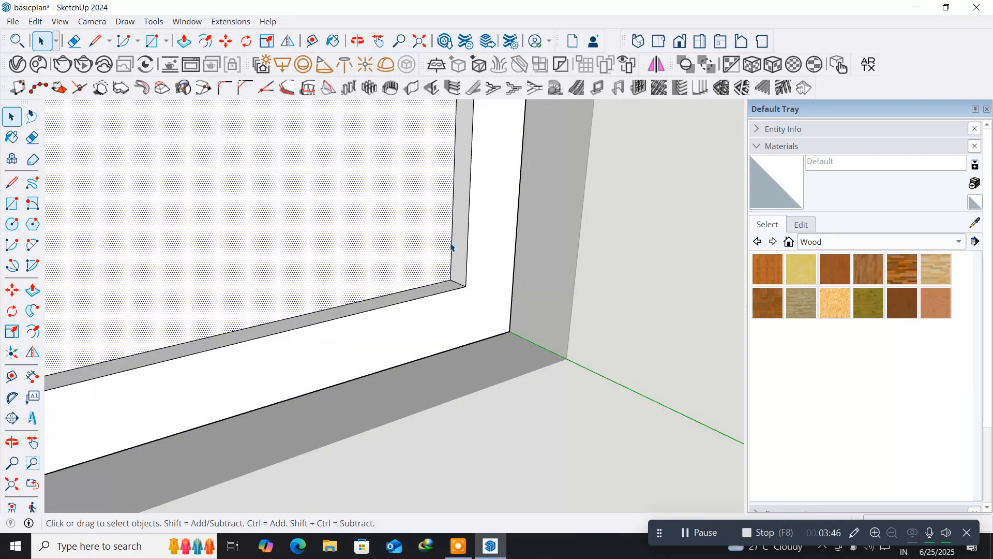
left_click(456, 300)
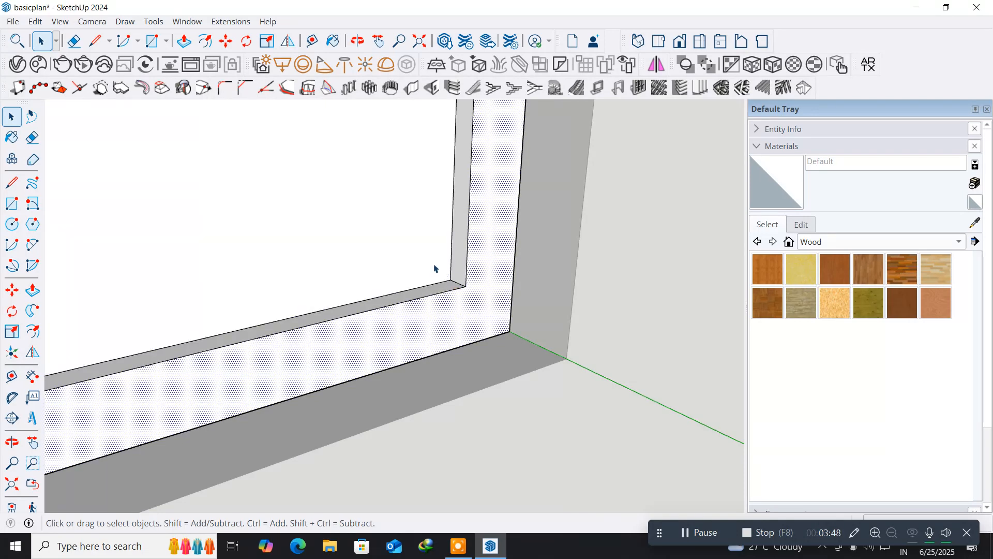
left_click(451, 242)
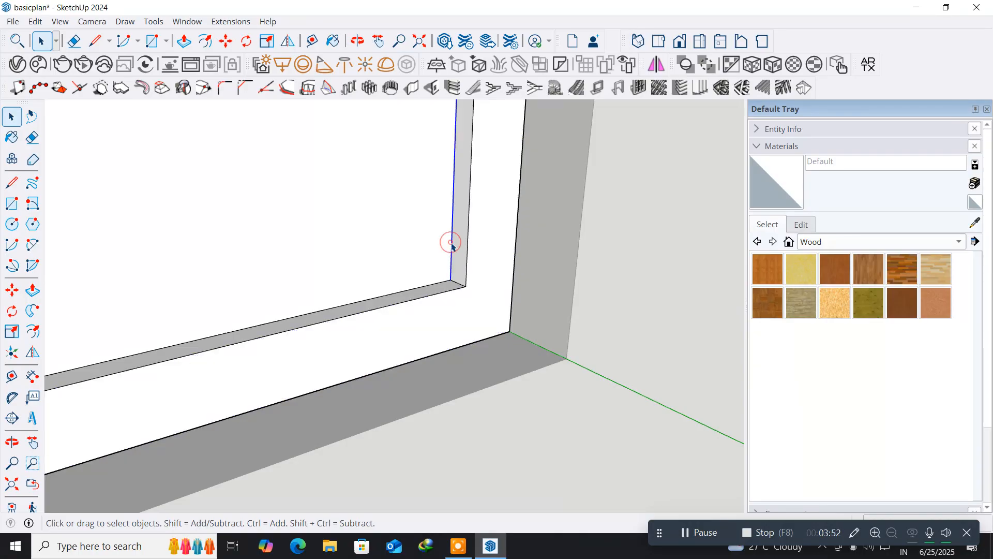
- Copy the selected vertical edge to the building-corner endpoint and divide the interior pane into three equal panels
scroll(451, 248, "down", 3)
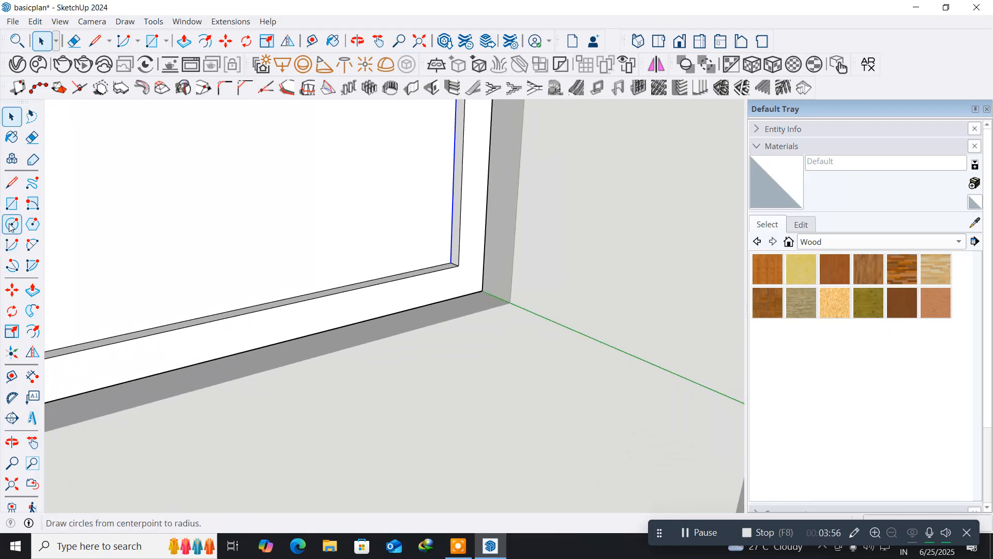
left_click(12, 290)
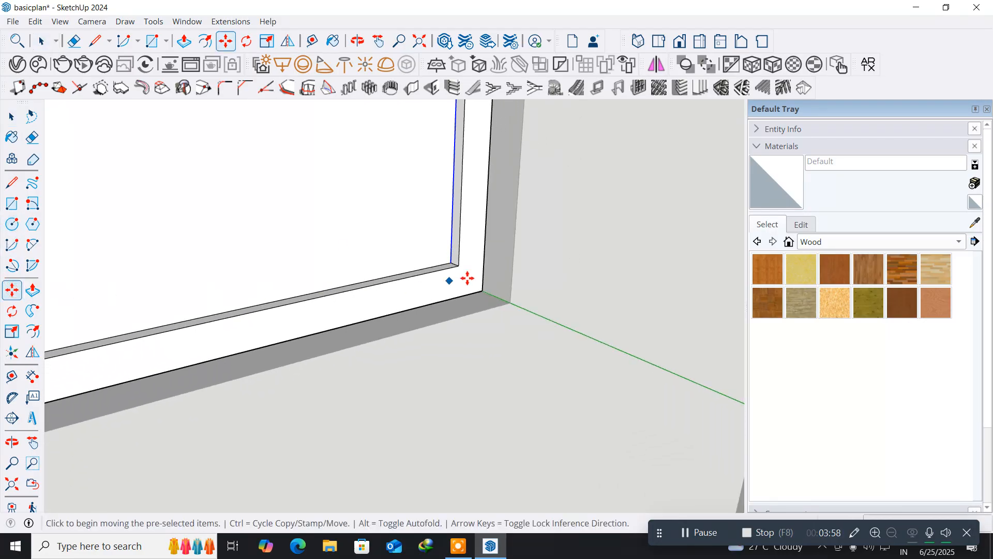
key("ctrl")
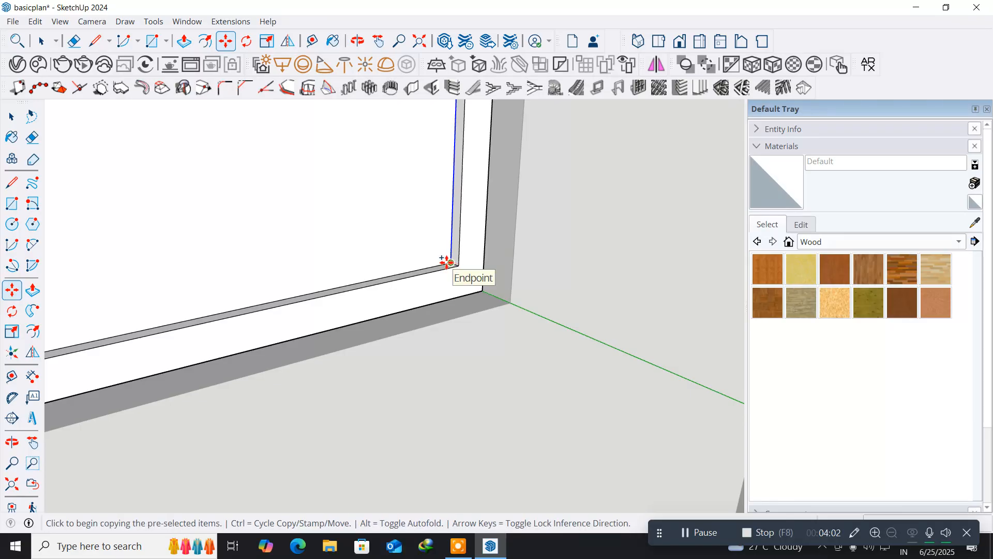
left_click(448, 263)
scroll(241, 299, "down", 3)
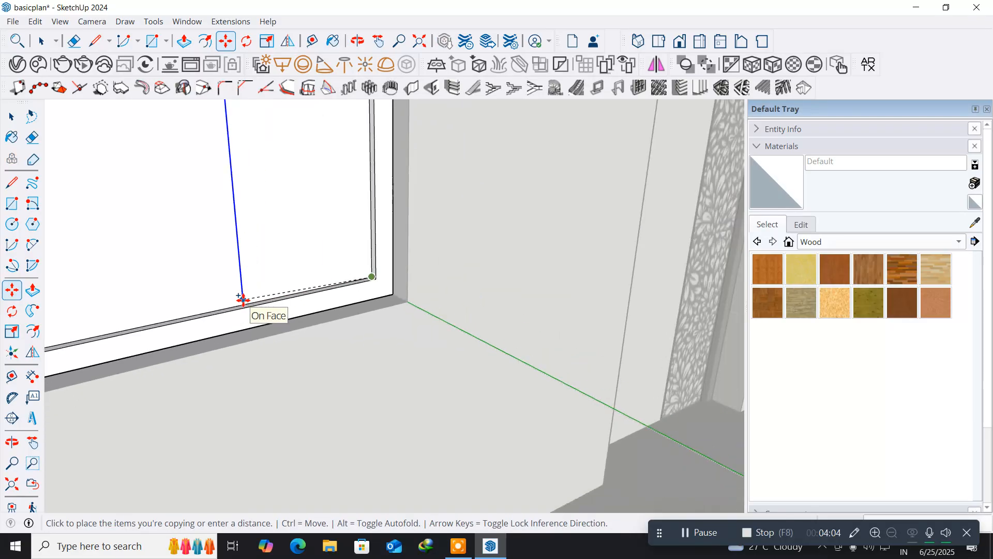
scroll(240, 298, "down", 2)
middle_click_drag(240, 299, 179, 232)
scroll(431, 228, "down", 7)
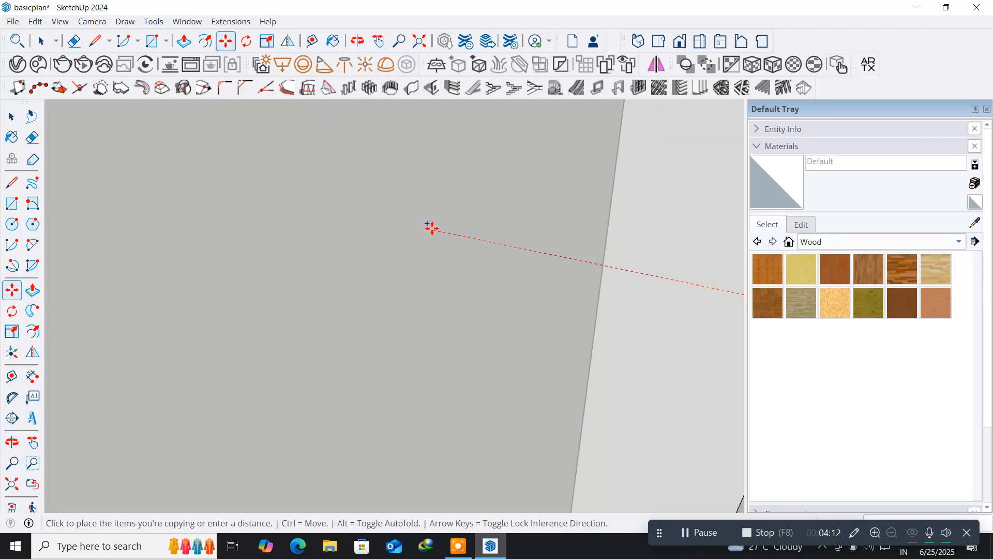
scroll(431, 227, "down", 6)
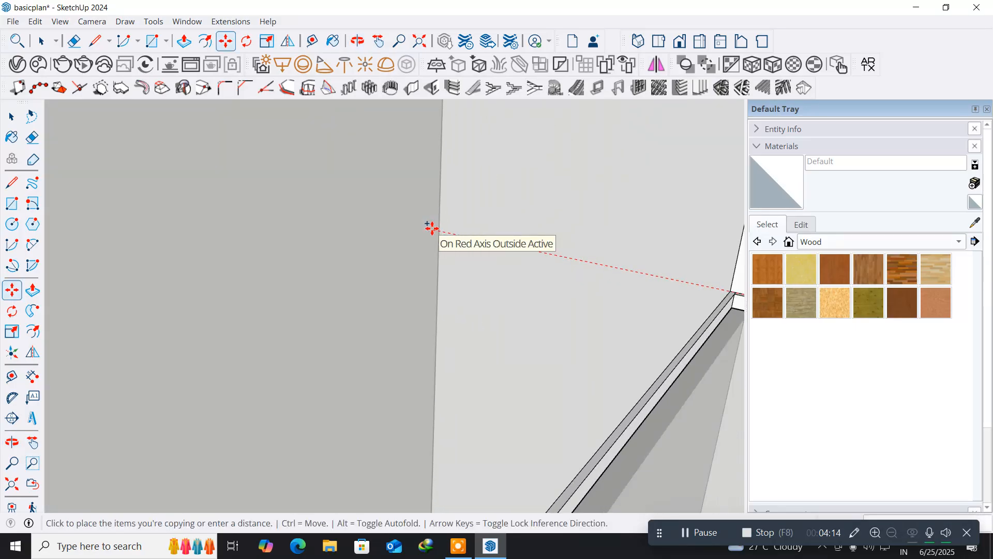
scroll(431, 227, "down", 4)
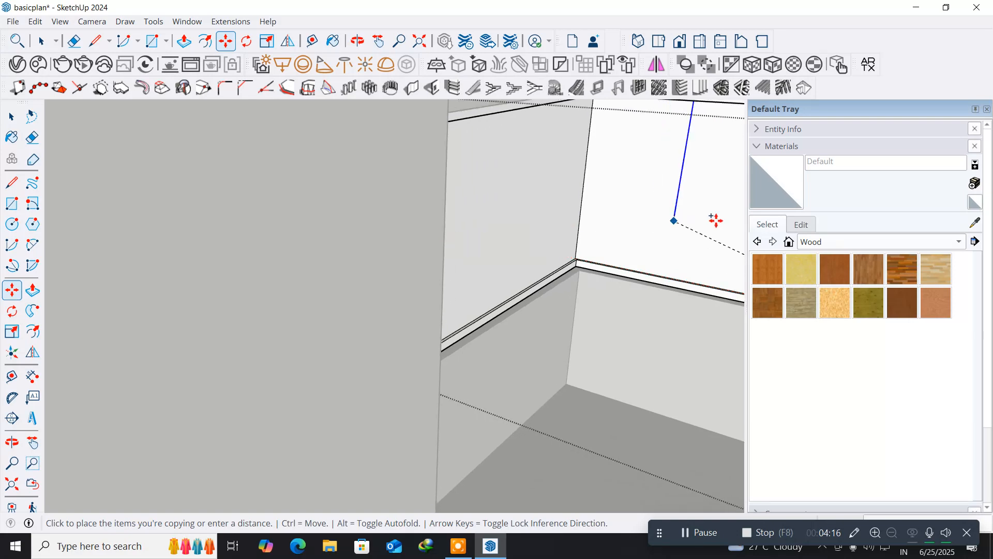
middle_click_drag(627, 255, 355, 286)
scroll(354, 286, "up", 3)
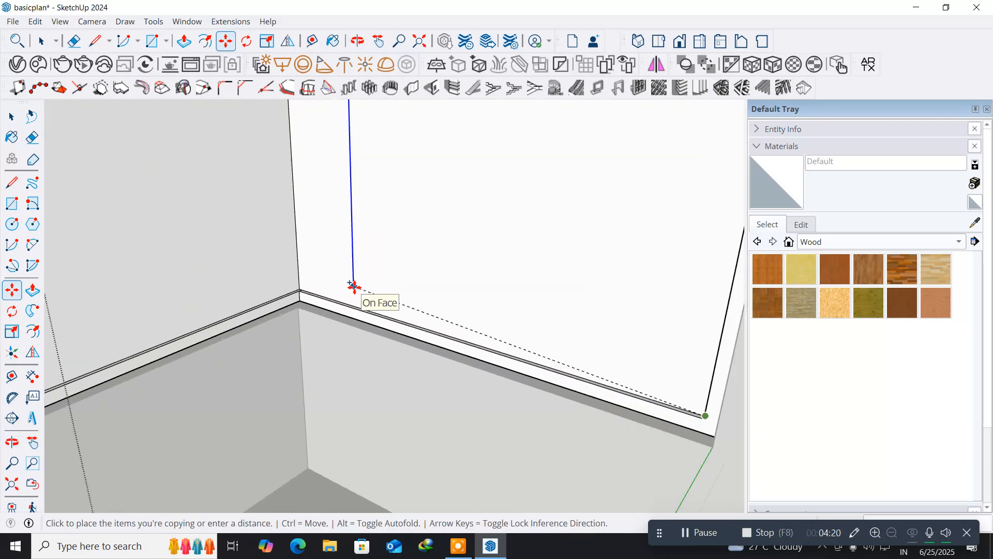
scroll(354, 285, "up", 2)
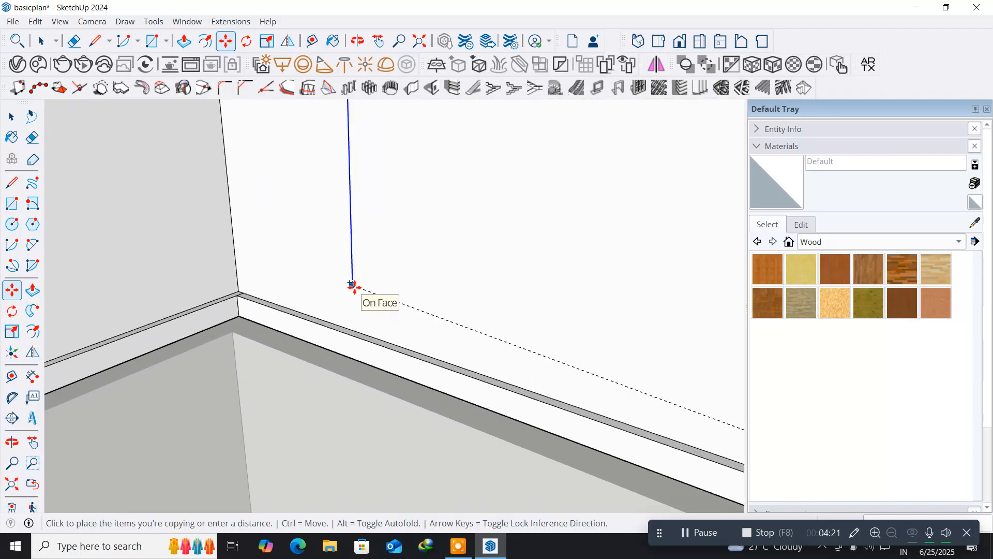
left_click(238, 288)
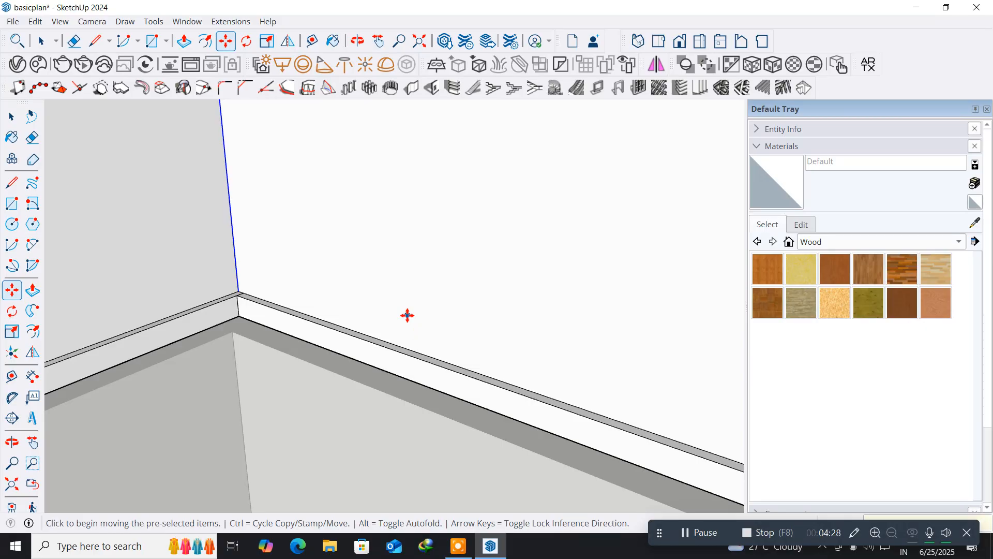
key("ctrl+z")
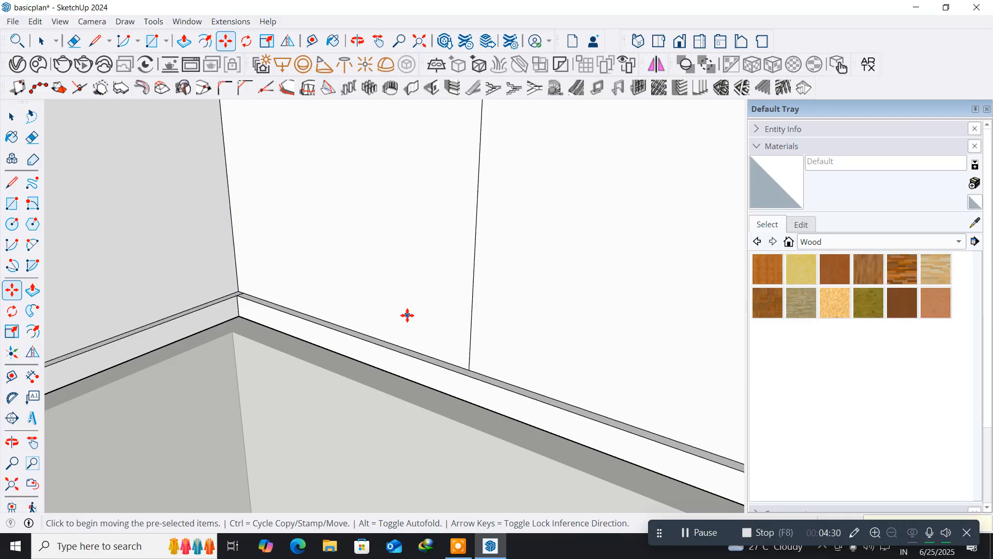
- Offset the outlines of the three new interior panels inward by the same small distance
scroll(407, 315, "down", 4)
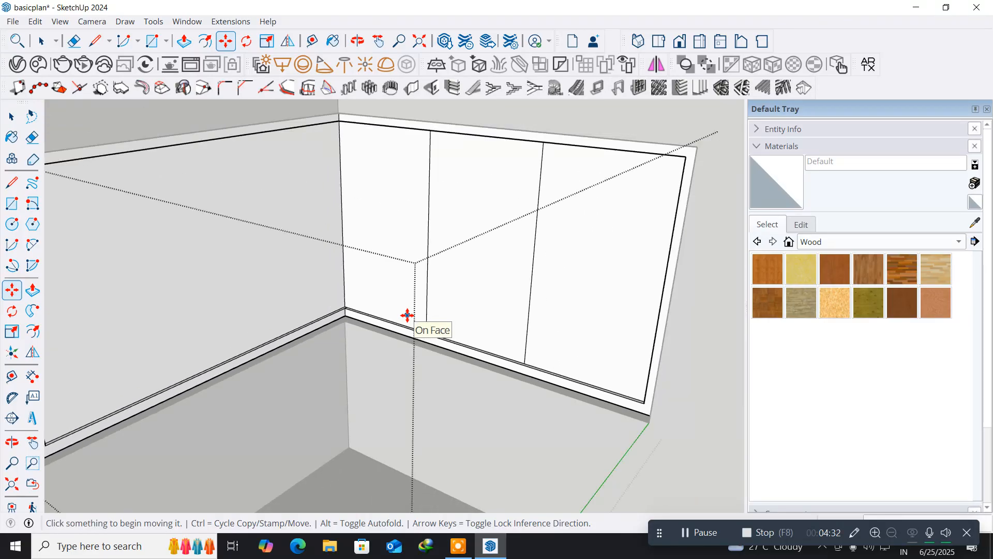
left_click(33, 332)
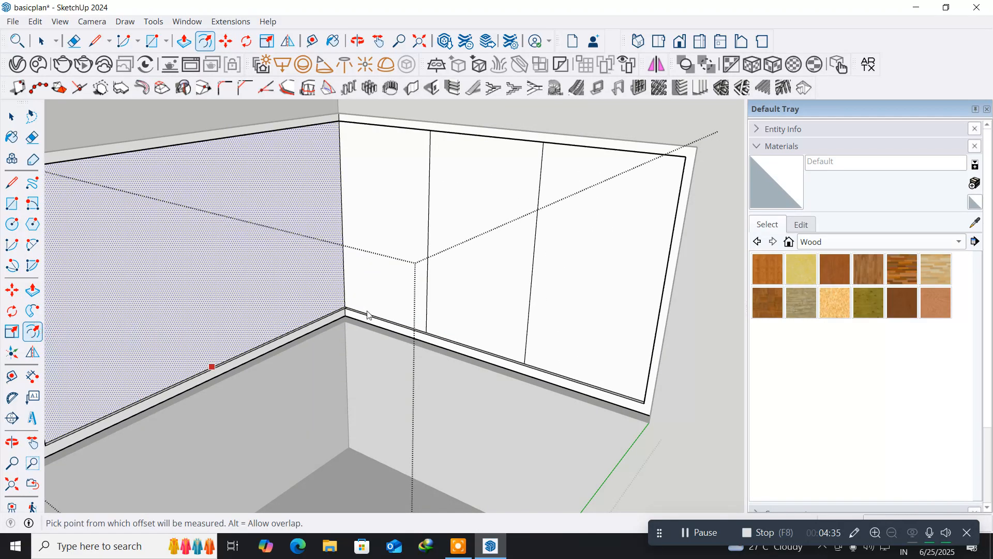
left_click(548, 299)
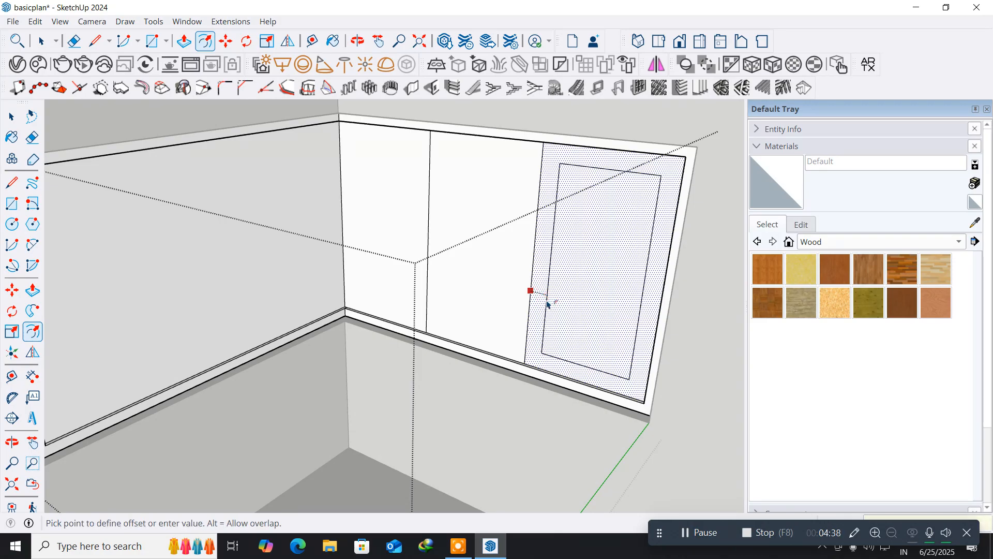
key("Return")
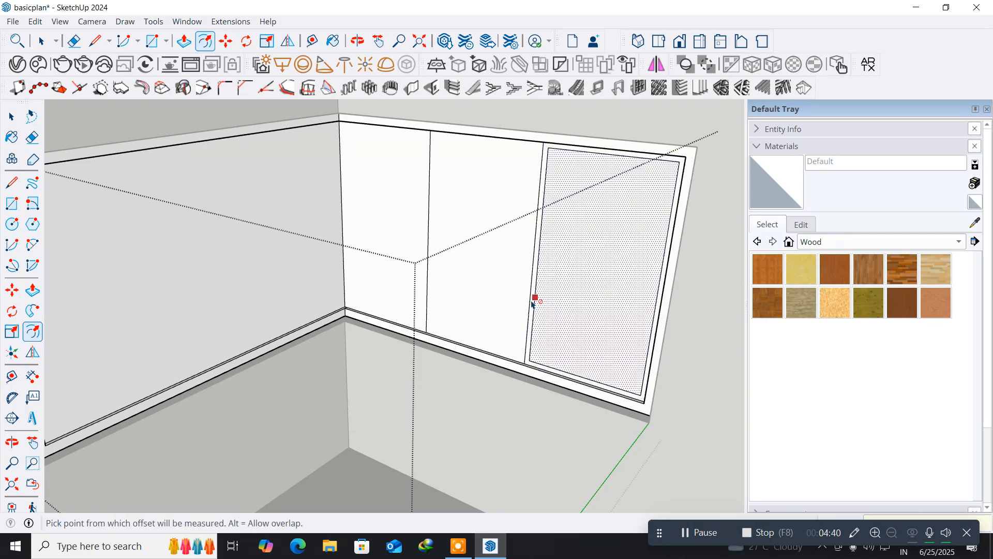
double_click(505, 308)
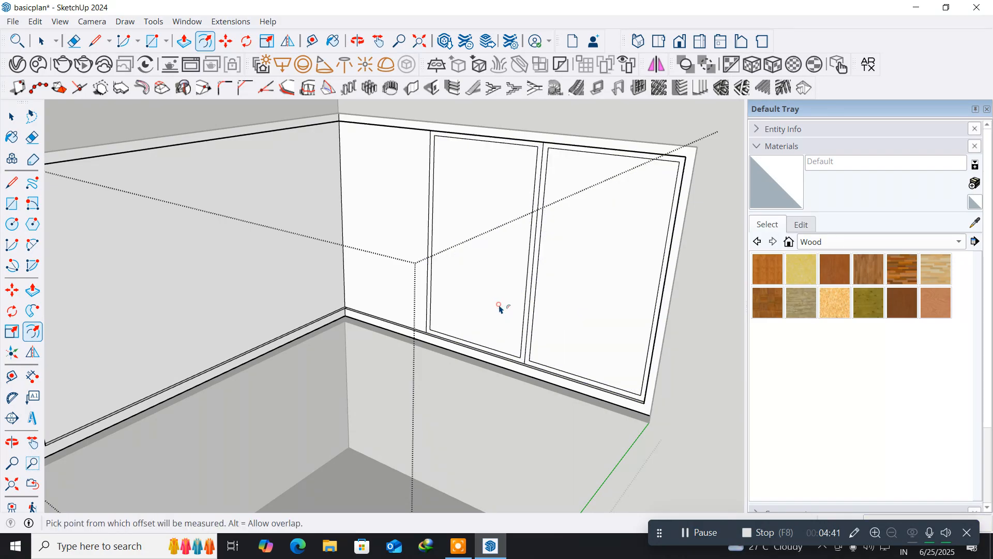
double_click(415, 265)
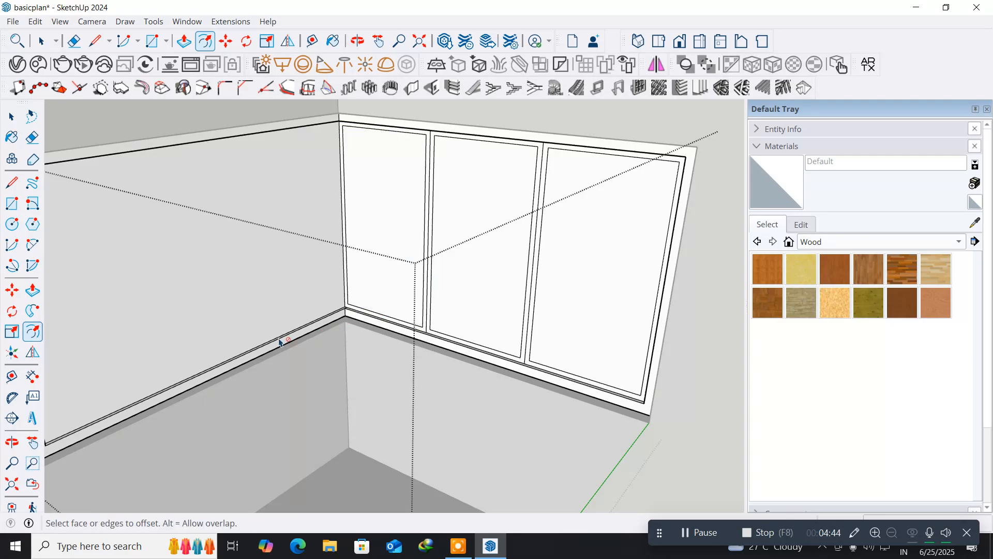
middle_click_drag(279, 341, 120, 344)
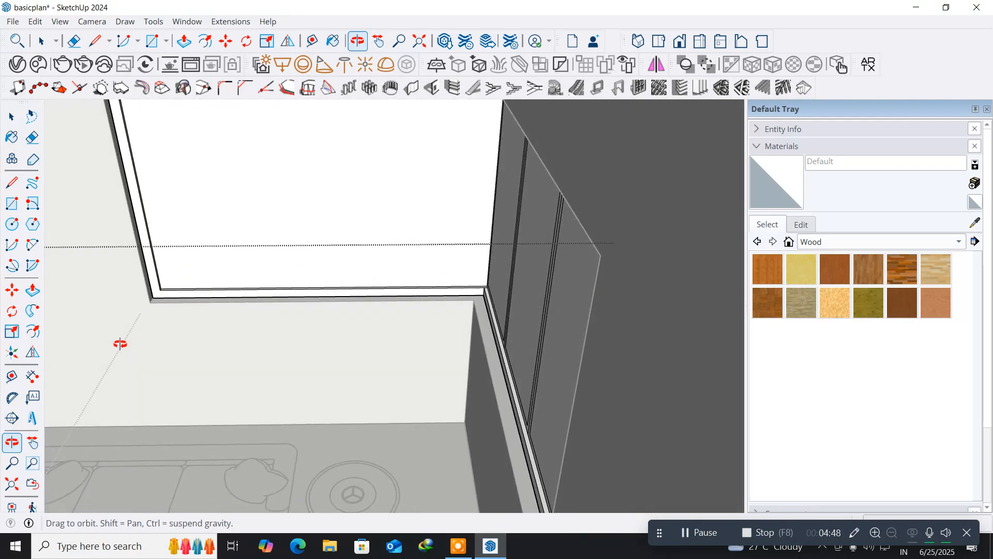
key("f")
scroll(173, 284, "up", 5)
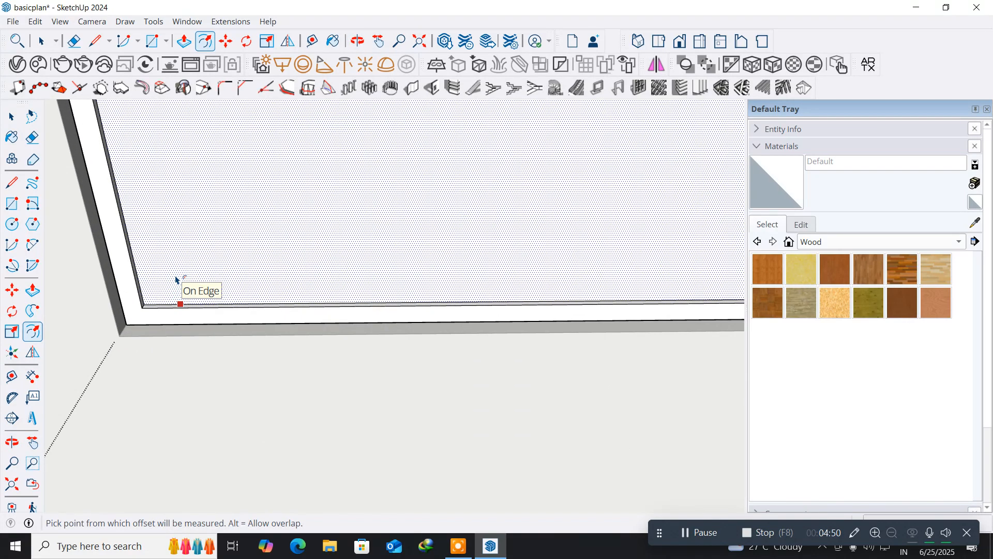
middle_click_drag(176, 280, 104, 294)
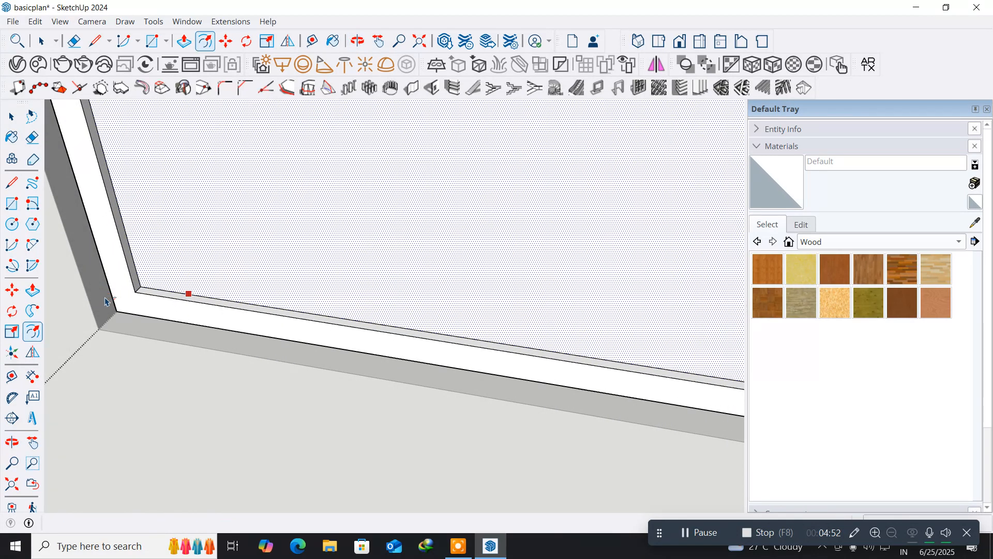
key("Escape")
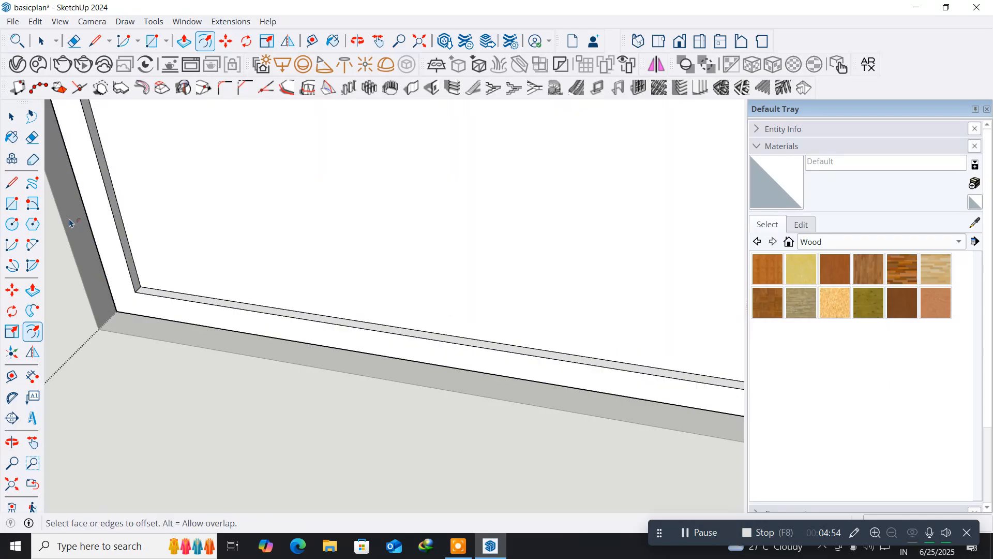
- Try dividing the remaining interior pane into three by copying its side-frame edge to the building corner, and undo the division
left_click(12, 116)
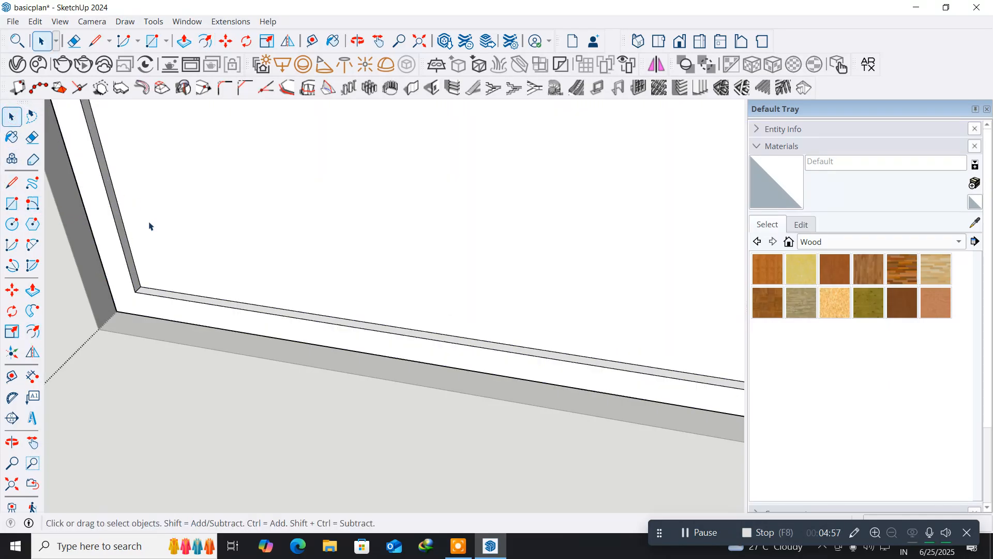
left_click(129, 248)
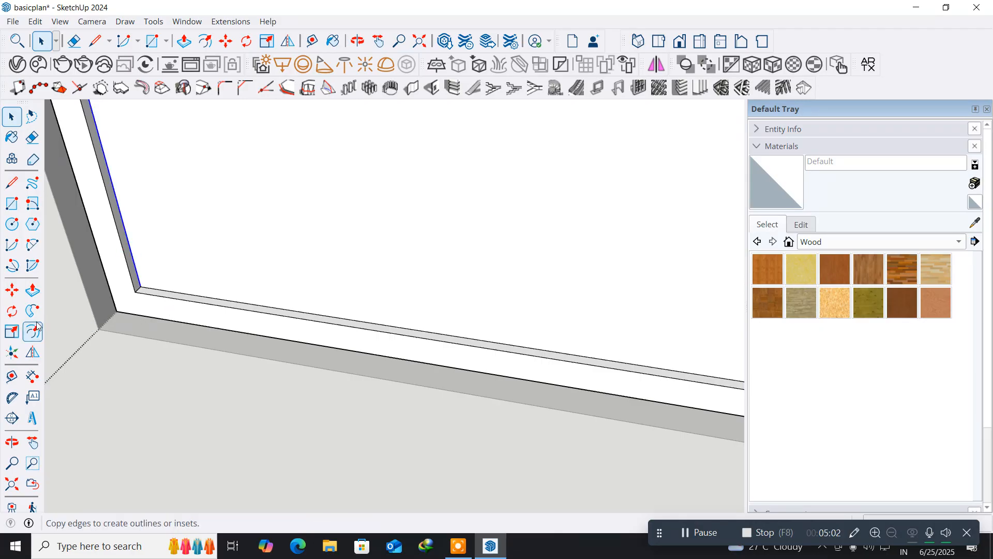
left_click(12, 290)
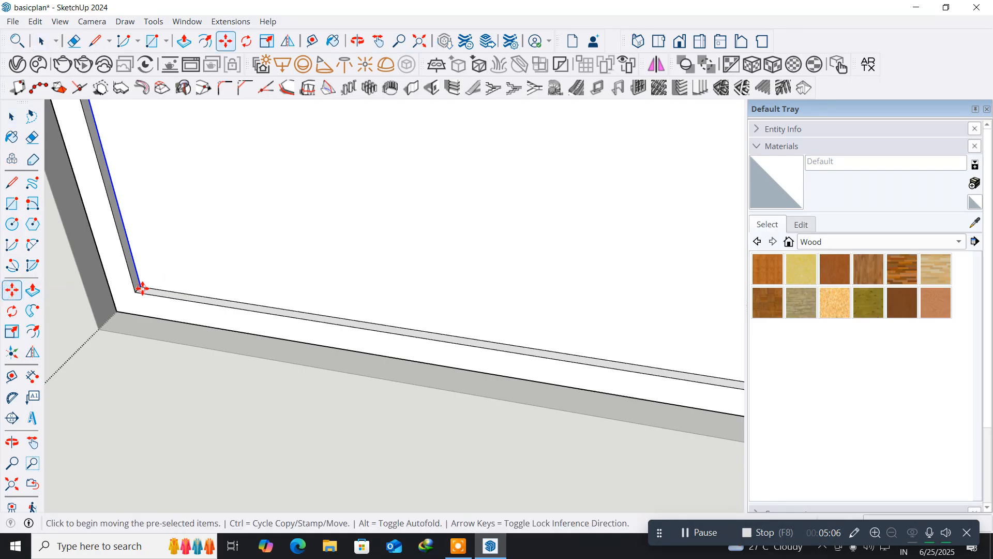
left_click(148, 284)
key("ctrl")
scroll(322, 284, "down", 4)
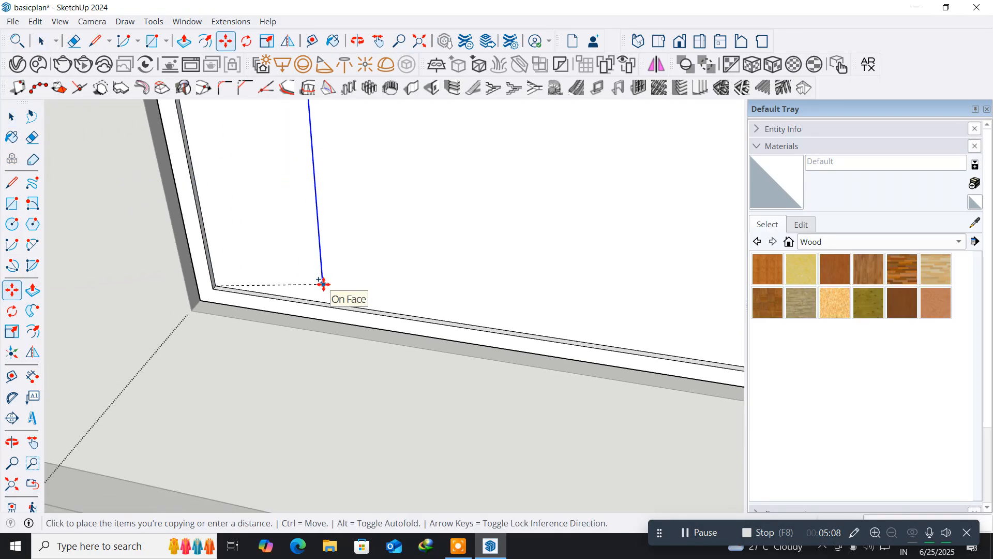
middle_click_drag(430, 348, 193, 343)
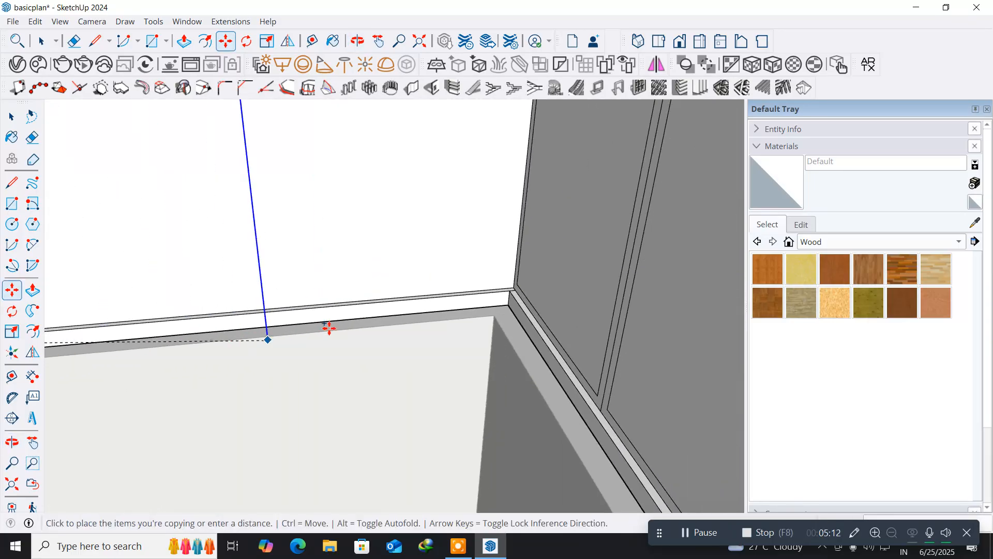
middle_click_drag(346, 317, 468, 293)
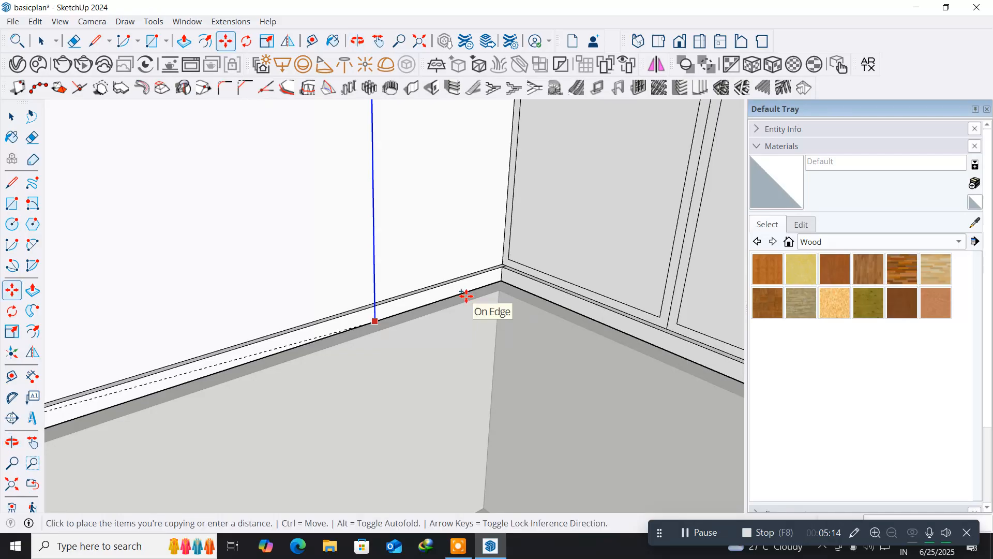
left_click(501, 267)
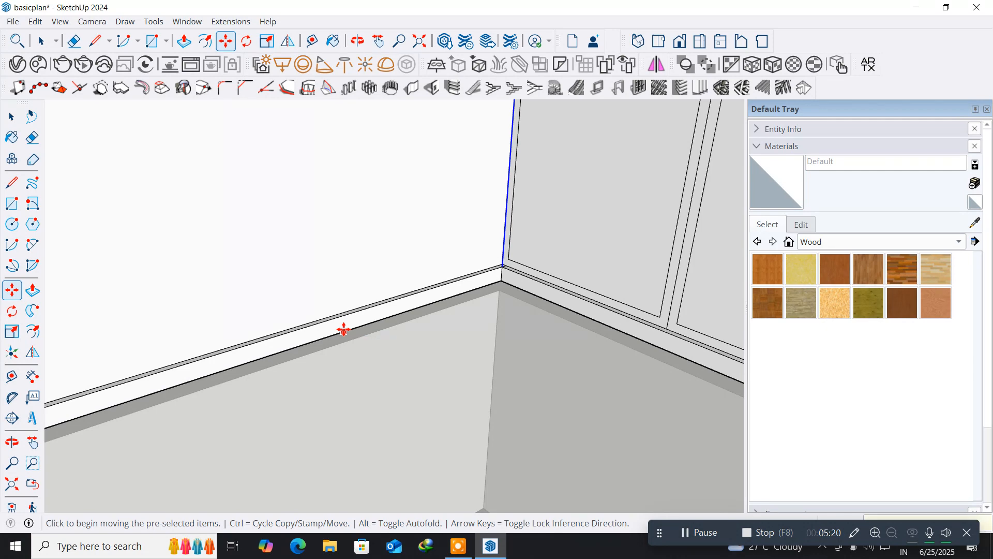
key("Return")
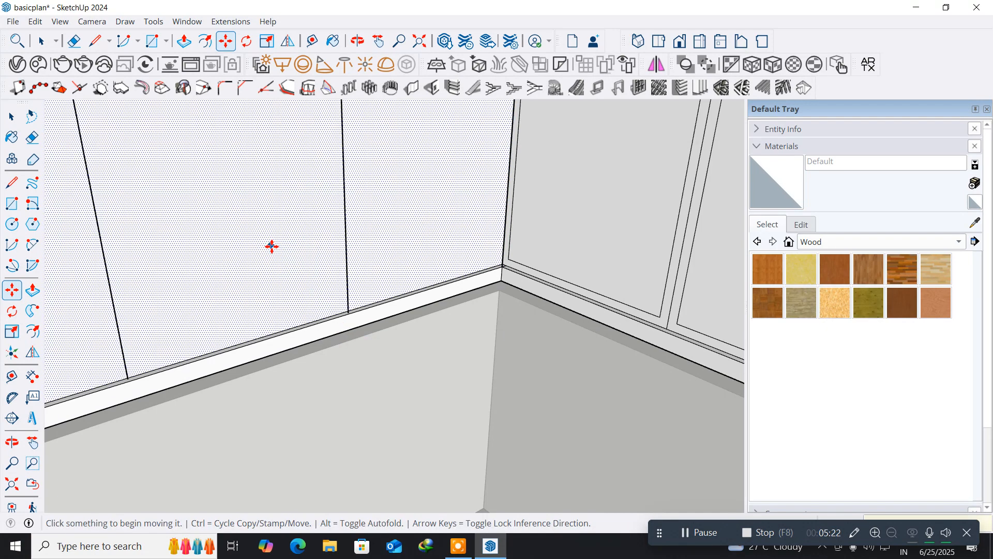
mouse_move(273, 246)
middle_mouse_down()
mouse_move(195, 284)
mouse_move(328, 304)
middle_mouse_up()
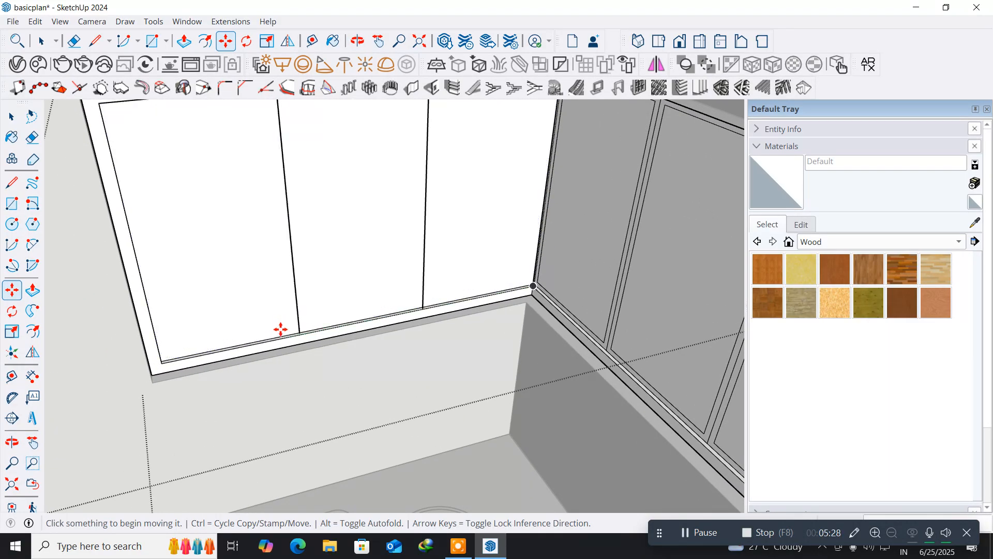
key("ctrl+z")
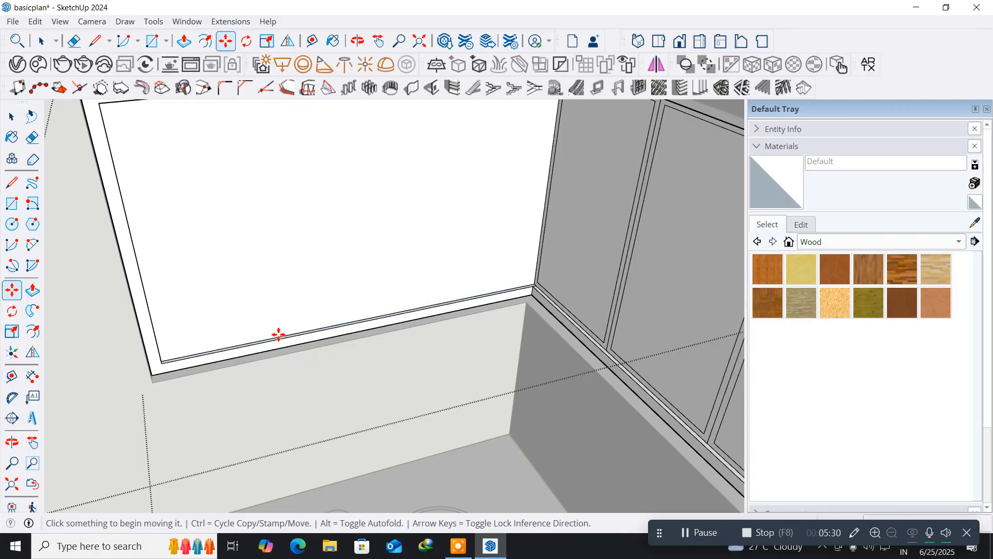
- Copy the undivided interior pane's vertical edge at the side frame to the pane's lower endpoint at the building corner
middle_click_drag(177, 355, 77, 381)
scroll(210, 337, "up", 3)
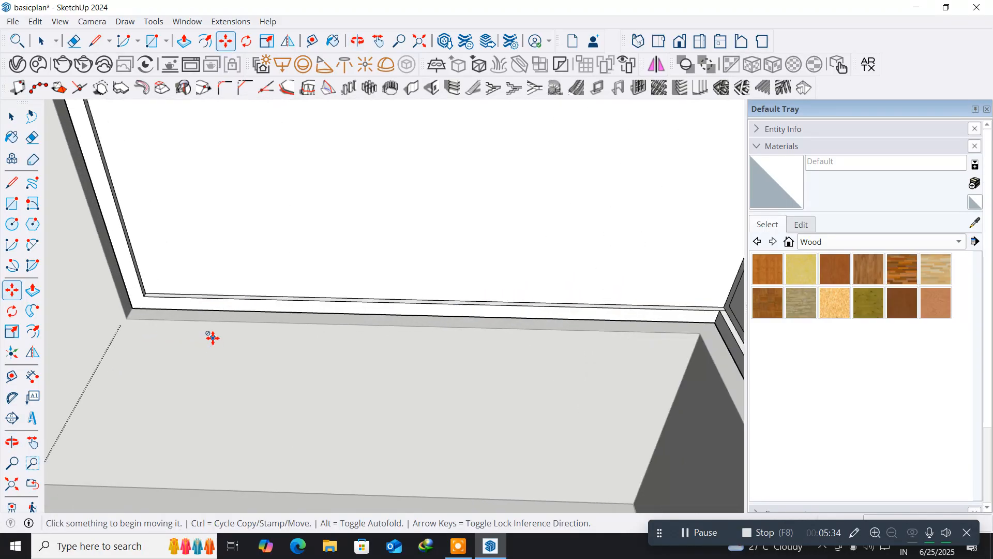
scroll(210, 337, "up", 1)
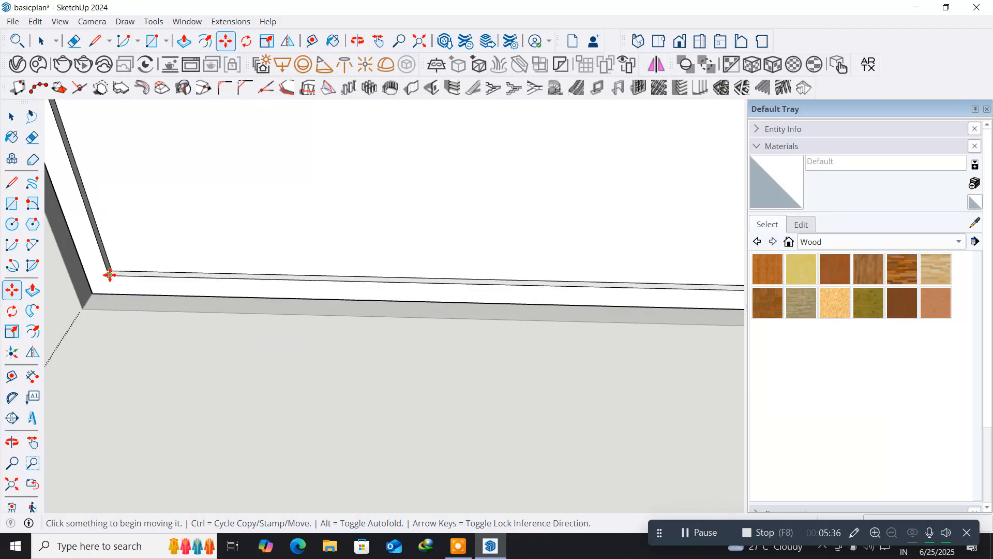
left_click(11, 118)
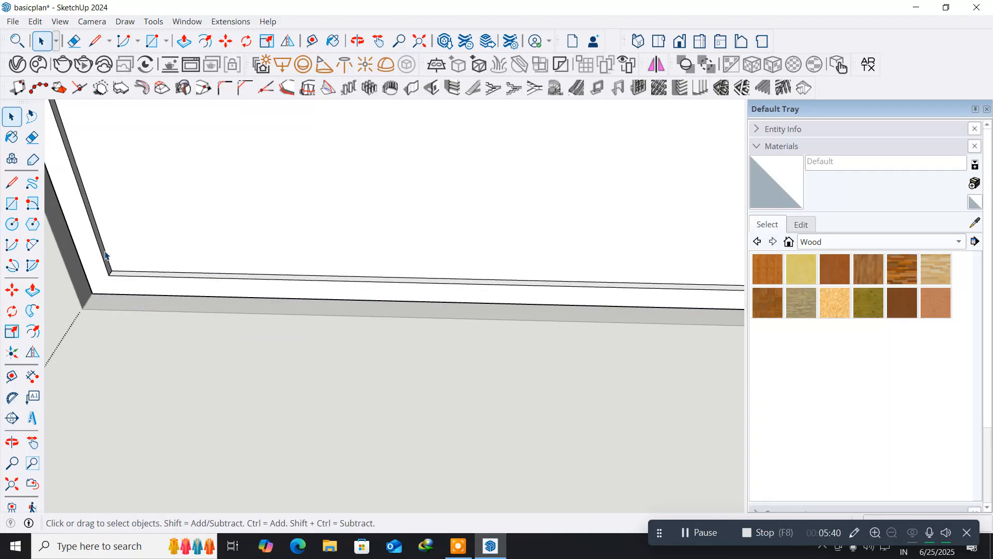
left_click(105, 254)
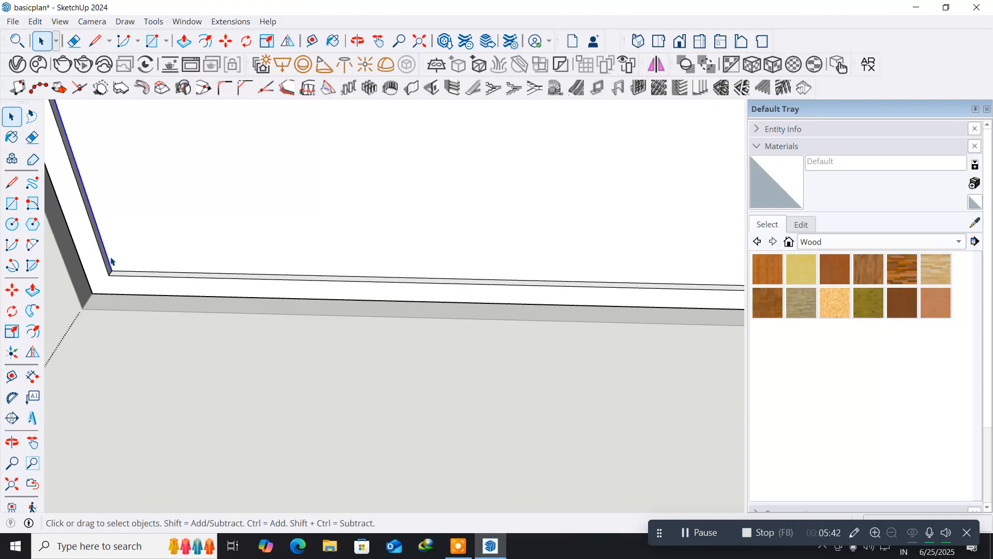
left_click(12, 291)
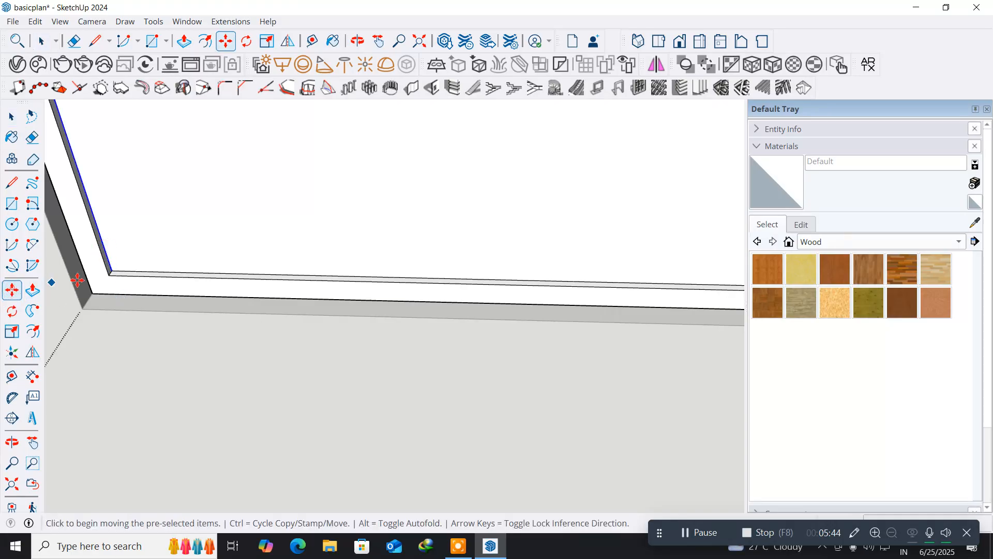
key("ctrl")
left_click(107, 266)
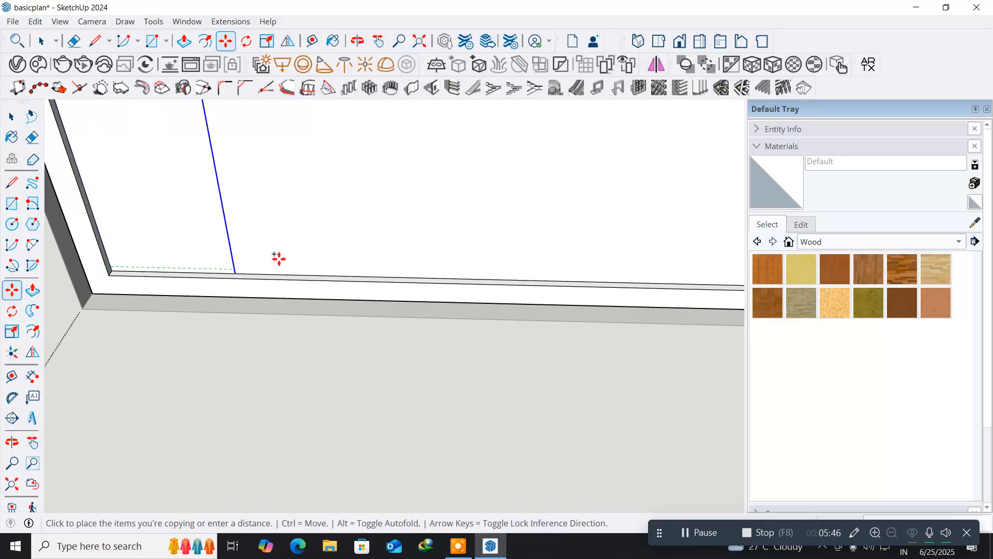
scroll(369, 254, "down", 1)
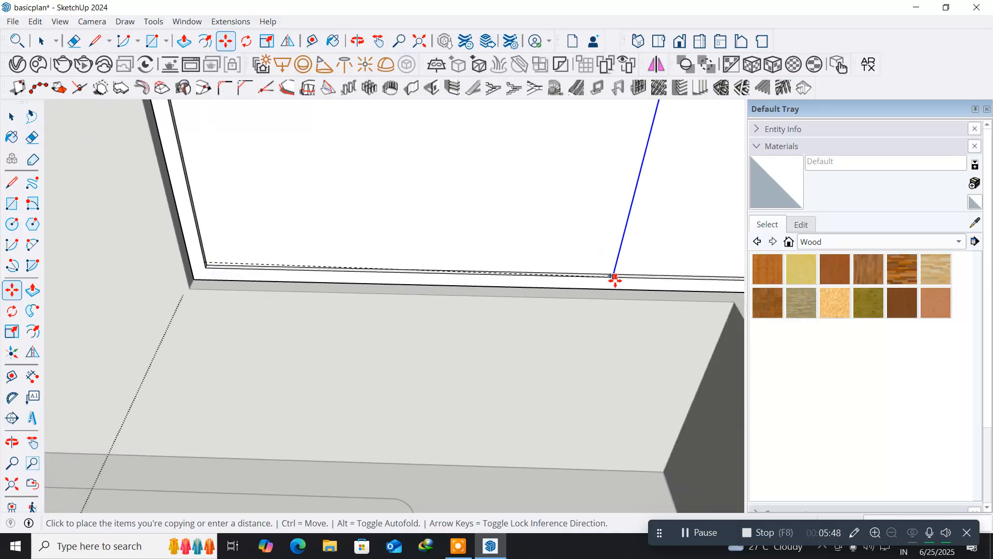
middle_click_drag(614, 277, 398, 257)
middle_click_drag(75, 381, 421, 191)
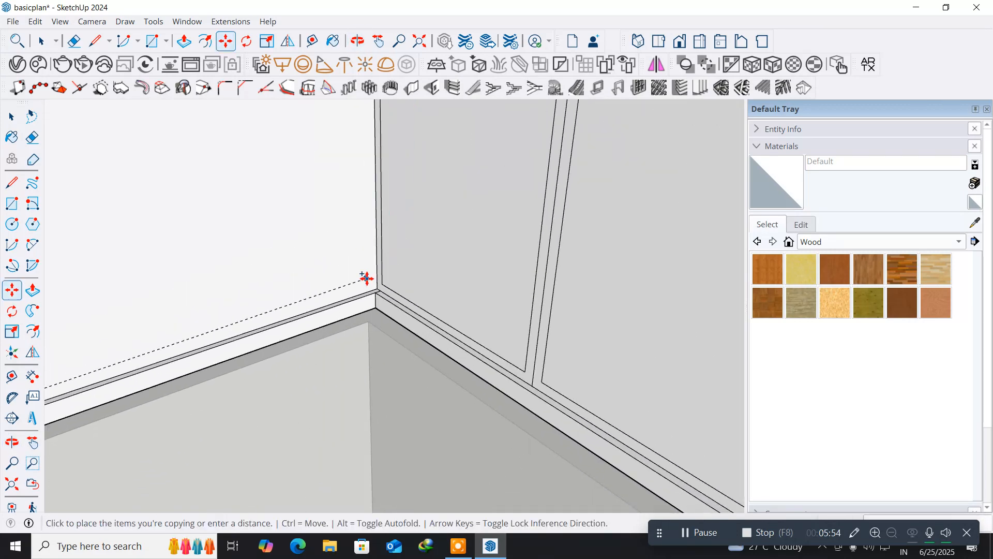
scroll(366, 277, "up", 3)
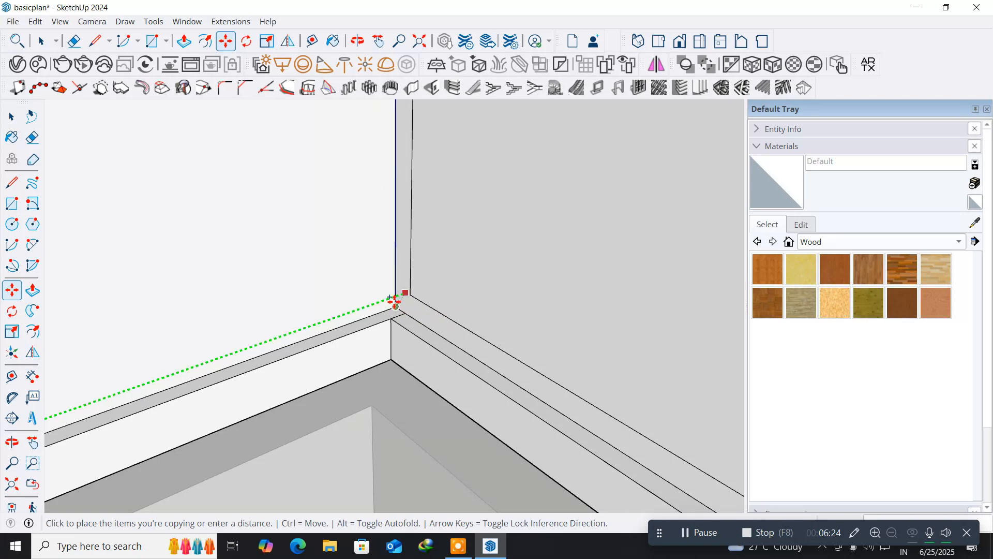
left_click(395, 302)
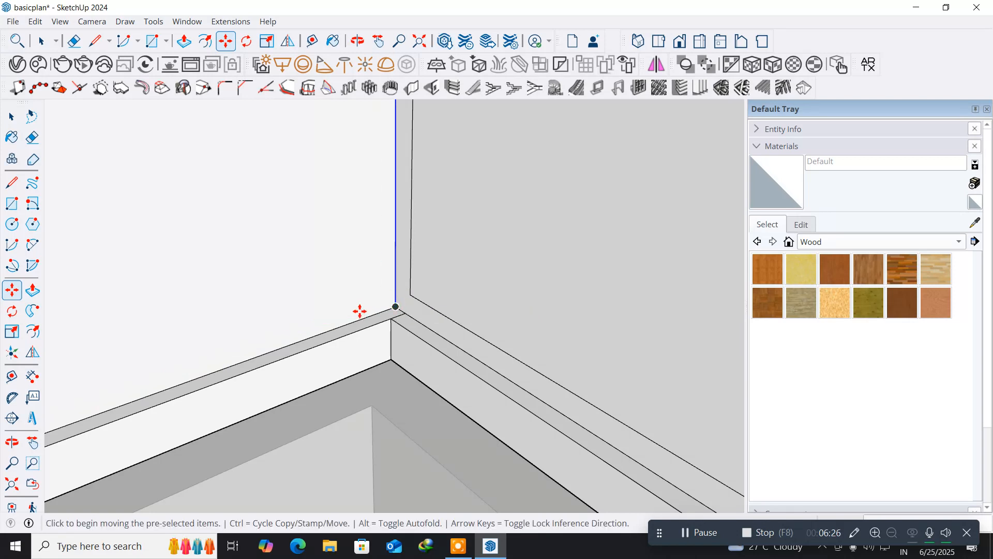
- Divide the copied edge's distance into equal spacings so the interior pane is split into three equal panels
scroll(305, 299, "down", 5)
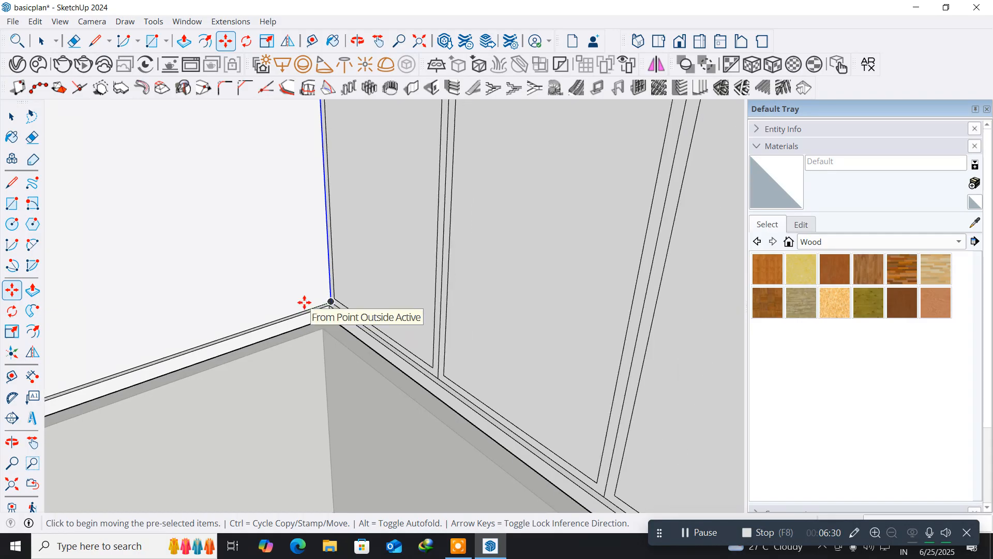
scroll(305, 302, "down", 4)
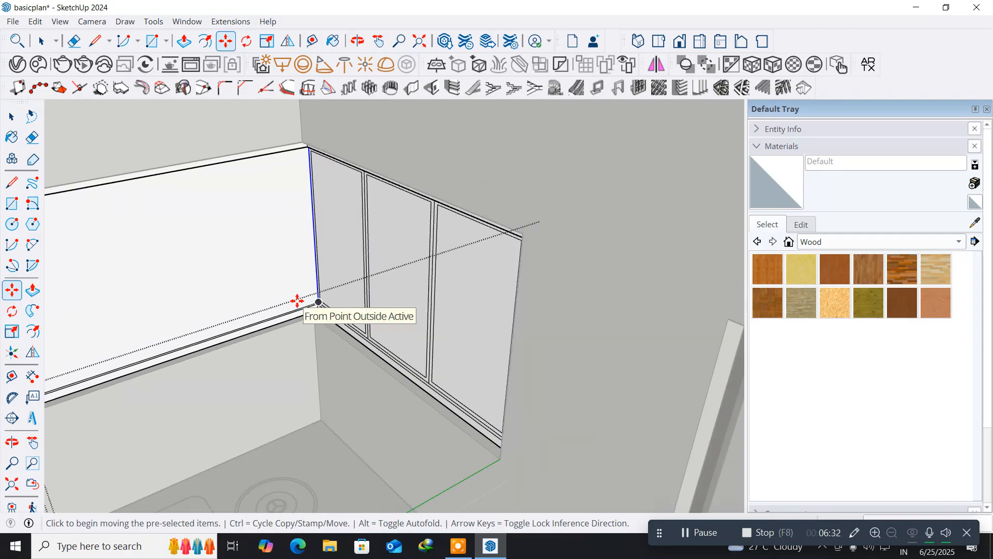
middle_click_drag(298, 300, 406, 267)
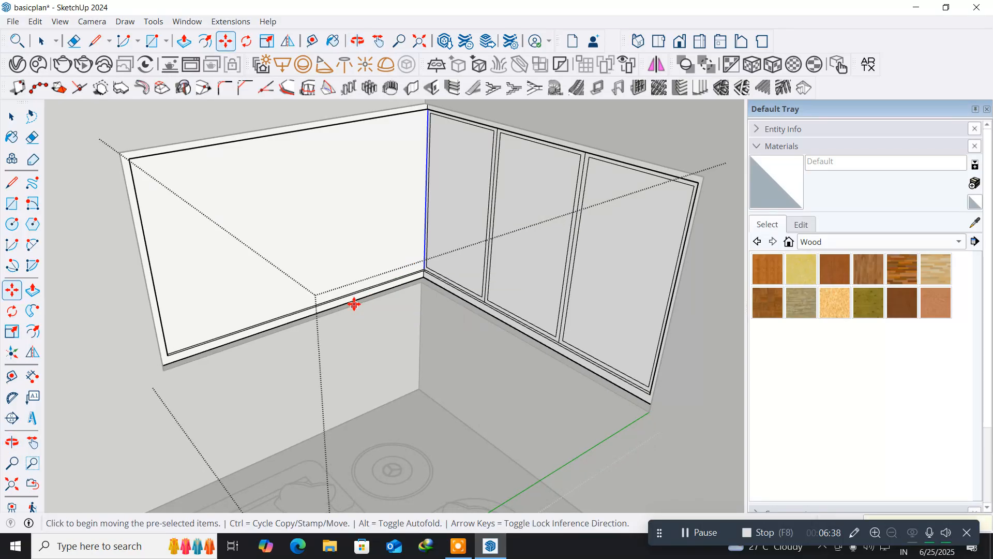
key("Return")
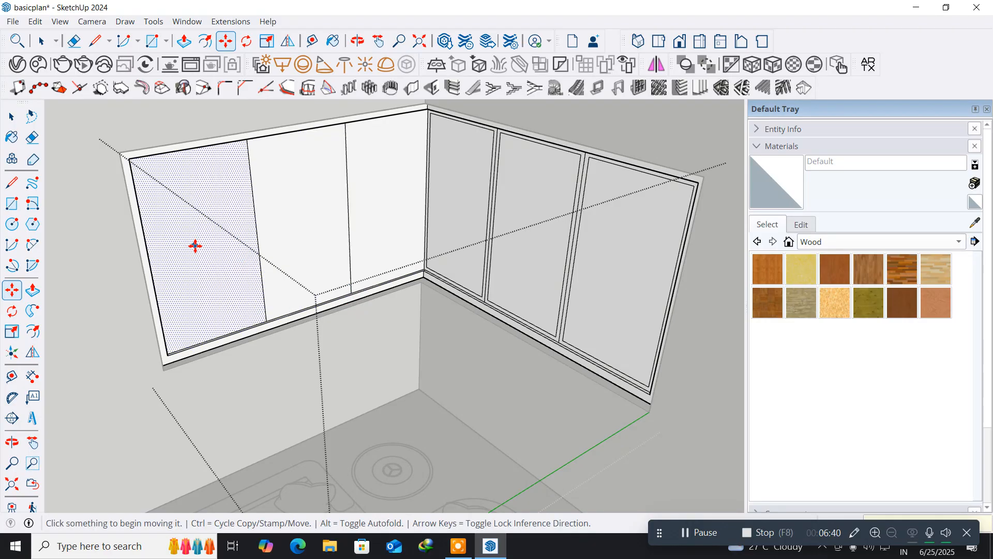
- Offset the outlines of the three new interior panels inward by the same small distance as the adjacent side's panels
middle_click(376, 216)
middle_click_drag(377, 217, 323, 229)
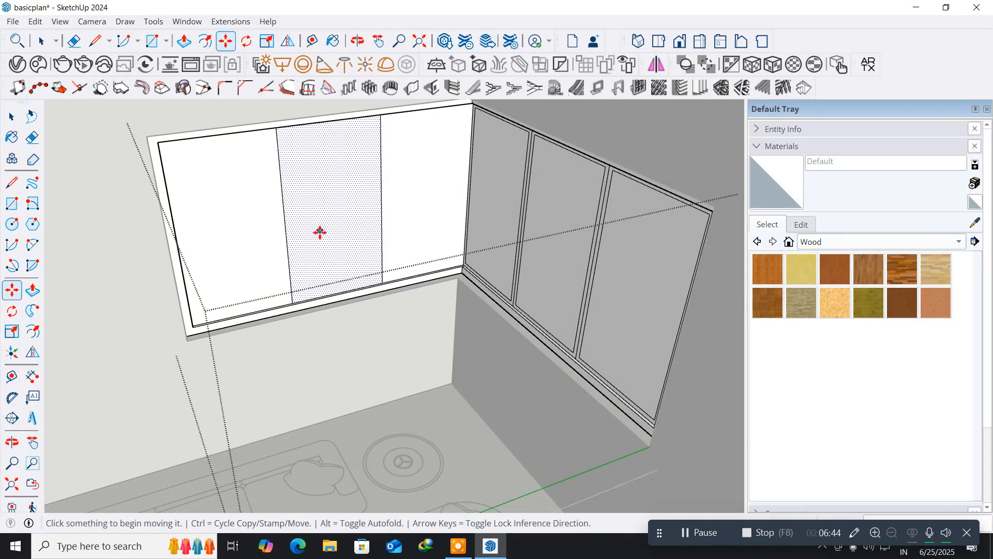
left_click(23, 334)
left_click(287, 252)
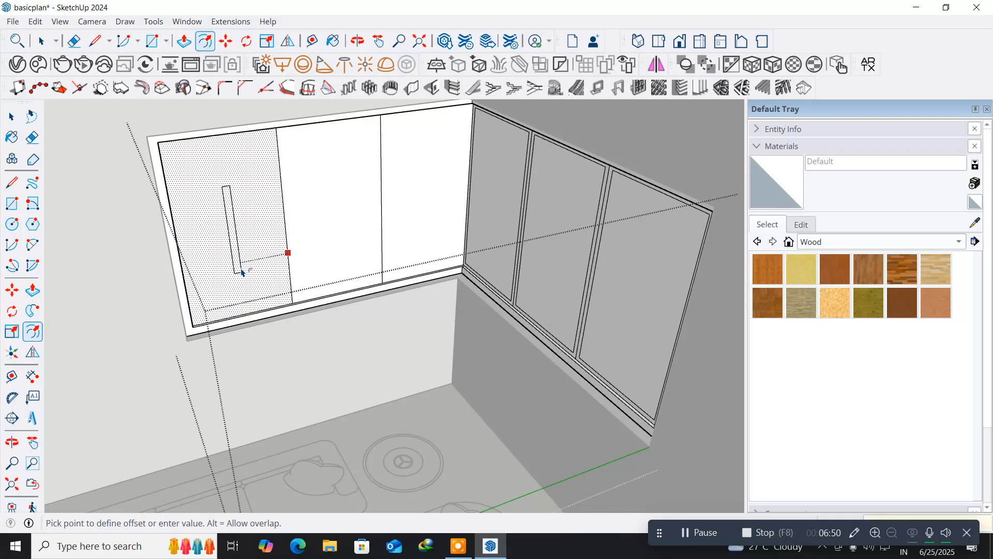
key("Return")
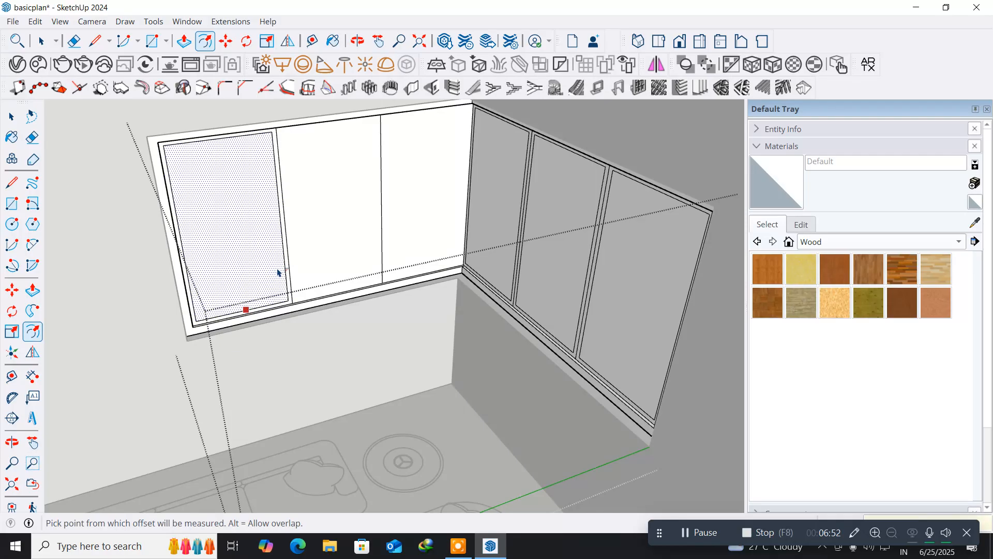
double_click(348, 237)
double_click(395, 213)
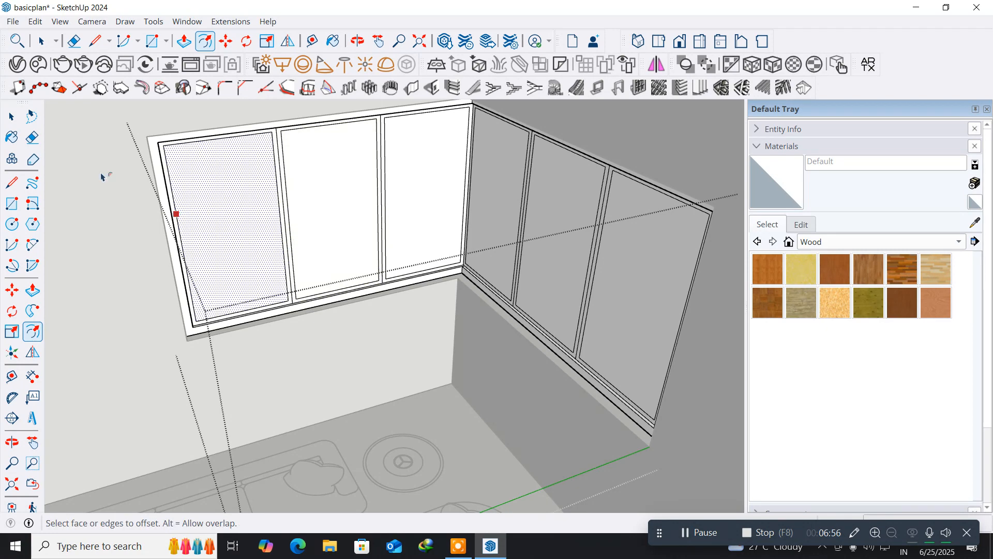
- Delete the vertical dividing line between the side-frame panel and the middle panel on the newly divided interior side
left_click(9, 115)
left_click(10, 116)
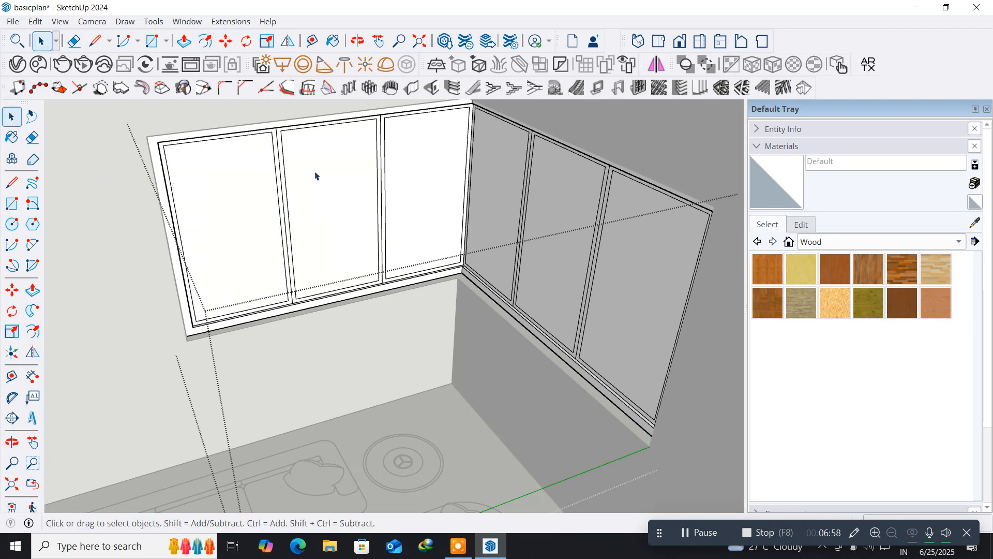
scroll(315, 176, "up", 3)
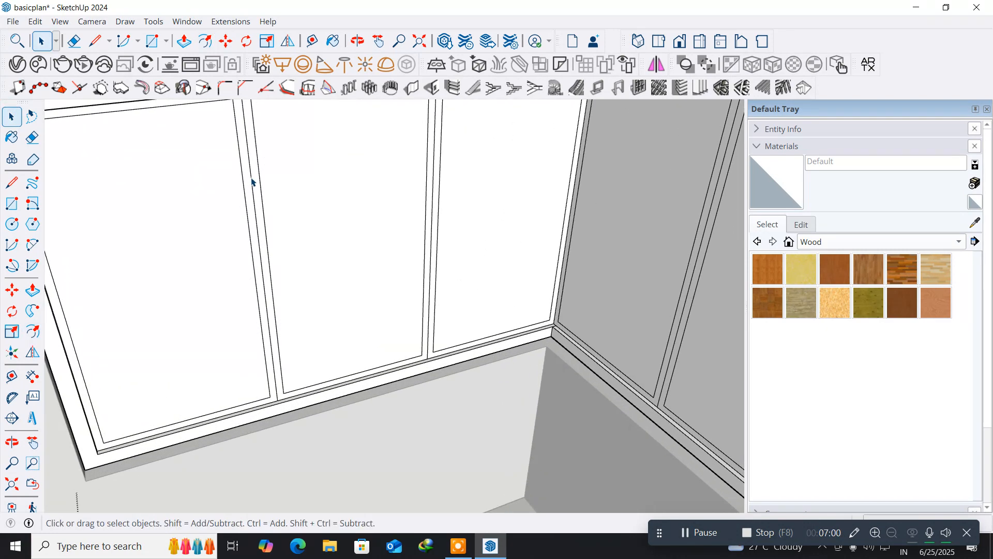
left_click(252, 180)
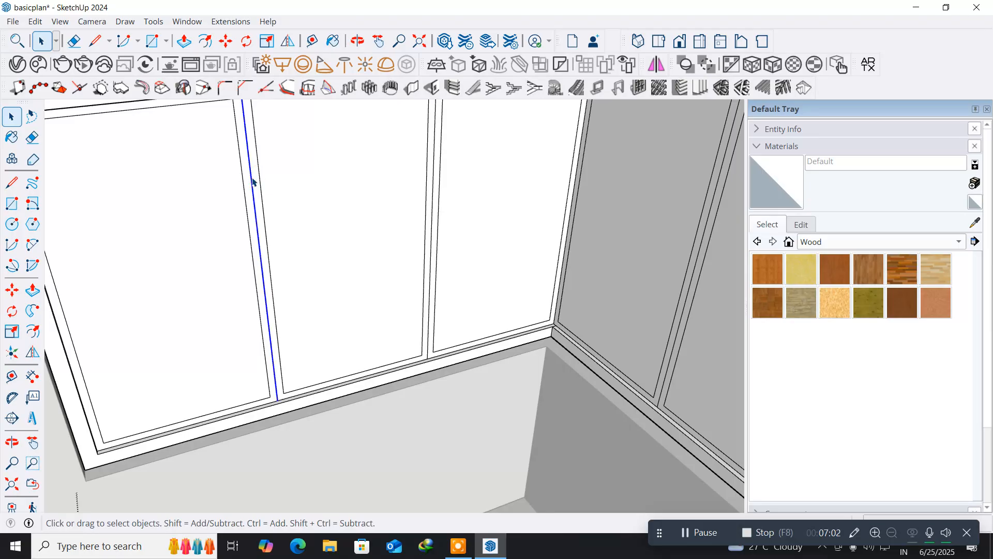
key("Delete")
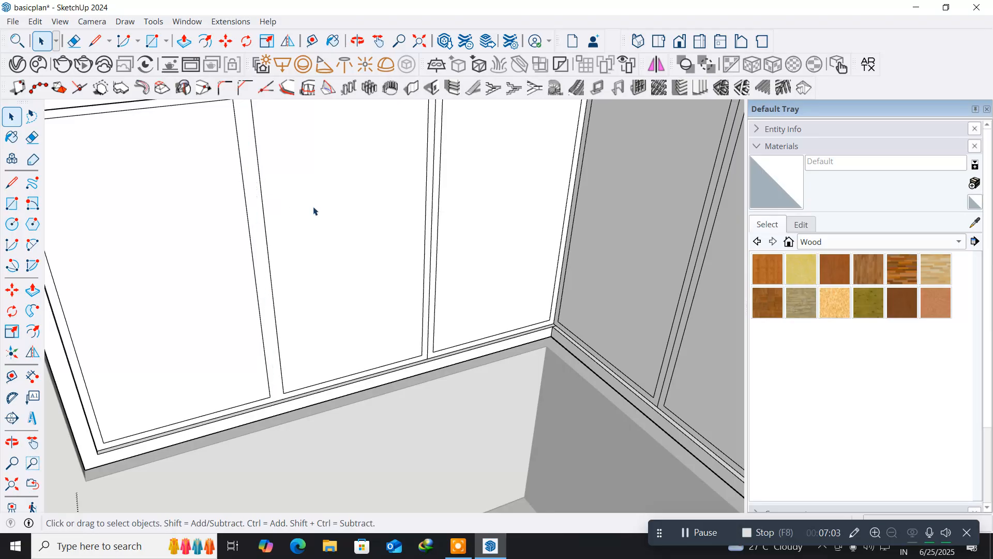
- Delete the vertical dividing line between the middle panel and the corner panel on the newly divided interior side
left_click(433, 194)
key("Delete")
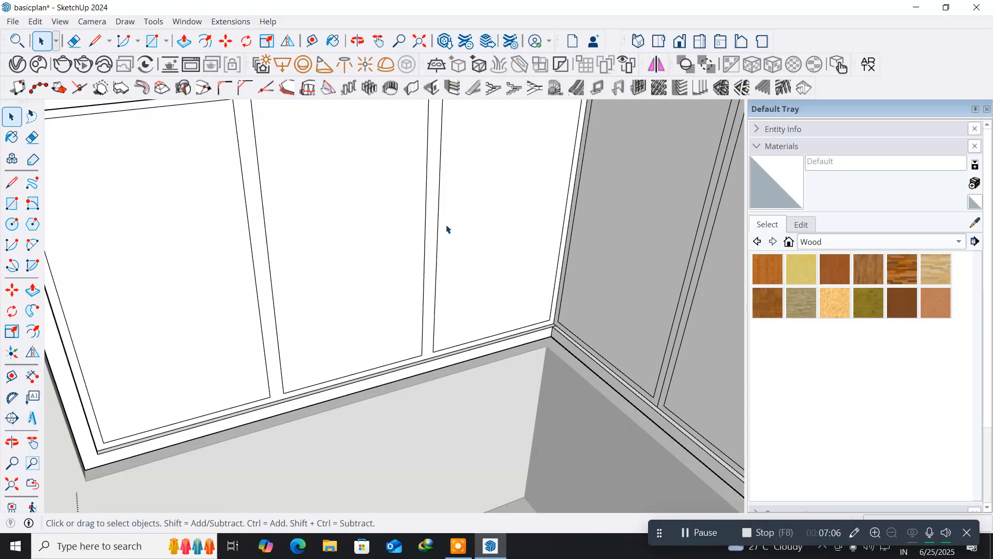
scroll(447, 229, "down", 2)
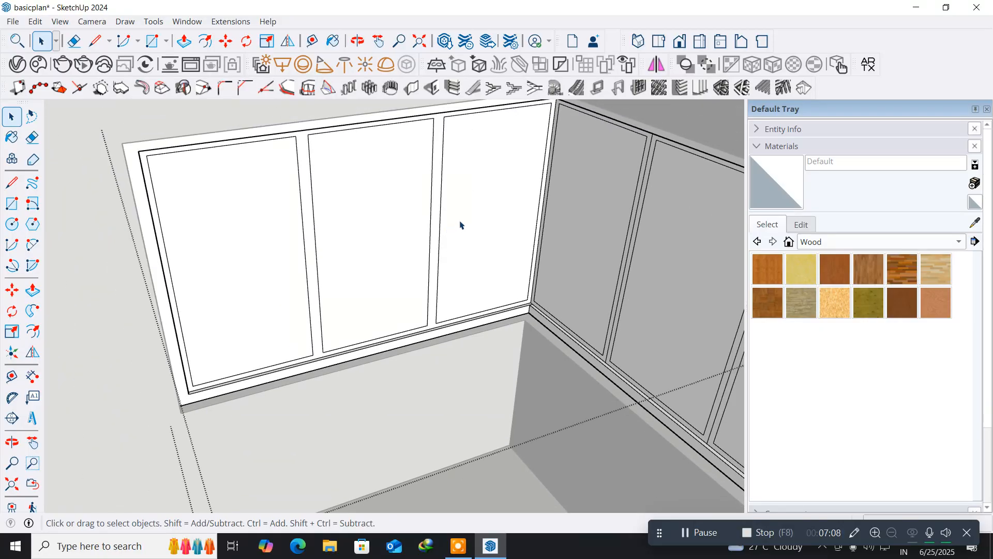
- Push the three inset panel faces on the newly divided interior side inward by the same small distance to recess them within their frames
scroll(482, 212, "up", 2)
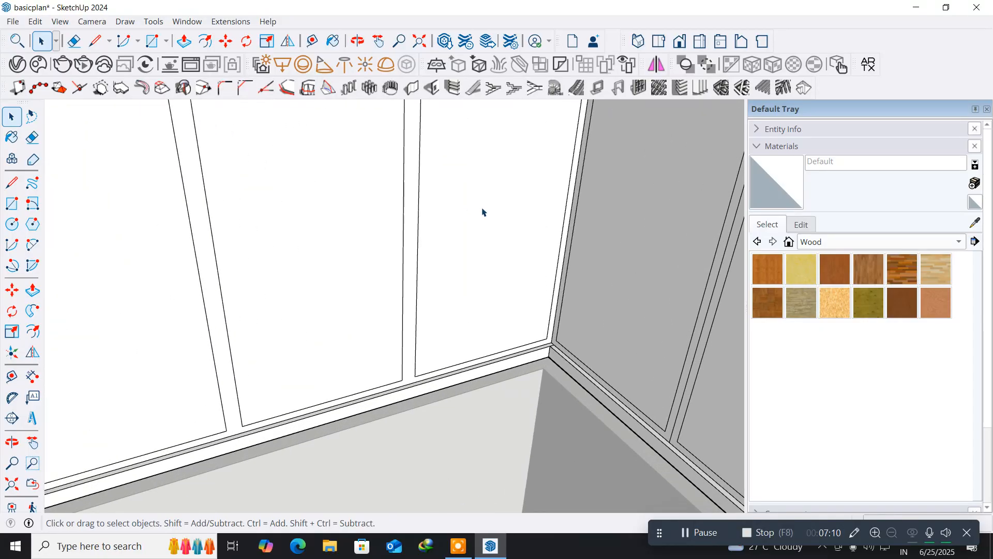
left_click(221, 242)
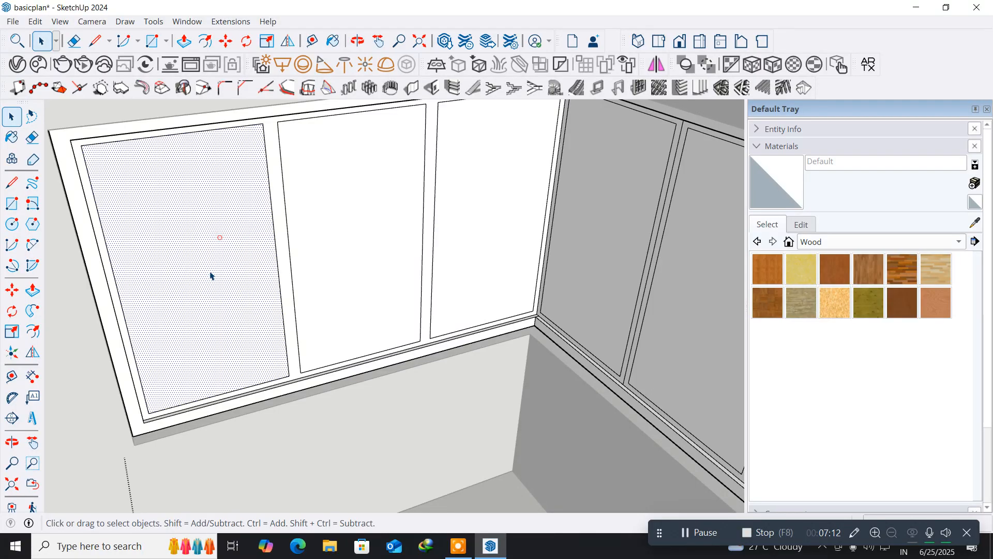
scroll(192, 357, "up", 3)
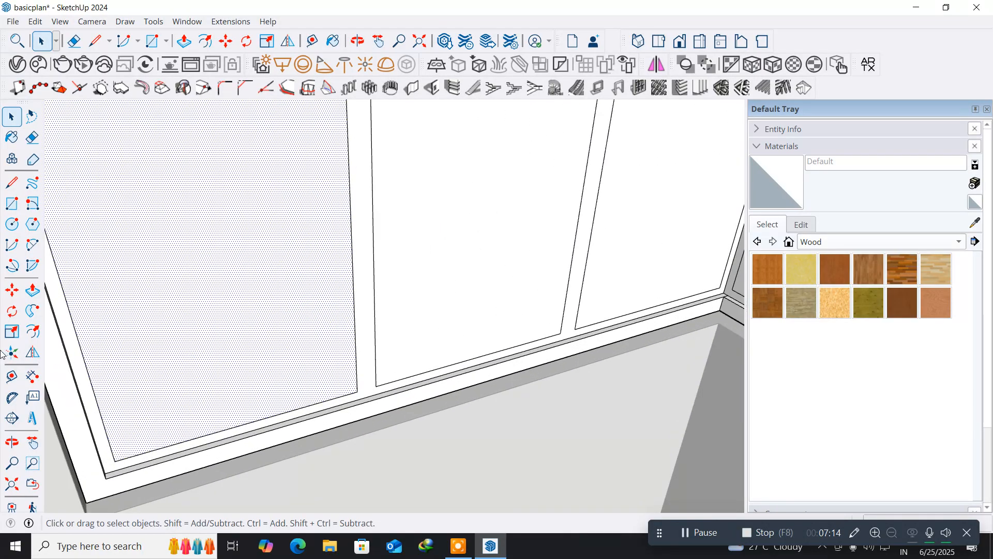
left_click(33, 291)
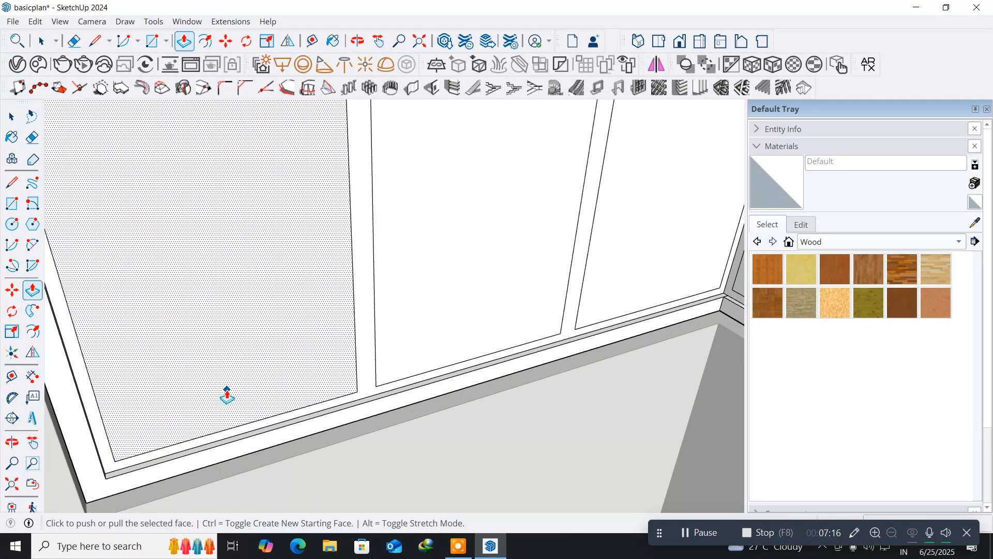
left_click(227, 395)
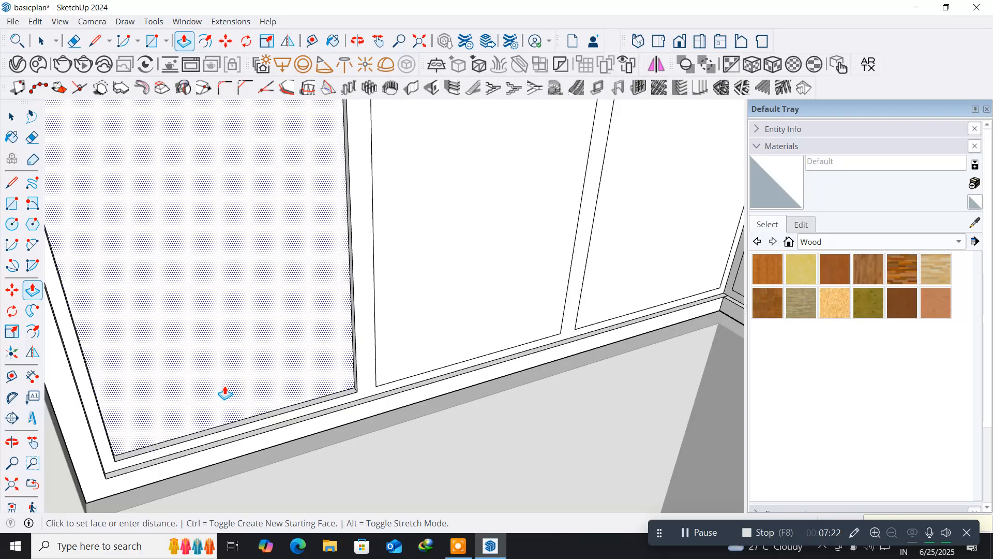
key("Return")
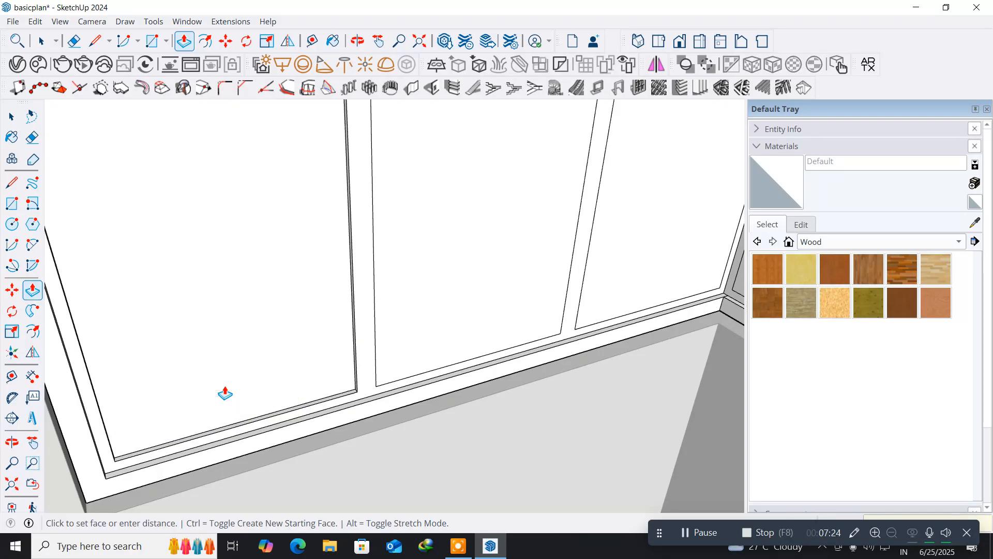
left_click(394, 314)
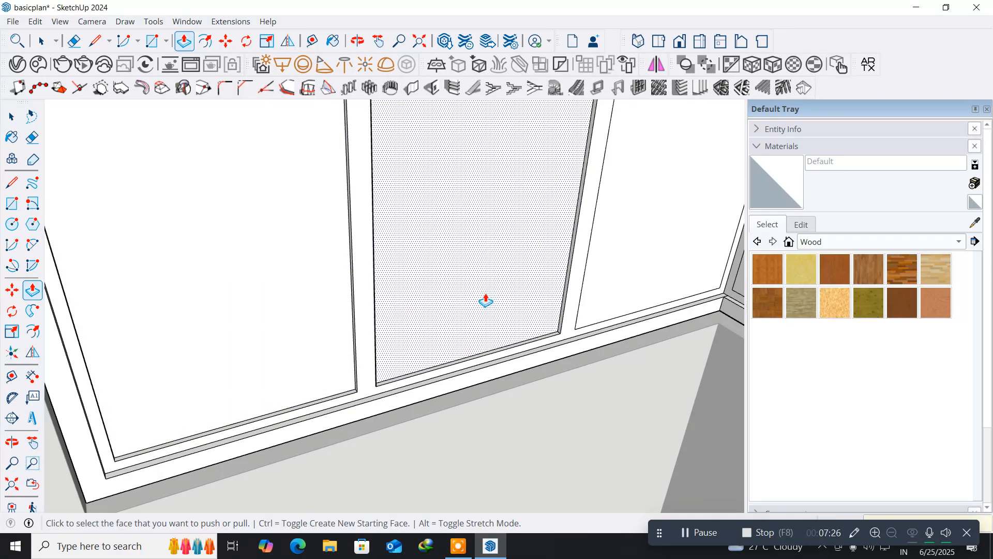
double_click(610, 264)
scroll(615, 263, "down", 4)
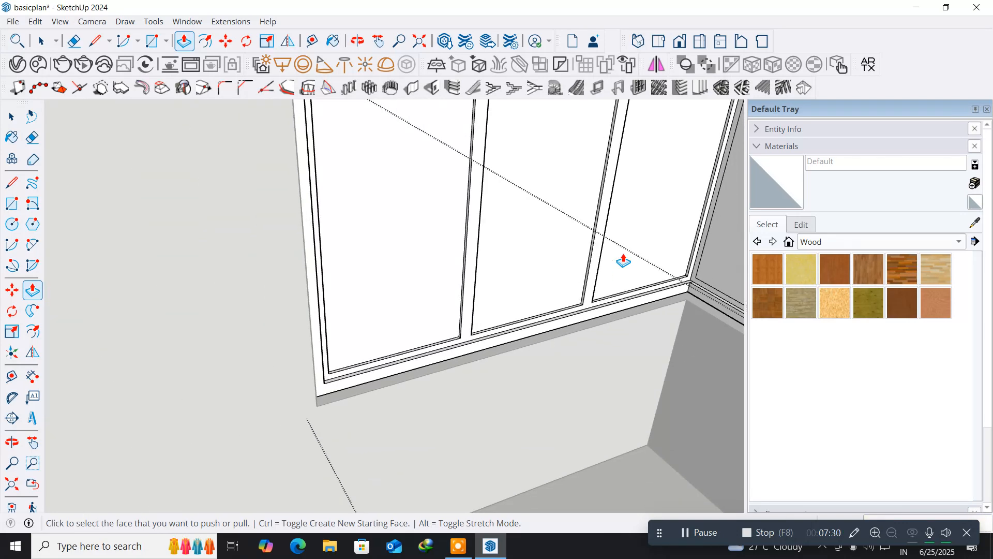
- Recess the three inset panel faces on the adjacent interior side by the same push distance
middle_click_drag(623, 262, 349, 257)
left_click(472, 250)
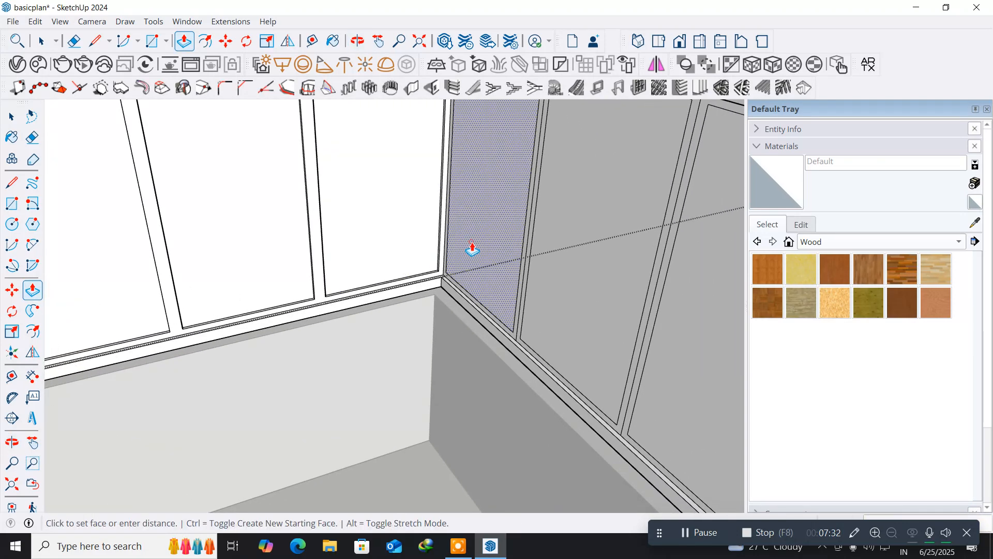
left_click(472, 248)
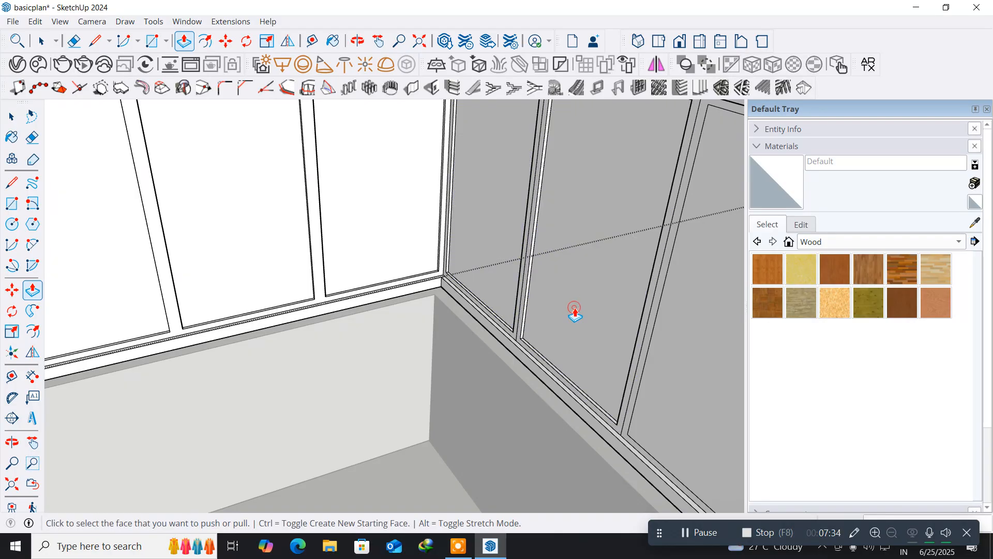
double_click(674, 374)
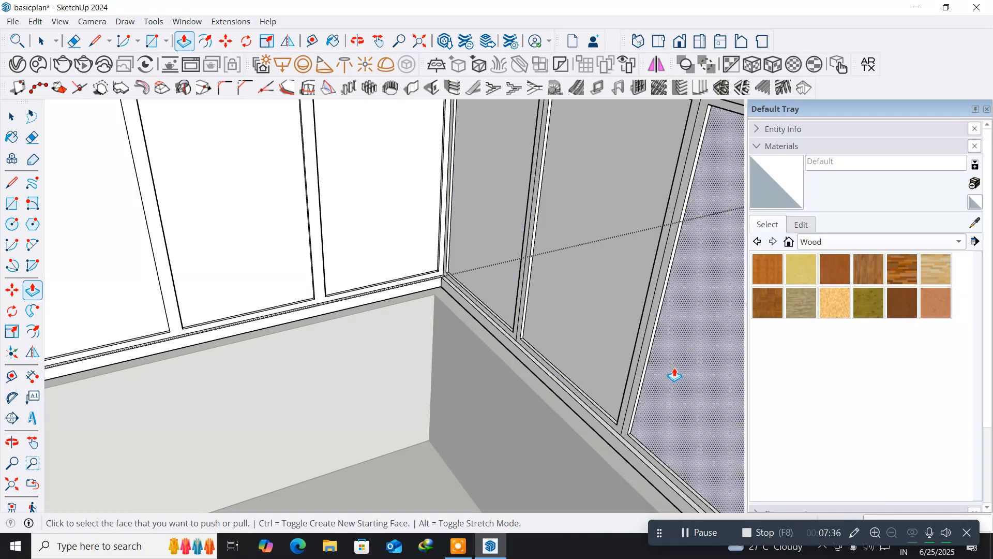
- Move outside and recess the three inset panel faces on the first exterior window side by the same distance
middle_click_drag(588, 380, 233, 348)
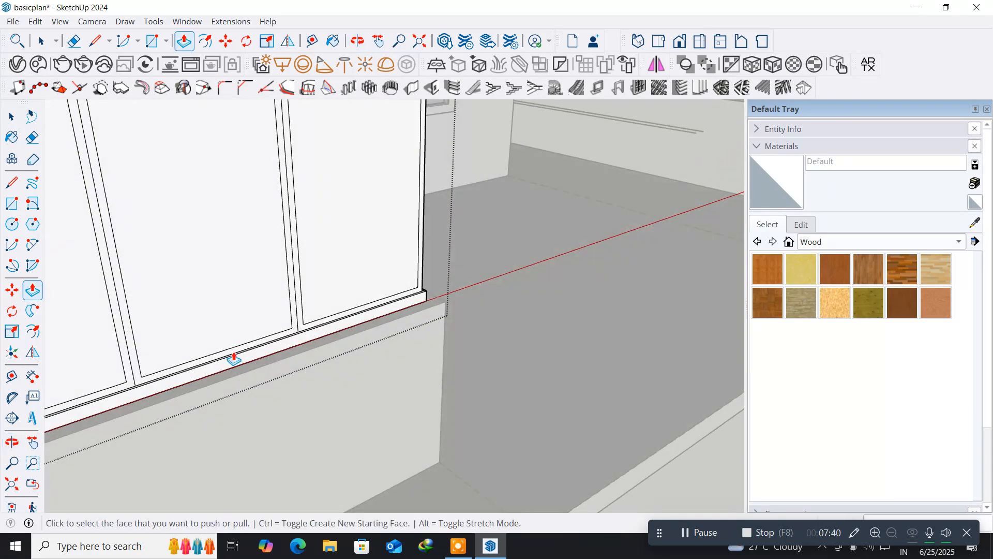
middle_click_drag(202, 317, 390, 295)
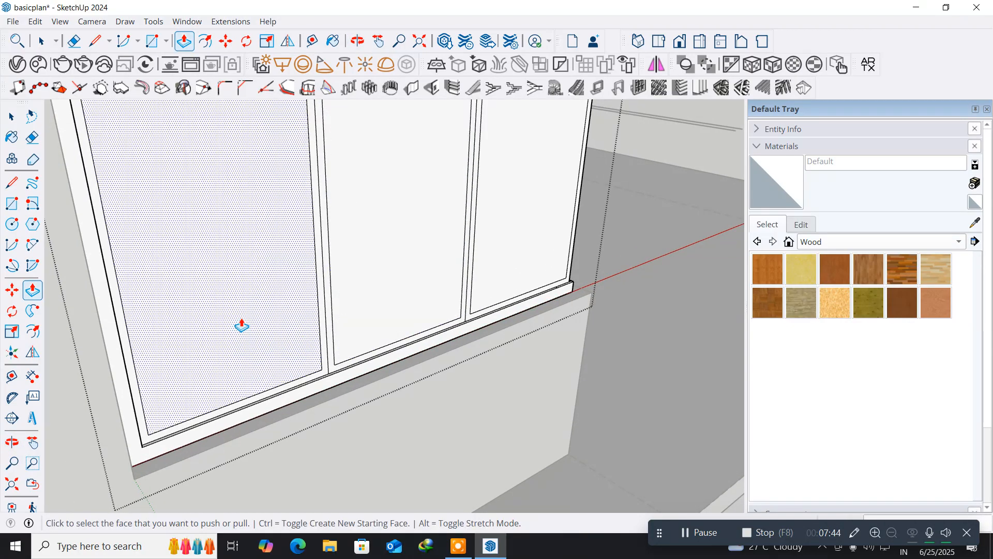
left_click(393, 273)
left_click(392, 267)
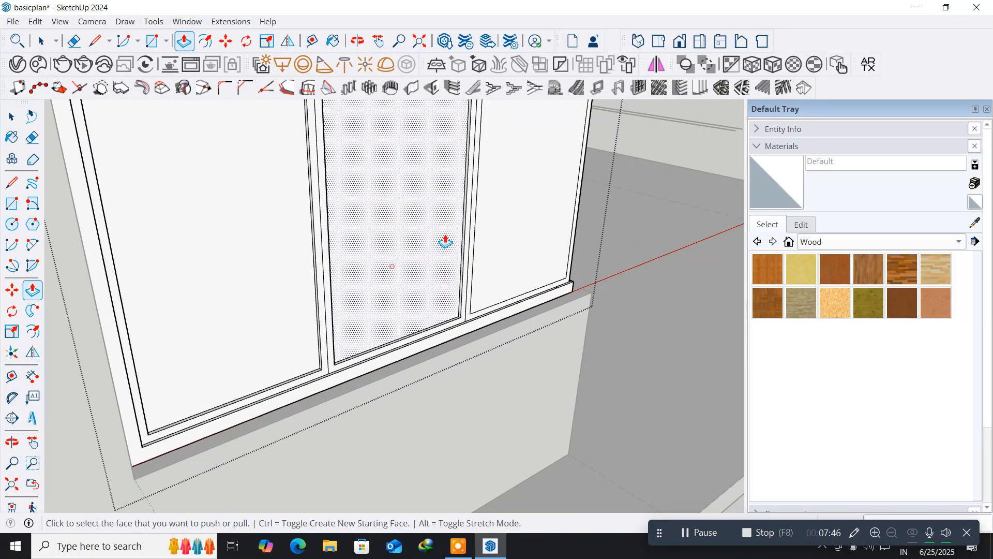
double_click(507, 218)
- Recess the three inset panel faces on the other exterior side, around the building corner, by the same distance
middle_click_drag(560, 226, 93, 251)
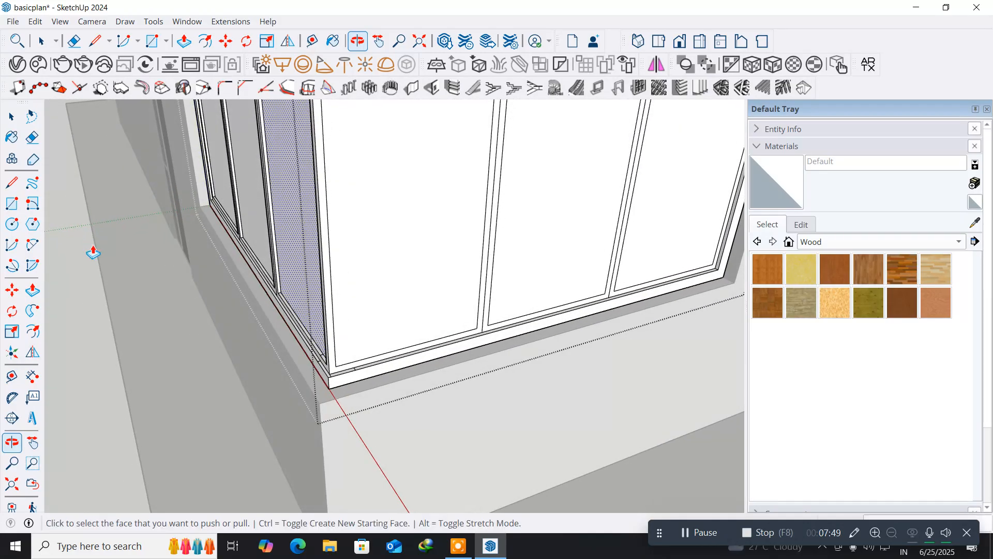
double_click(366, 288)
left_click(522, 249)
left_click(521, 250)
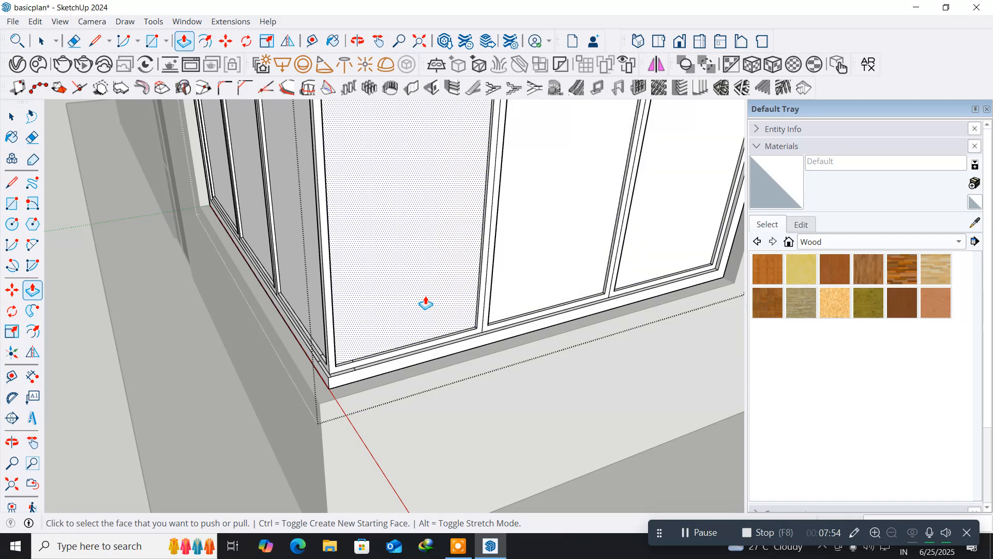
- Delete the two vertical dividing lines between the three recessed panels on this exterior side
middle_click_drag(424, 297, 197, 414)
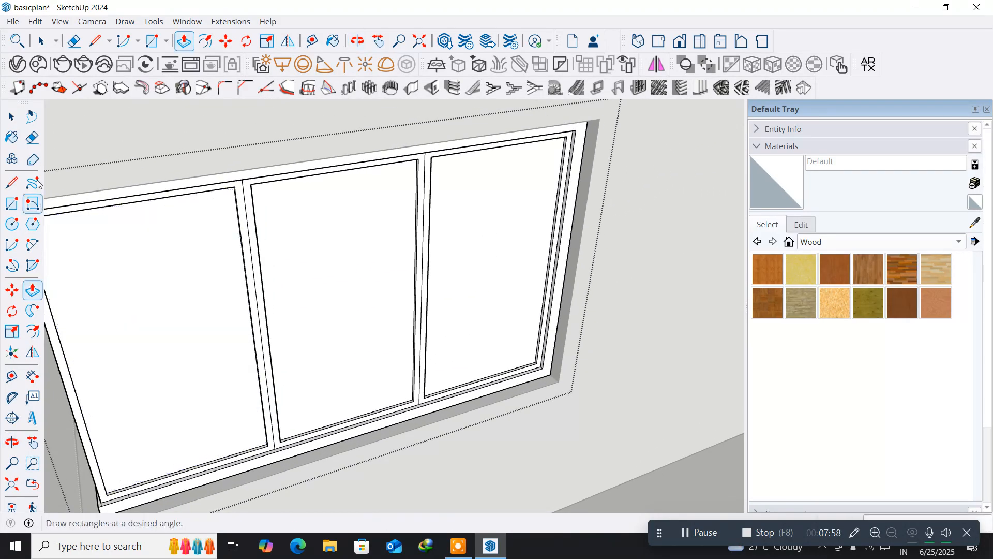
left_click(12, 117)
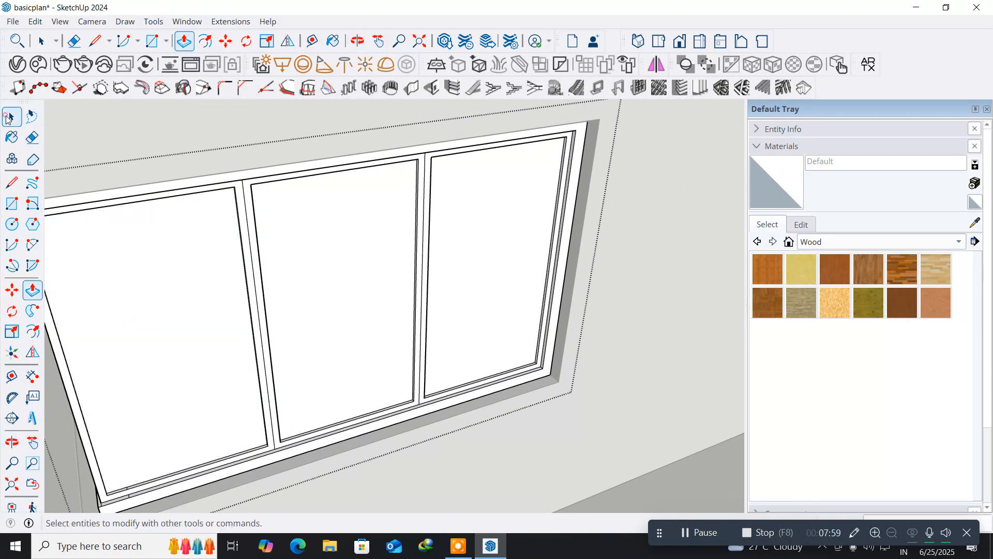
left_click(250, 228)
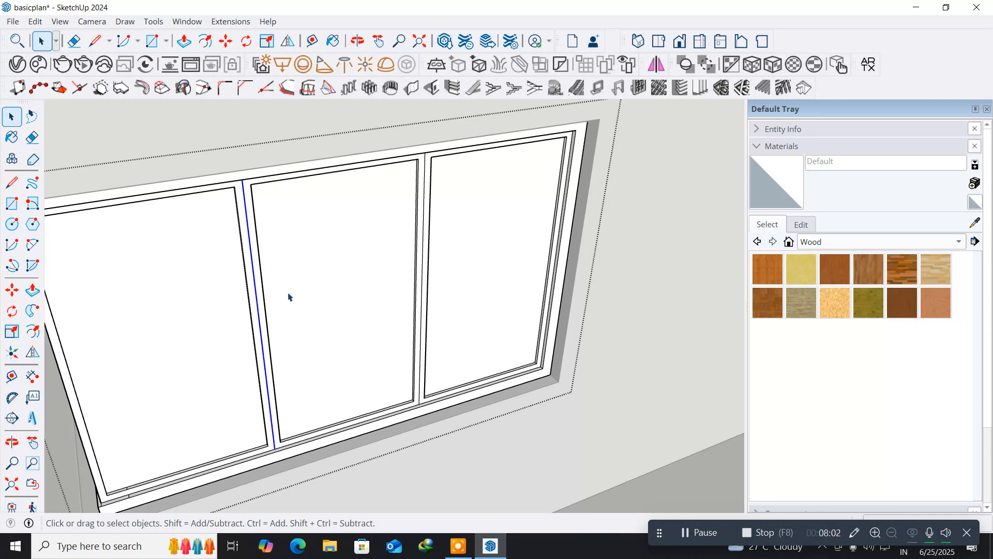
left_click(350, 278)
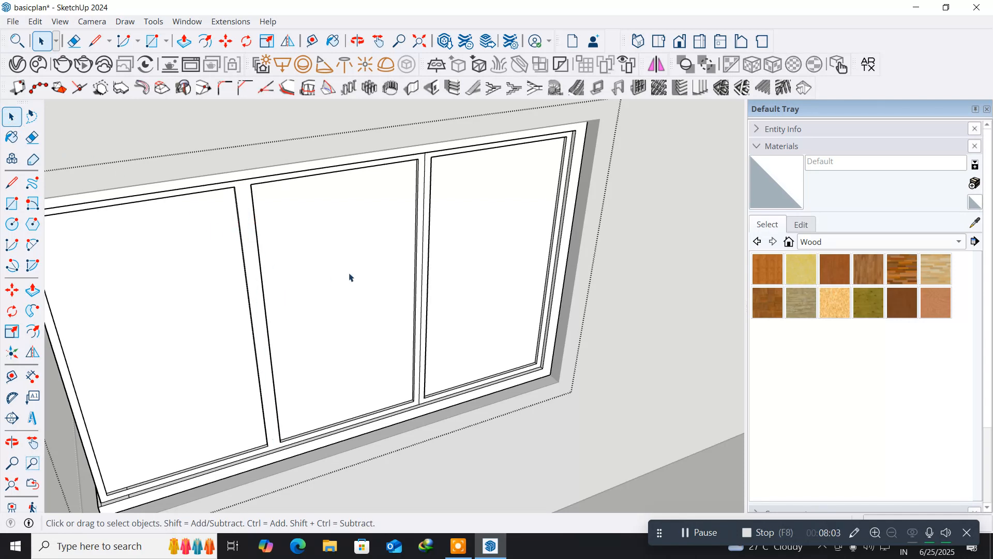
left_click(423, 218)
key("Delete")
- Delete the two vertical dividing lines between the panels on the exterior side around the corner
middle_click_drag(121, 360, 301, 342)
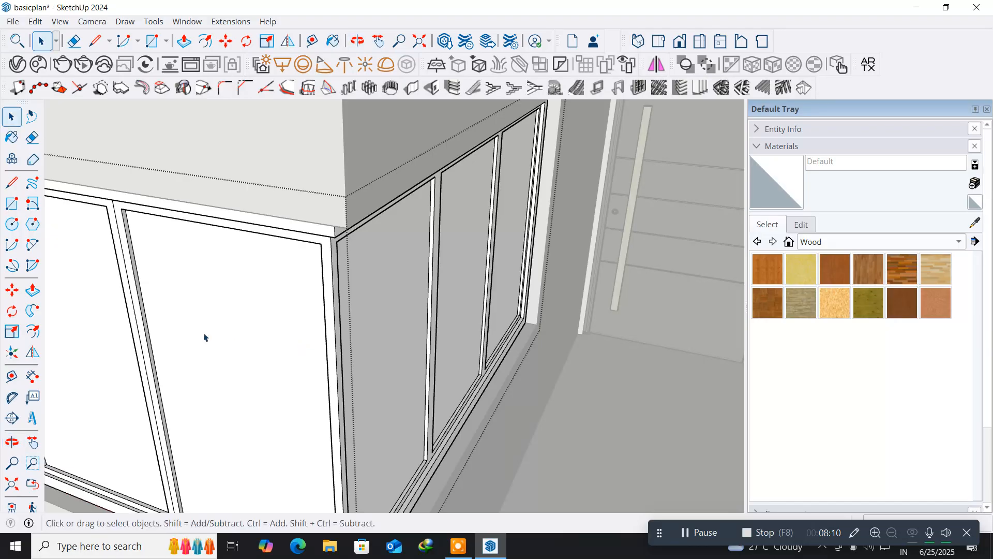
left_click(131, 298)
key("Delete")
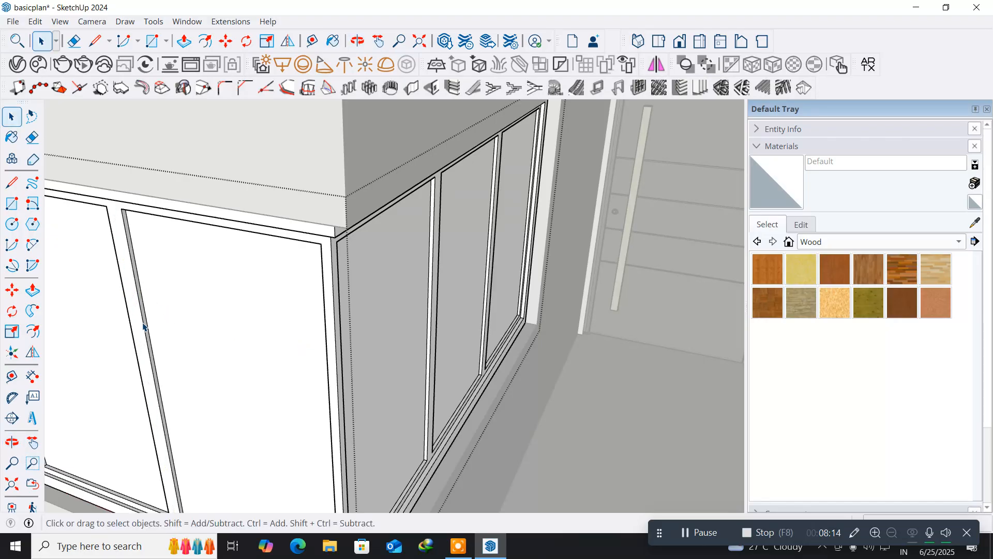
middle_click_drag(143, 326, 382, 325)
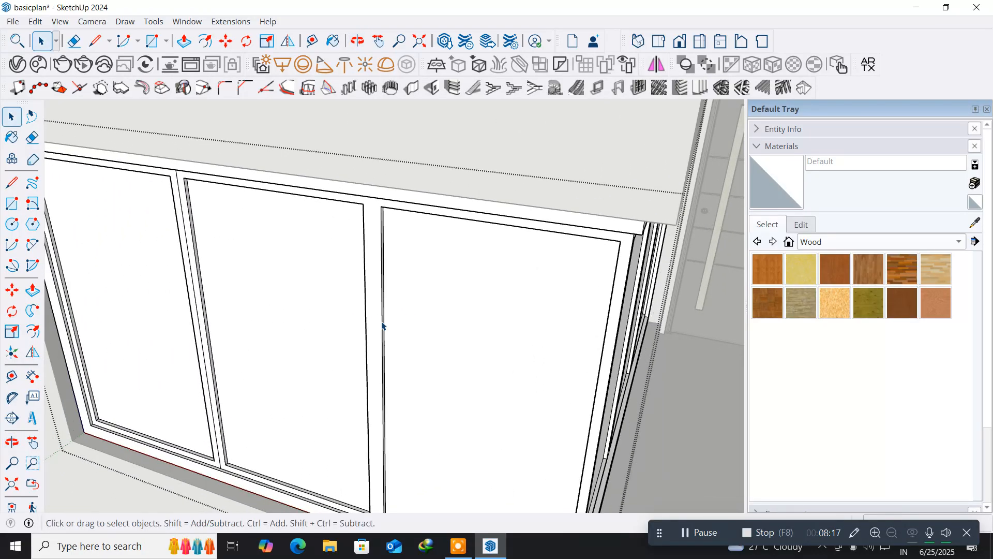
left_click(193, 290)
left_click(194, 289)
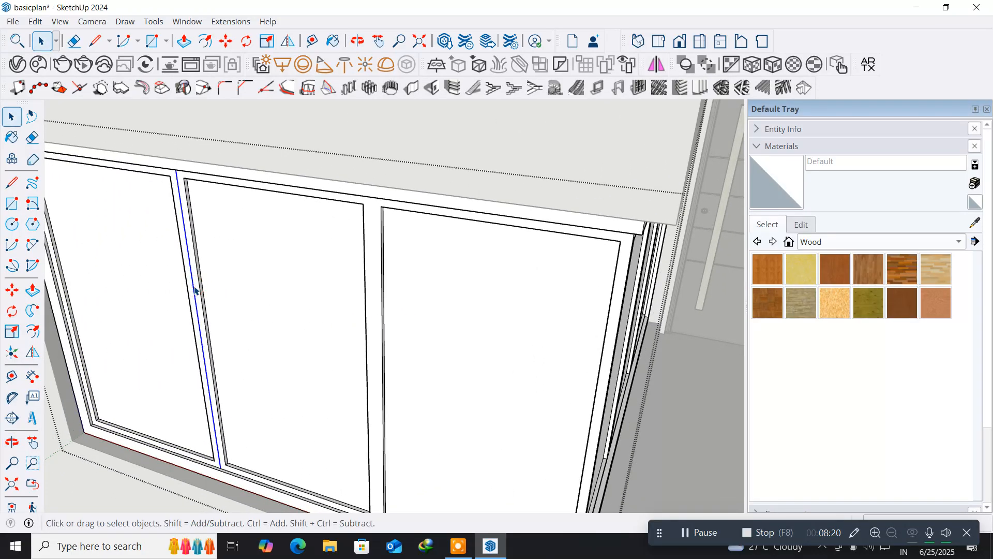
left_click(258, 292)
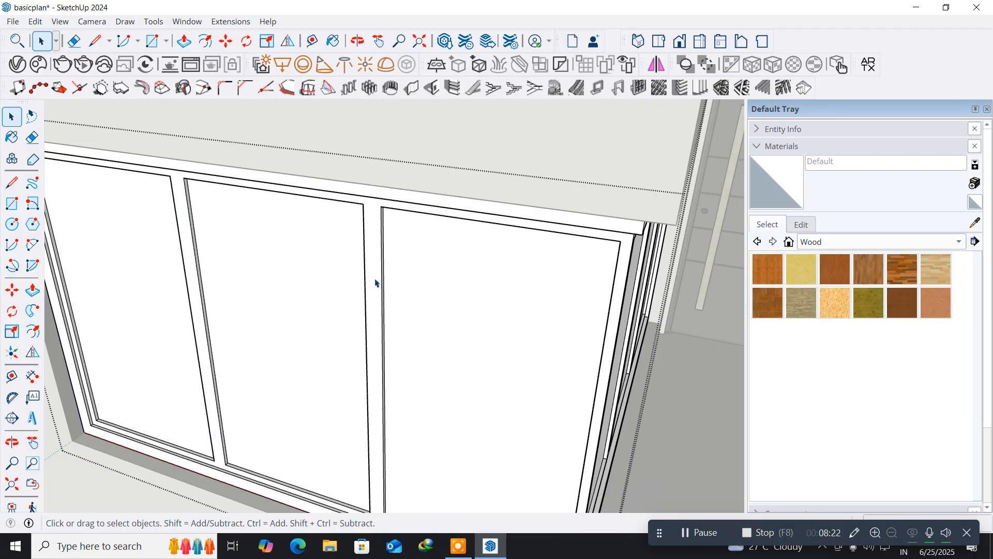
- Return inside and delete the two remaining vertical dividing lines between the three recessed panels on the adjacent interior side
middle_click_drag(375, 283, 166, 350)
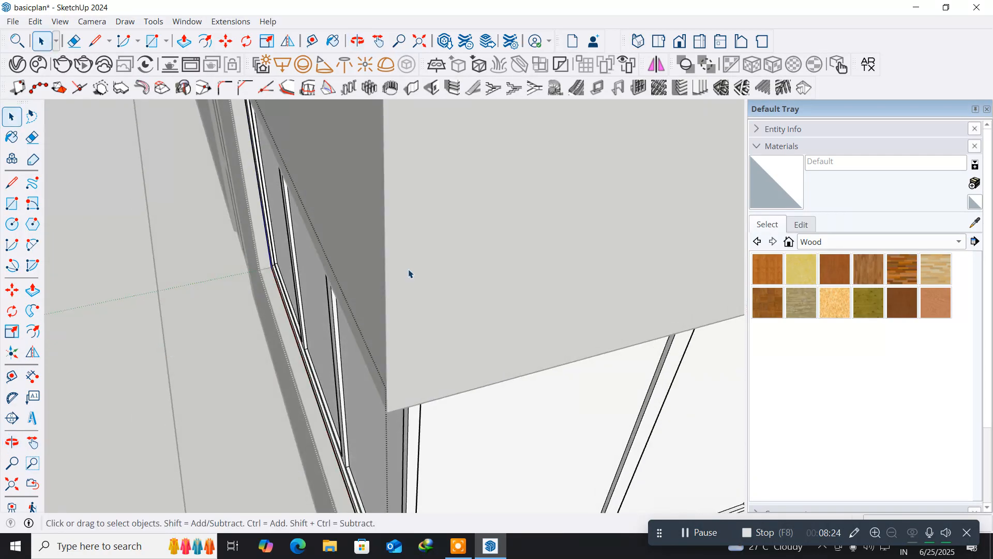
scroll(409, 274, "down", 3)
middle_click_drag(481, 237, 182, 395)
middle_click_drag(406, 186, 68, 245)
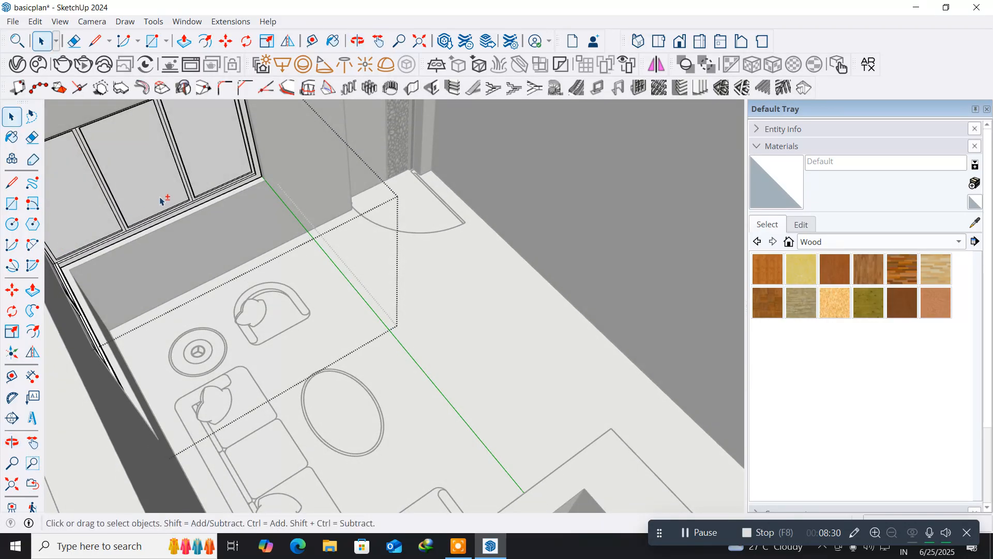
middle_click_drag(165, 200, 184, 263)
scroll(211, 236, "up", 1)
scroll(211, 236, "up", 3)
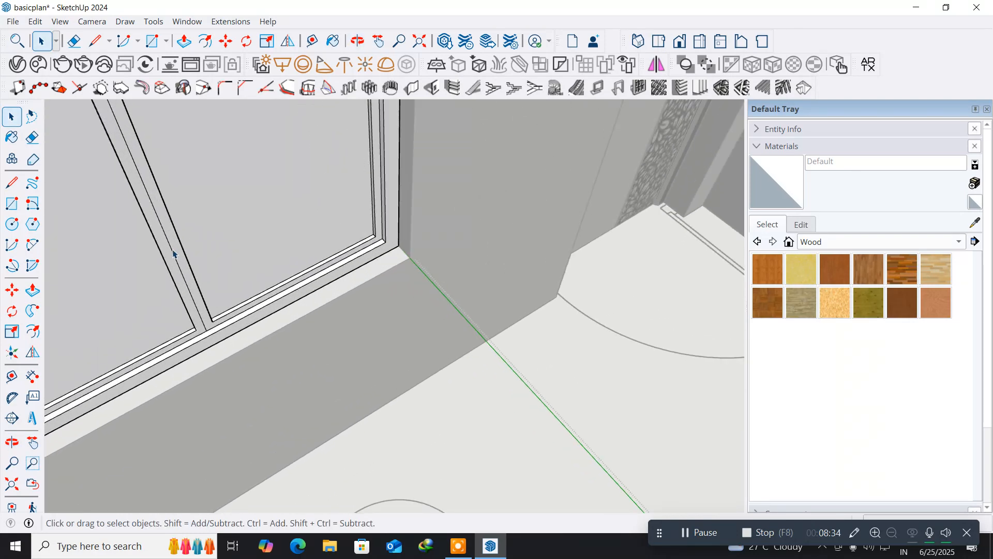
left_click(172, 253)
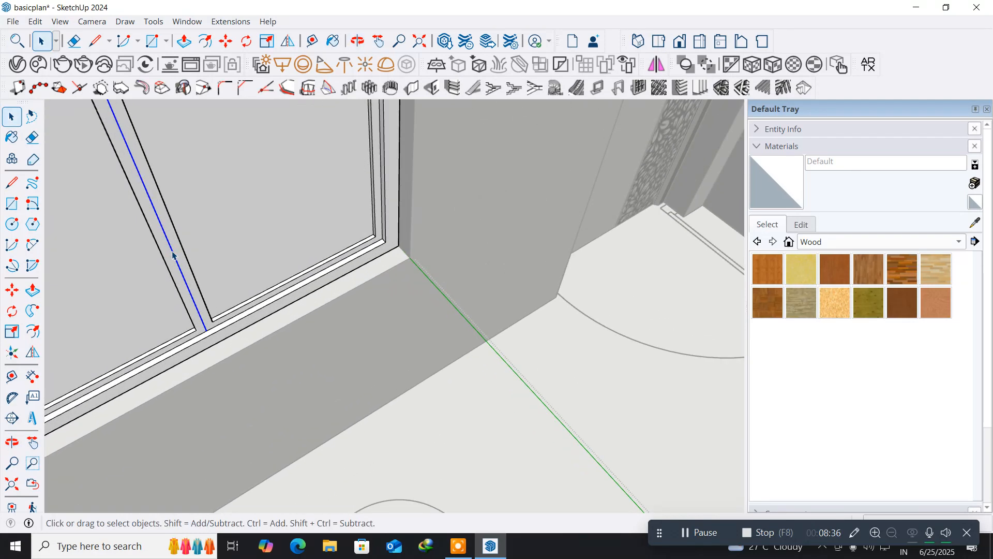
key("Delete")
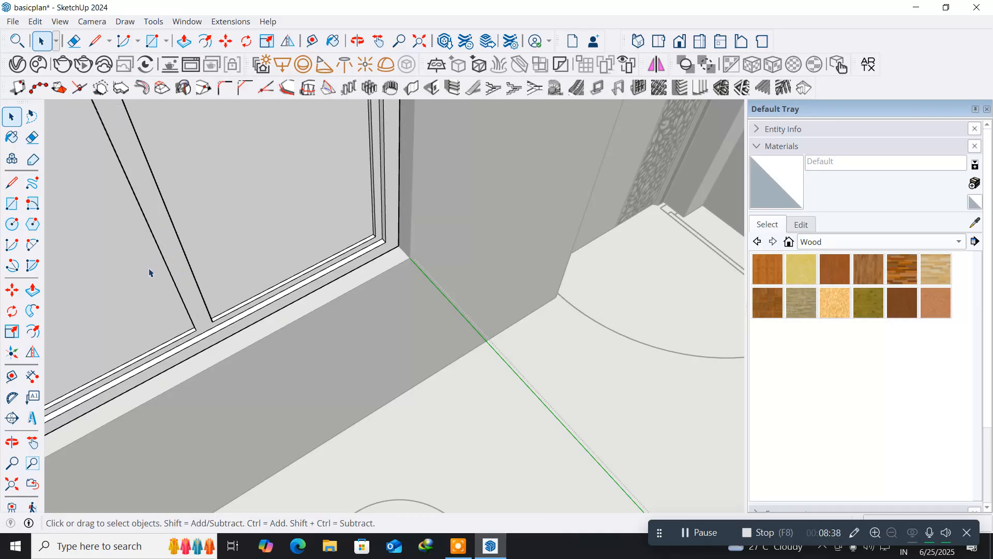
middle_click_drag(138, 350, 304, 294)
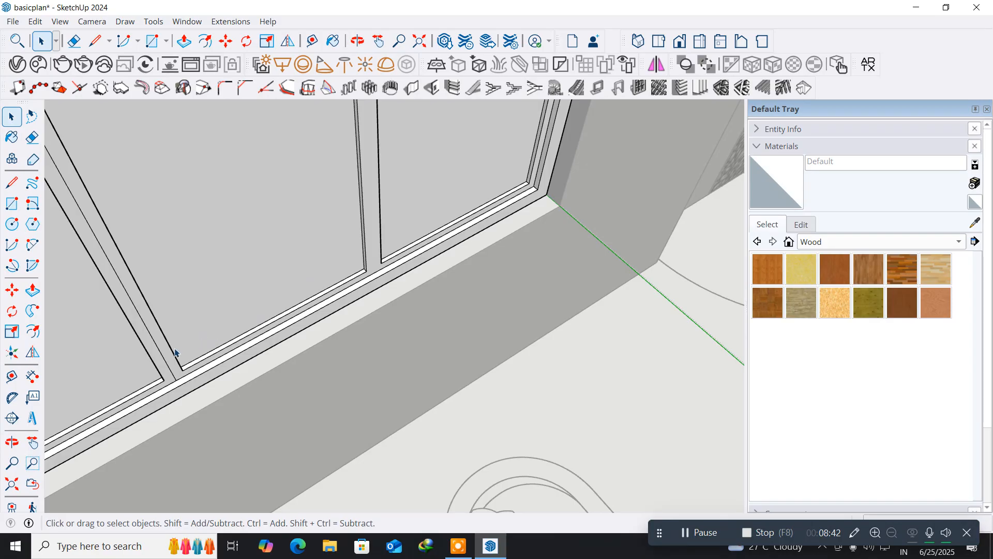
left_click(158, 351)
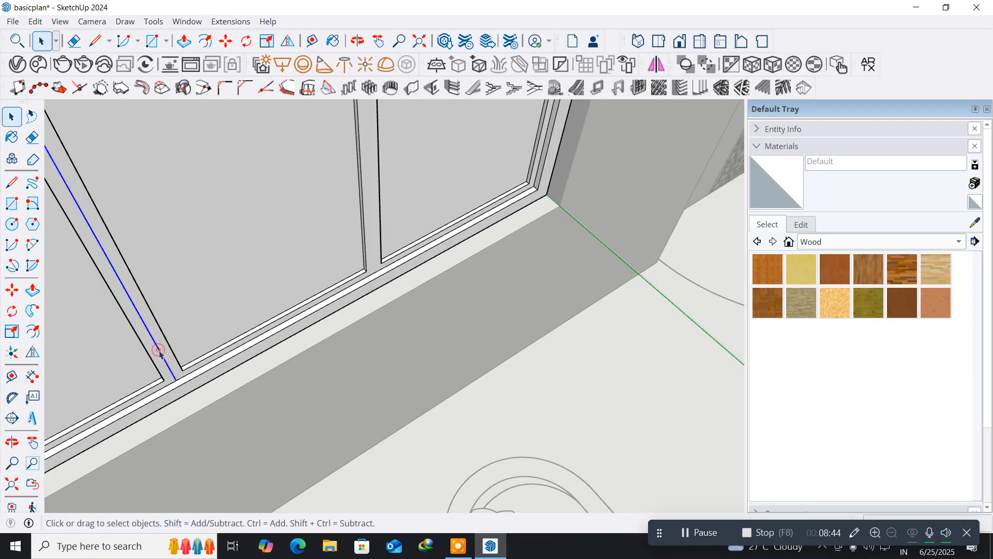
middle_click_drag(159, 353, 206, 311)
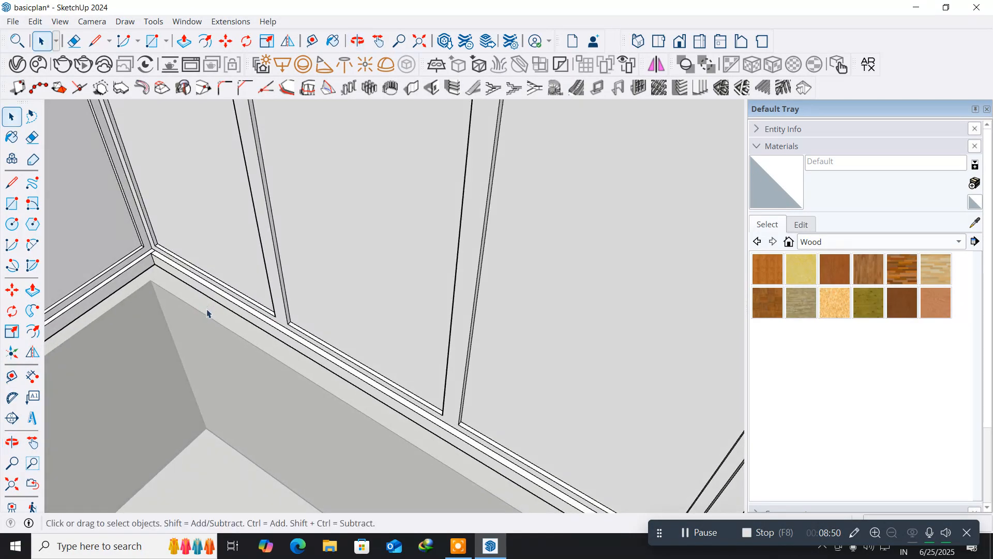
- Select the three recessed panel faces on one exterior side of the corner window
middle_click_drag(189, 218, 423, 206)
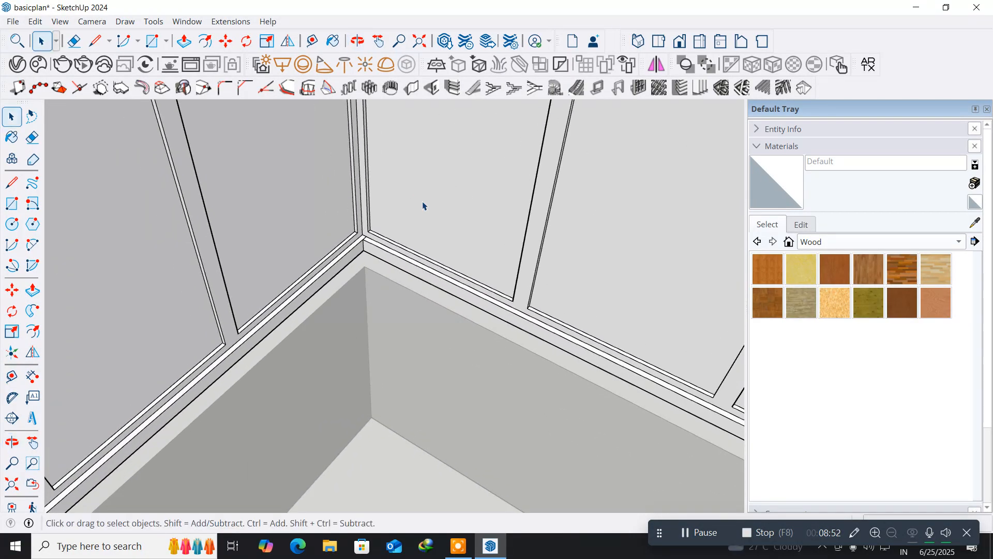
scroll(423, 206, "down", 4)
middle_click_drag(250, 243, 720, 222)
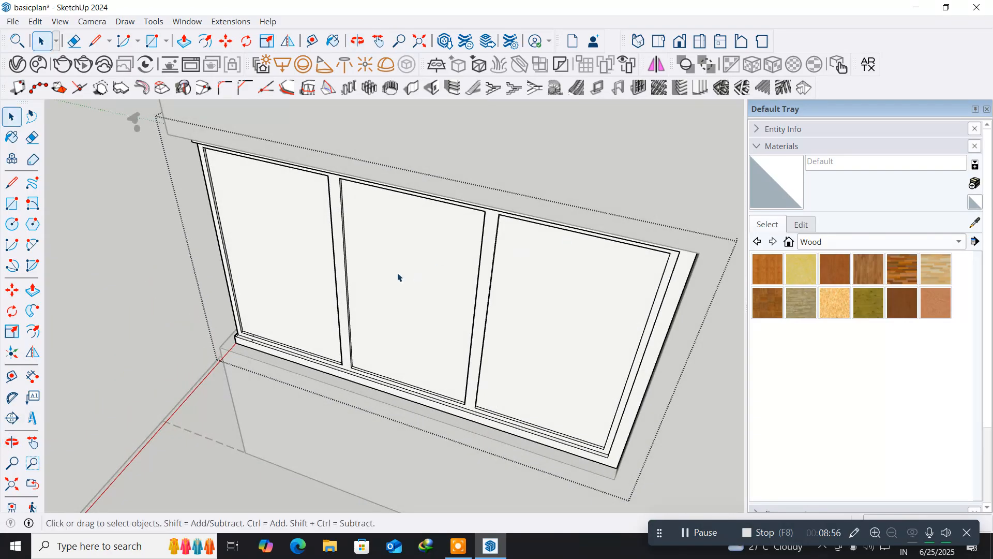
middle_click_drag(244, 305, 385, 362)
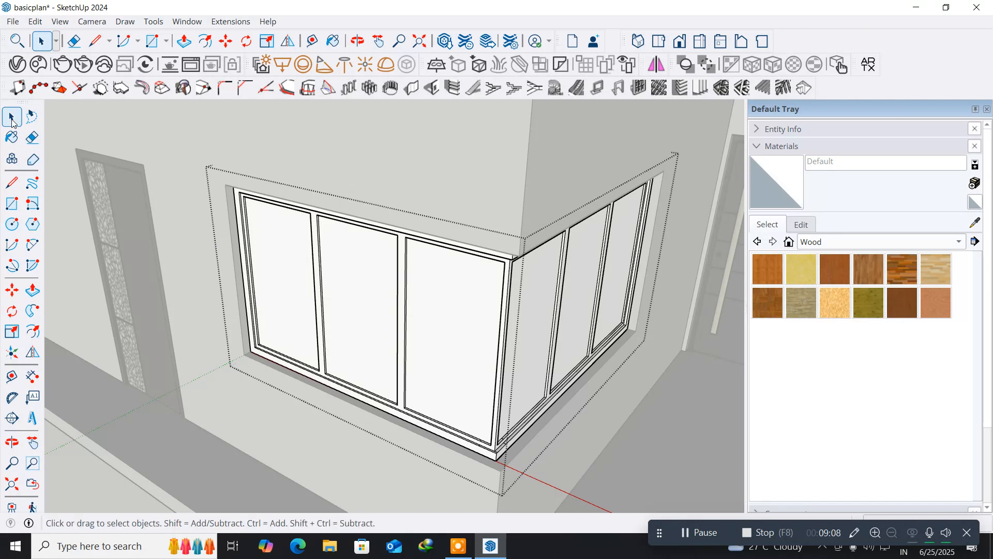
scroll(287, 237, "up", 5)
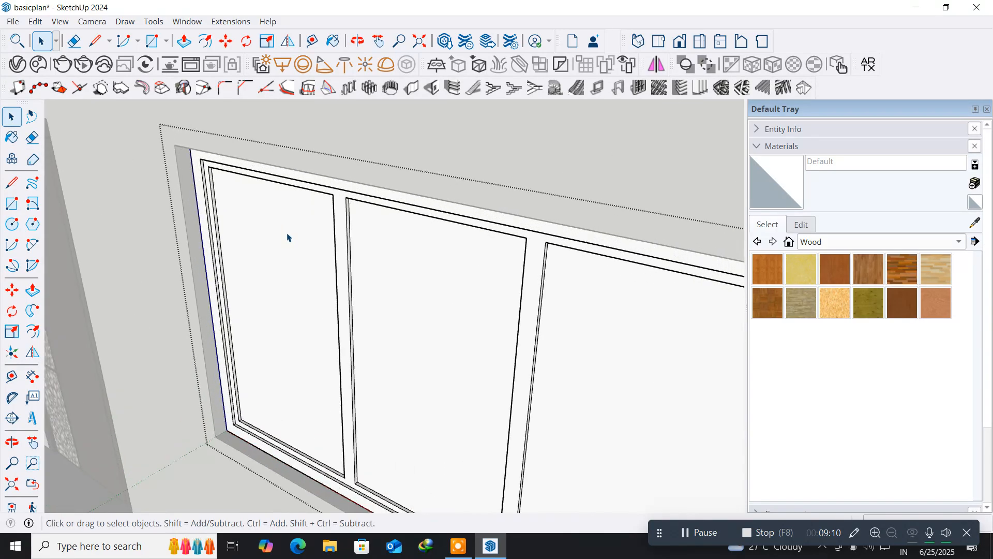
middle_click_drag(220, 339, 241, 288)
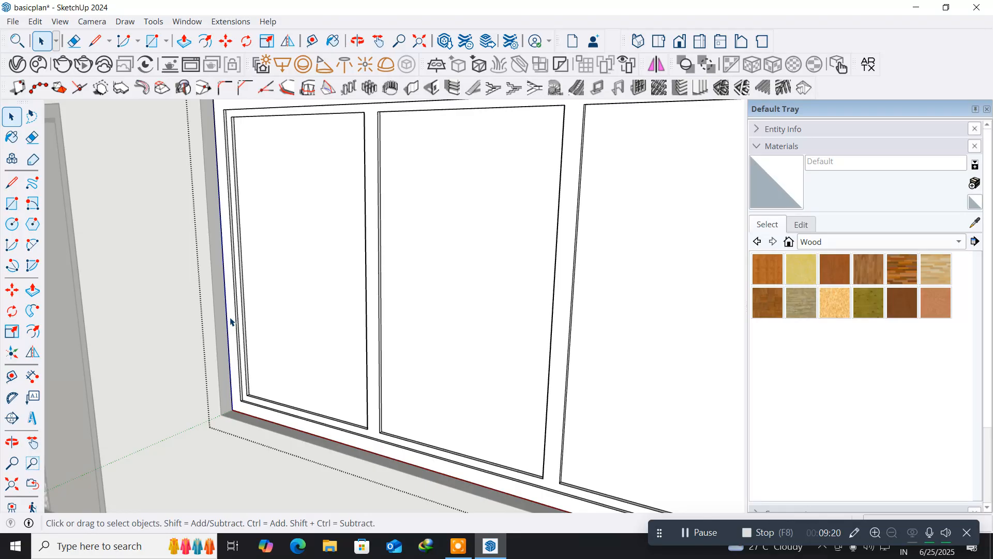
left_click(328, 291)
left_click(427, 292, "shift")
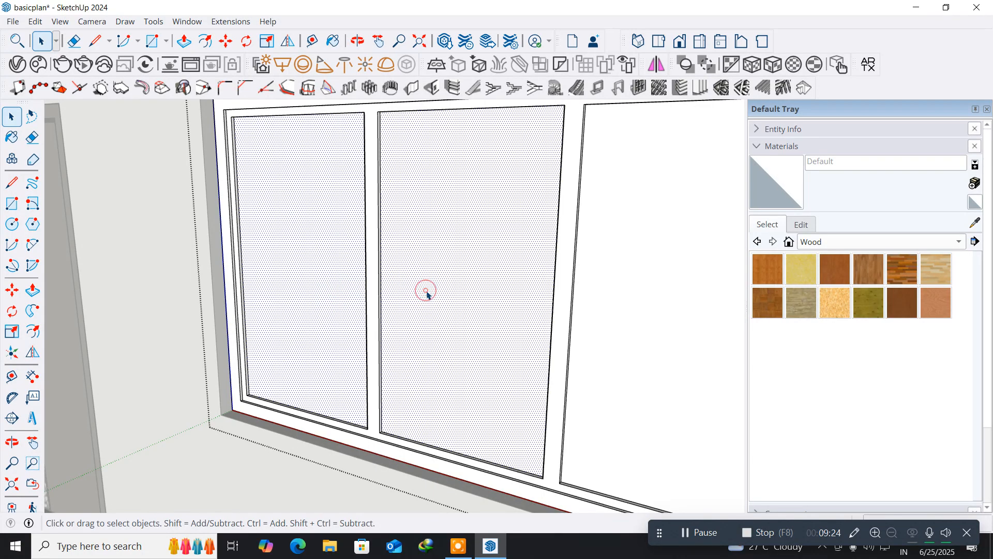
left_click(603, 328, "ctrl")
- Add the three recessed panel faces on the exterior side around the corner to the selection
scroll(603, 328, "down", 4)
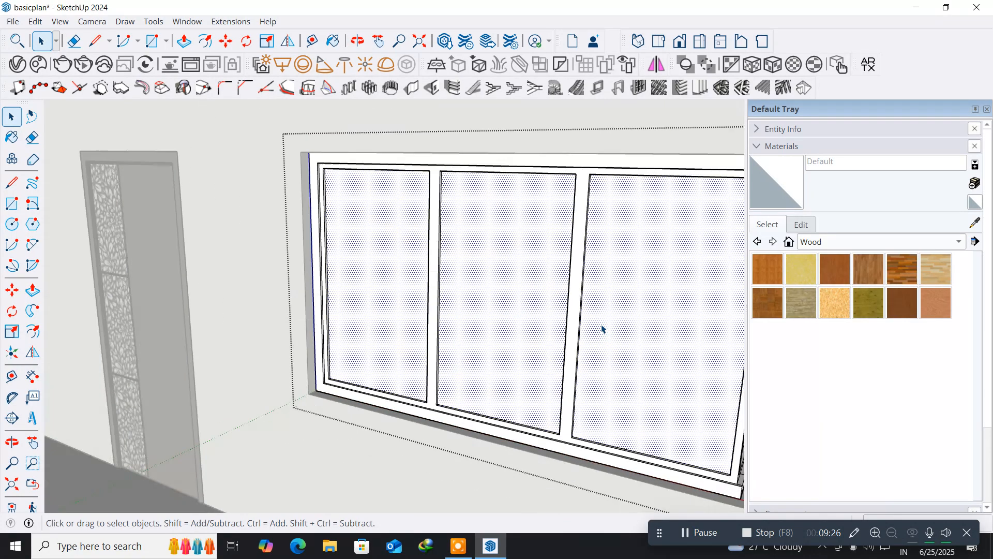
middle_click_drag(603, 328, 379, 335)
middle_click_drag(575, 308, 469, 359)
left_click(361, 388, "ctrl")
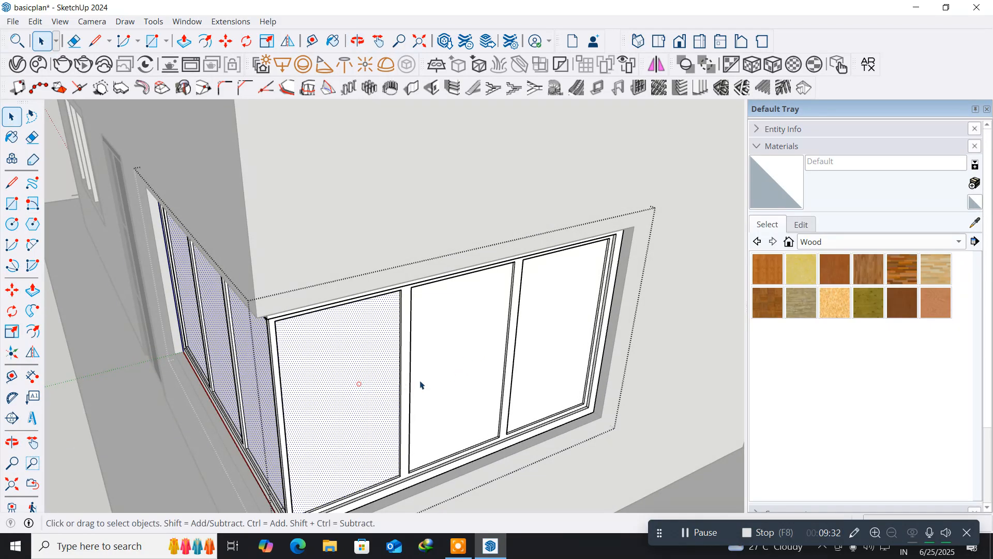
left_click(434, 376, "ctrl")
left_click(554, 356, "ctrl")
- Add the six recessed panel faces on both interior sides of the corner window to the selection
middle_click_drag(557, 350, 161, 439)
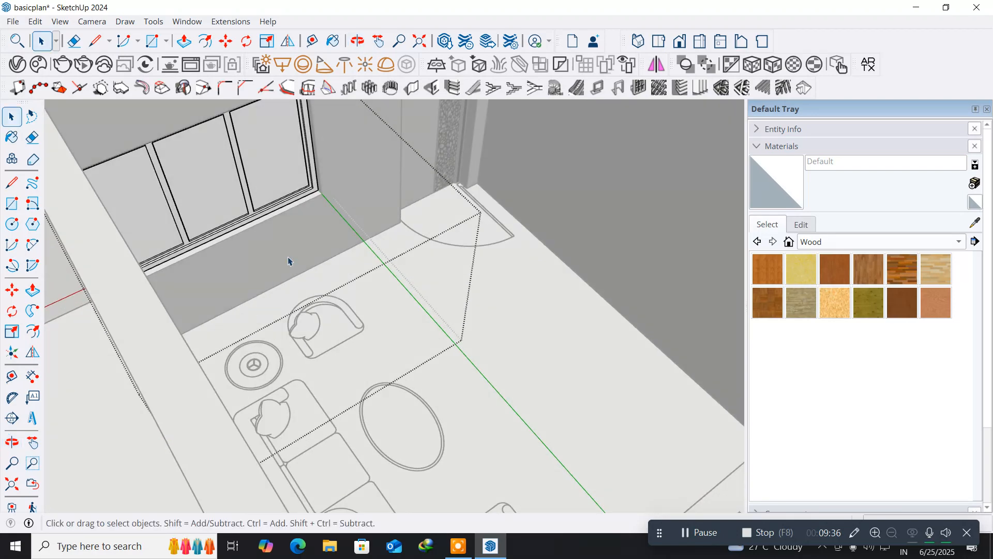
left_click(280, 170, "ctrl")
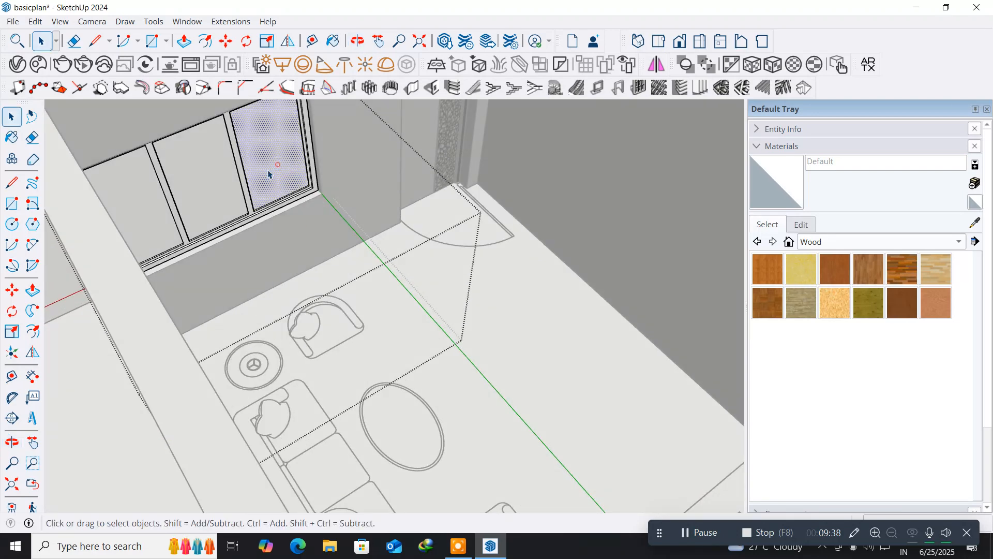
left_click(228, 182, "ctrl")
left_click(131, 211, "ctrl")
middle_click_drag(251, 255, 96, 298)
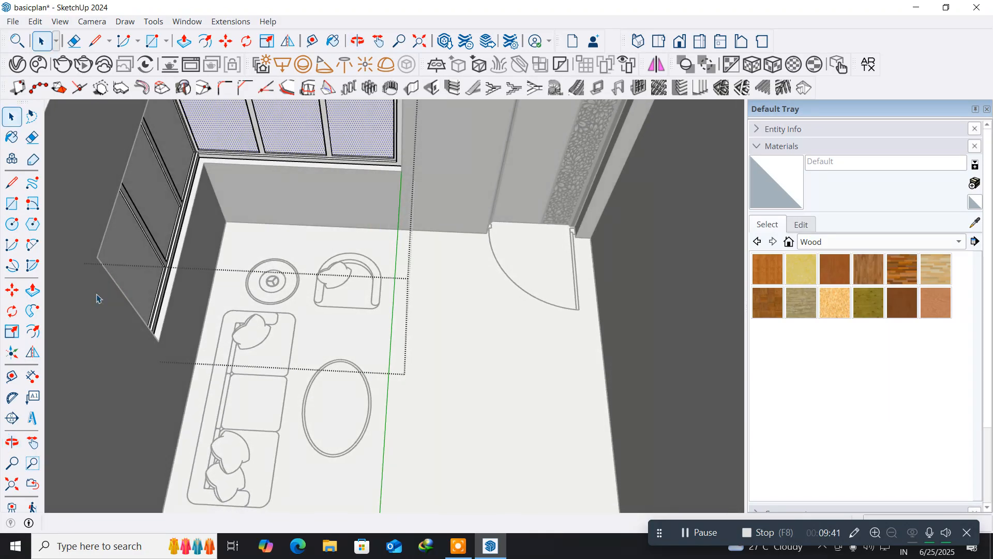
left_click(176, 137, "ctrl")
left_click(154, 182, "ctrl")
left_click(139, 256, "ctrl")
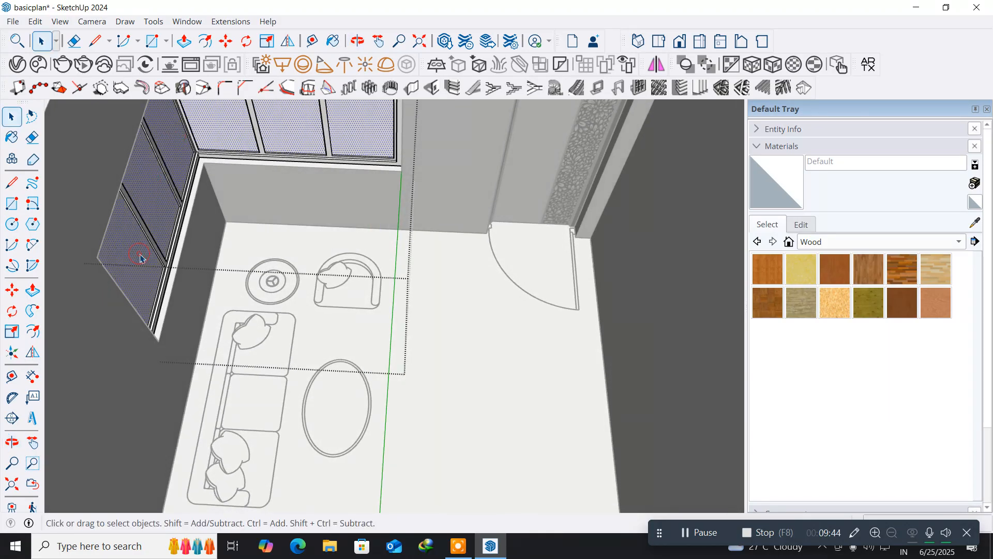
- Make one group from all the selected interior and exterior window panel faces
middle_click_drag(118, 310, 630, 156)
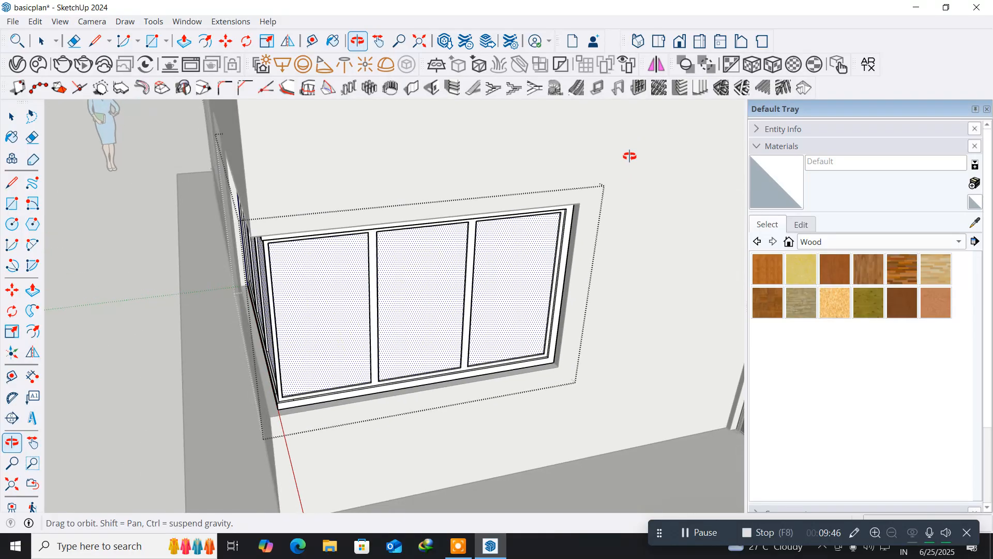
right_click(326, 278)
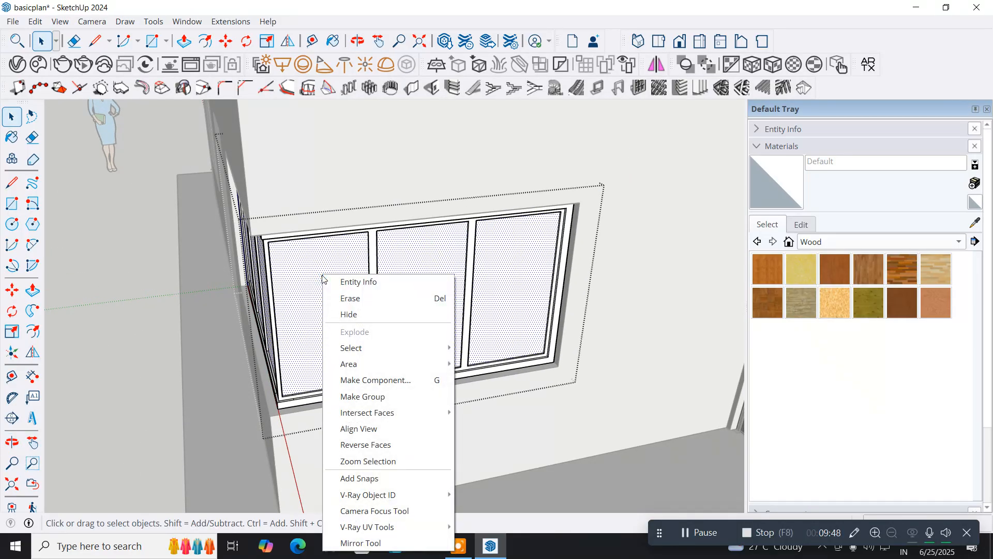
left_click(372, 396)
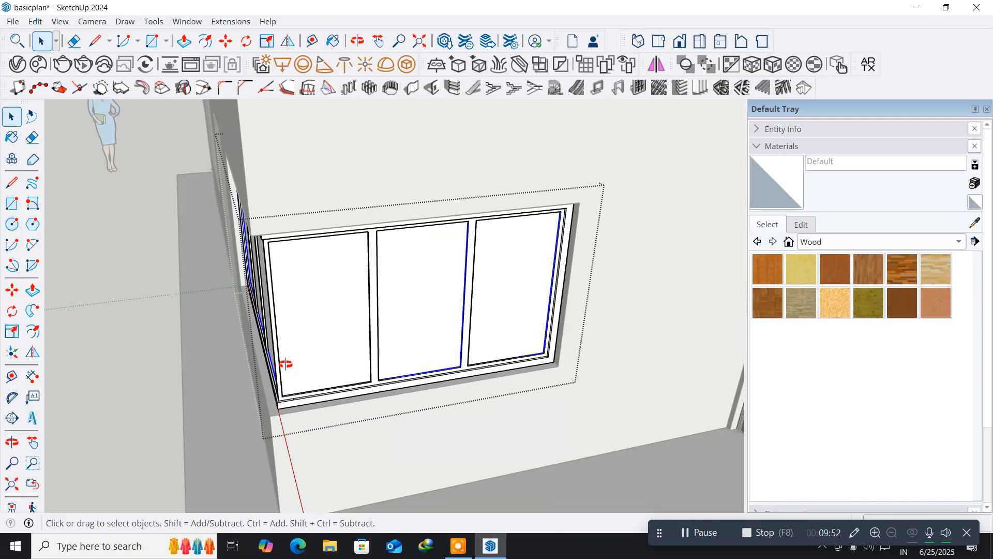
- Show the materials in the V-Ray Asset Editor and open the V-Ray Material Library in the Chaos Cosmos Browser
middle_click_drag(285, 369, 488, 354)
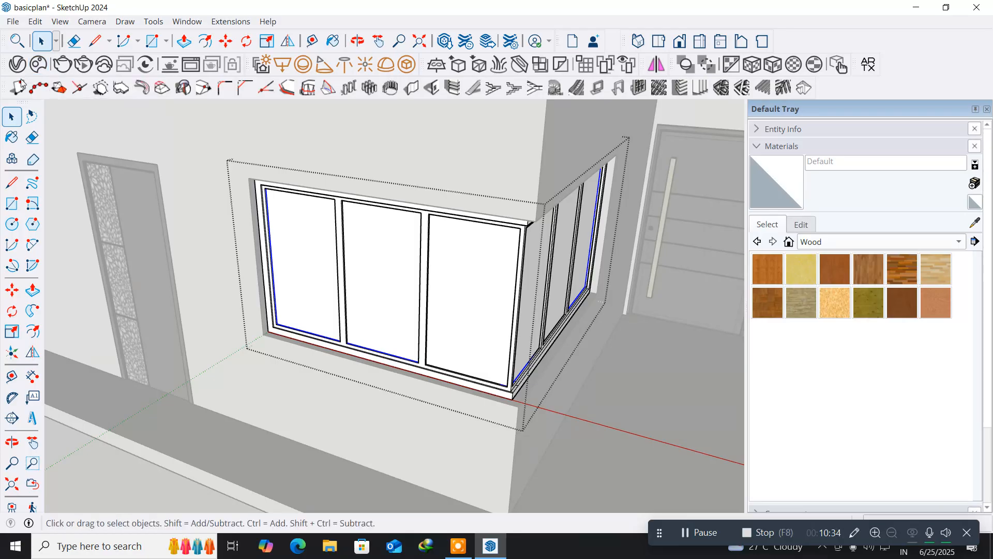
left_click(17, 88)
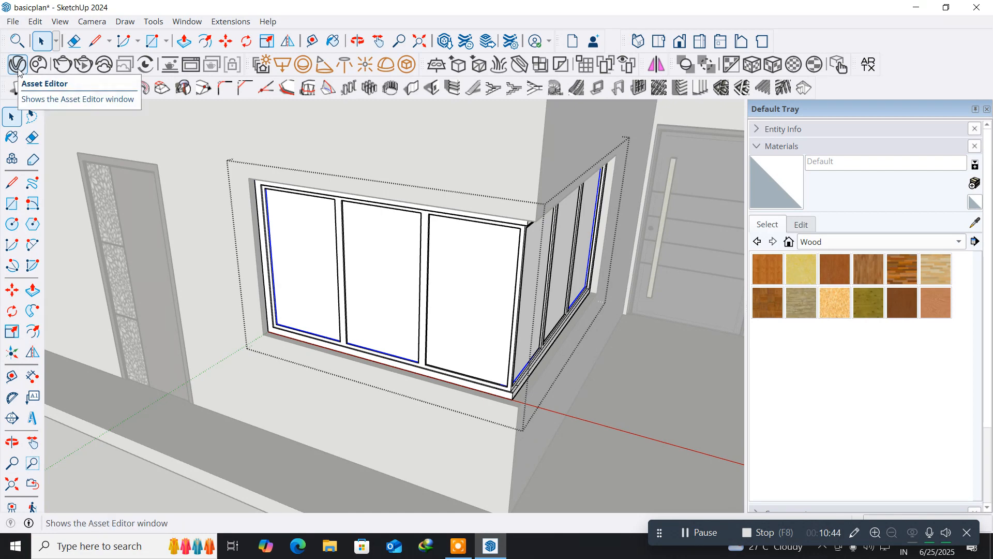
left_click(18, 67)
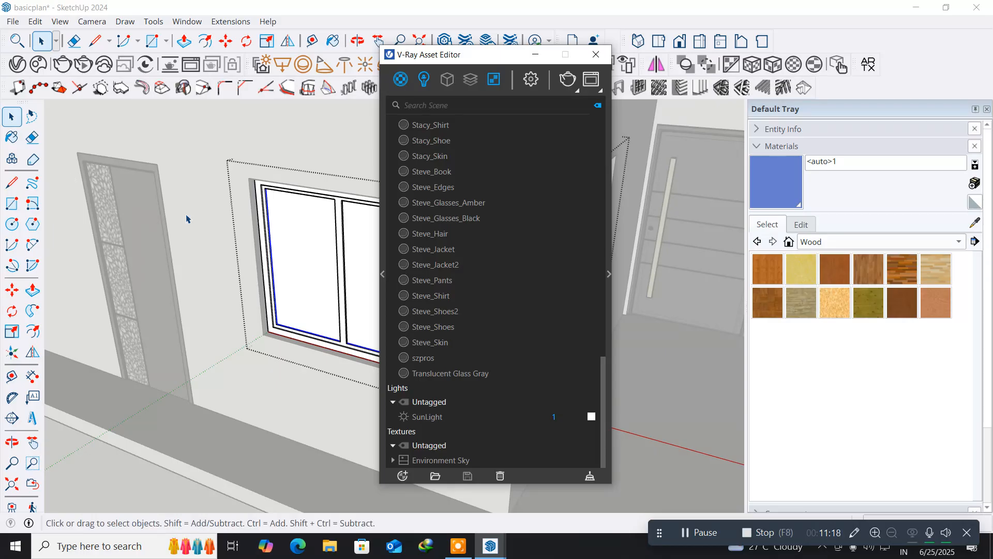
left_click(404, 82)
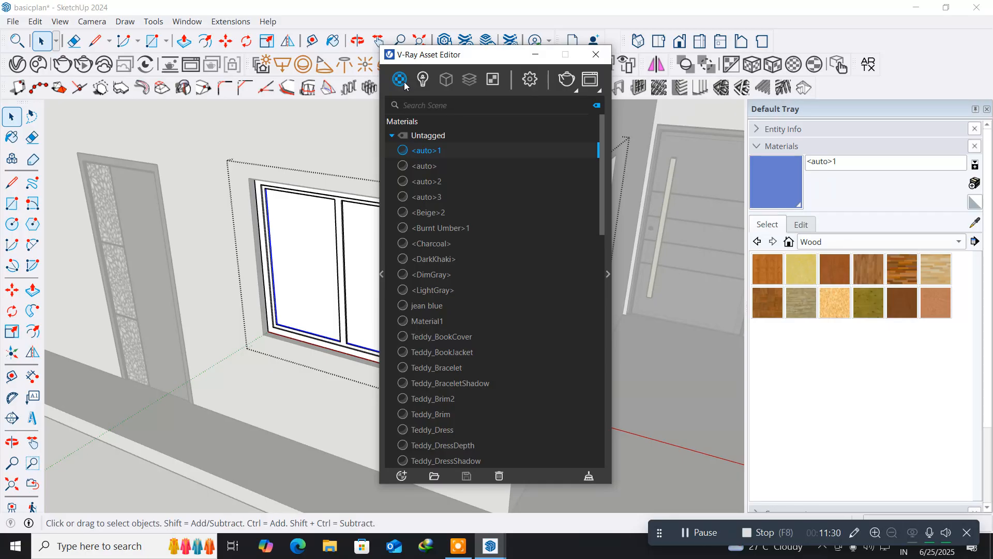
left_click(382, 274)
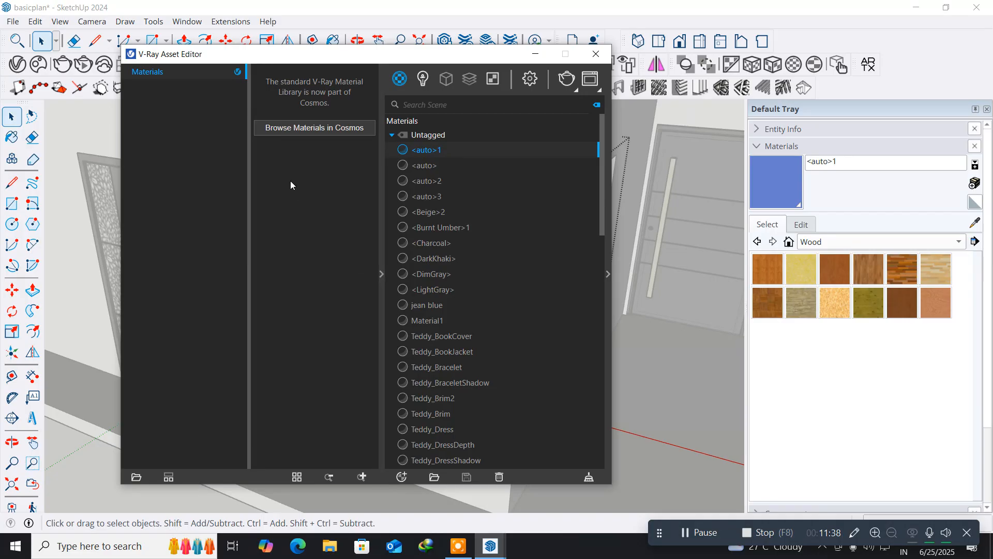
left_click(275, 128)
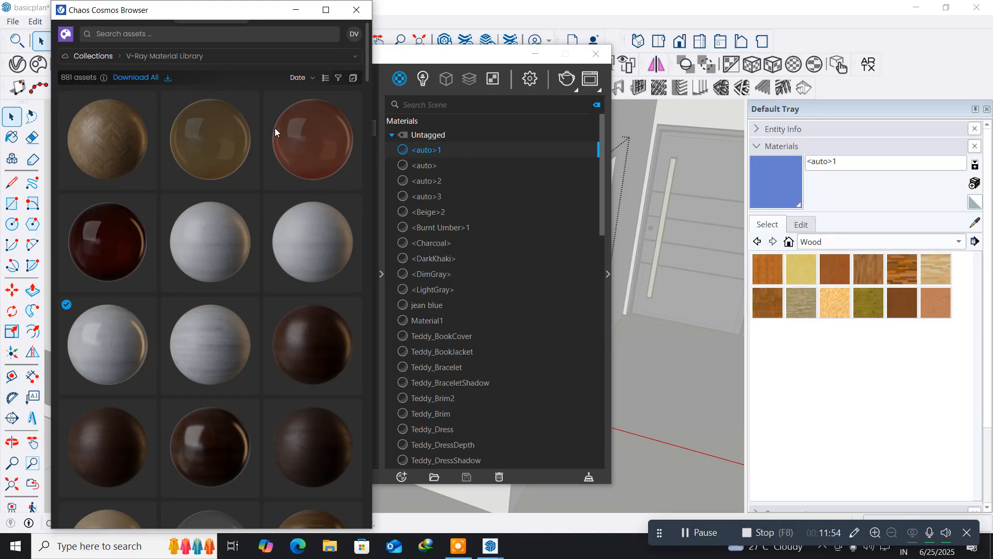
- Download the Glass Coated Black material from the V-Ray Material Library's Glass category and import it into the scene
mouse_move(152, 99)
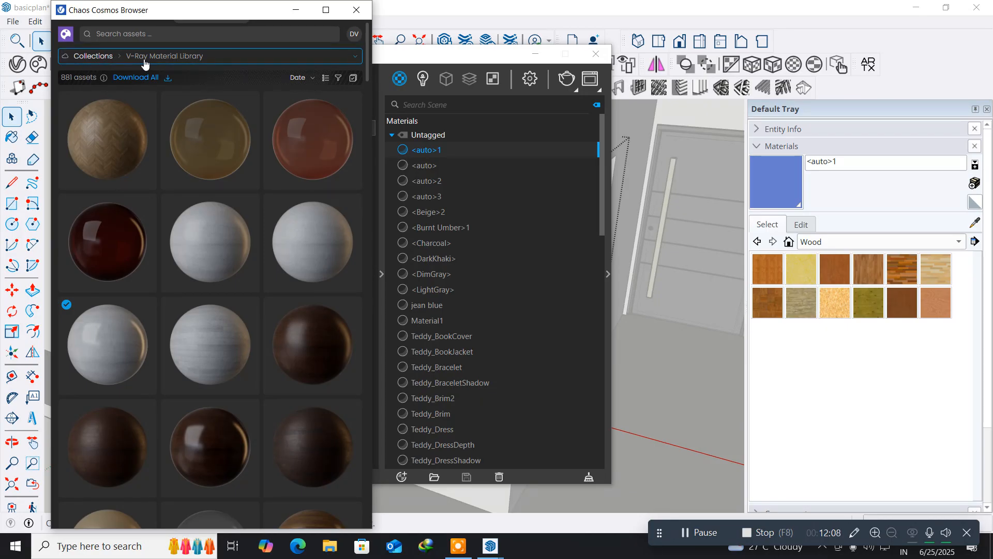
left_click(354, 57)
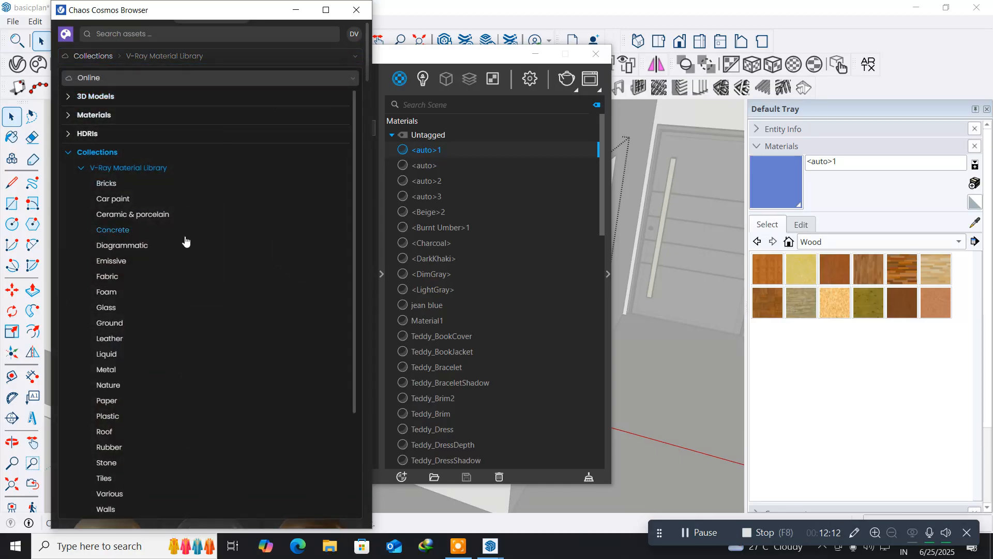
left_click(112, 309)
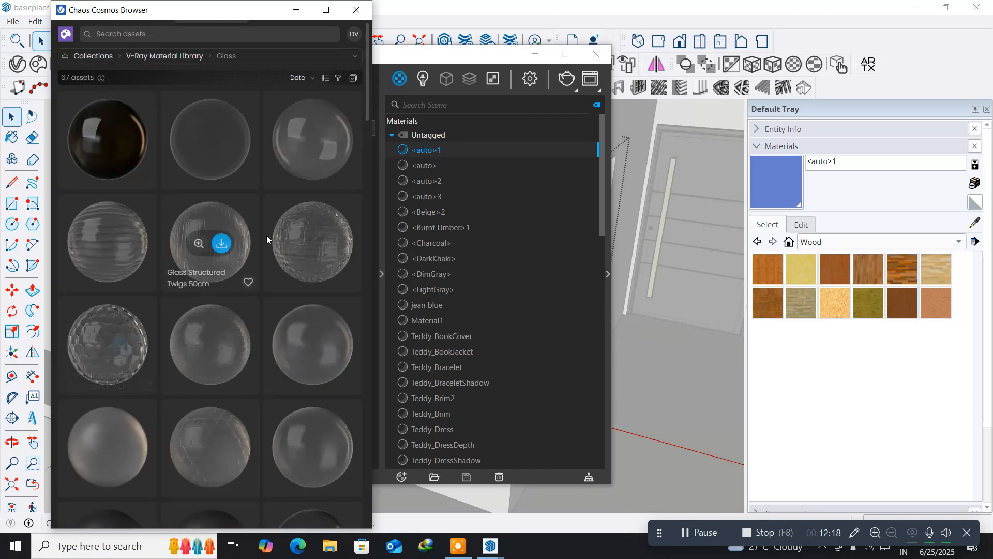
scroll(266, 235, "down", 8)
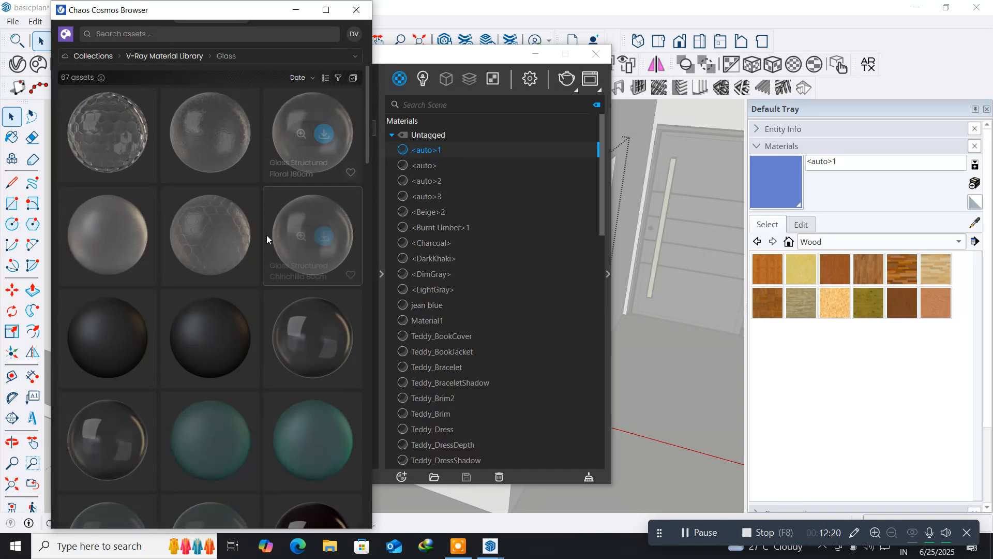
scroll(267, 239, "down", 3)
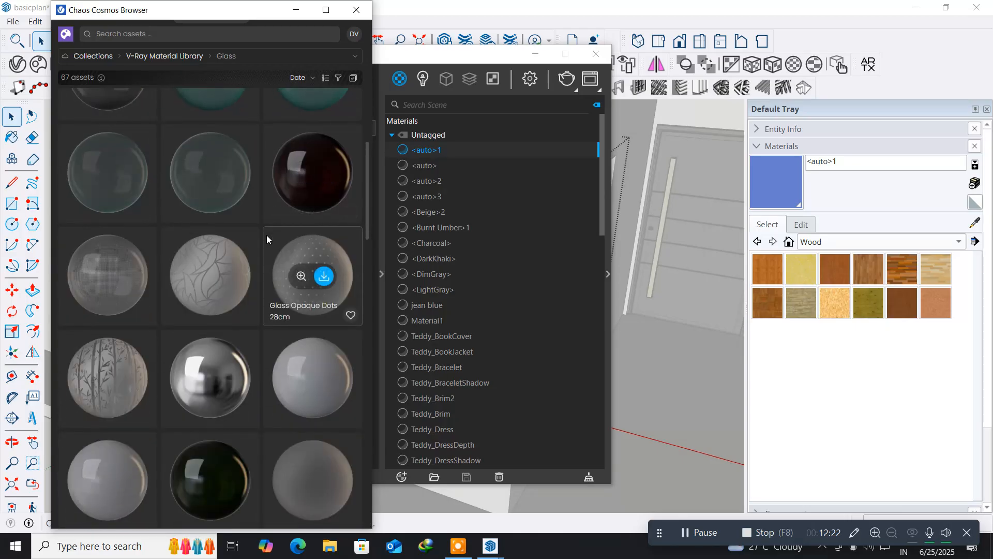
scroll(267, 239, "down", 7)
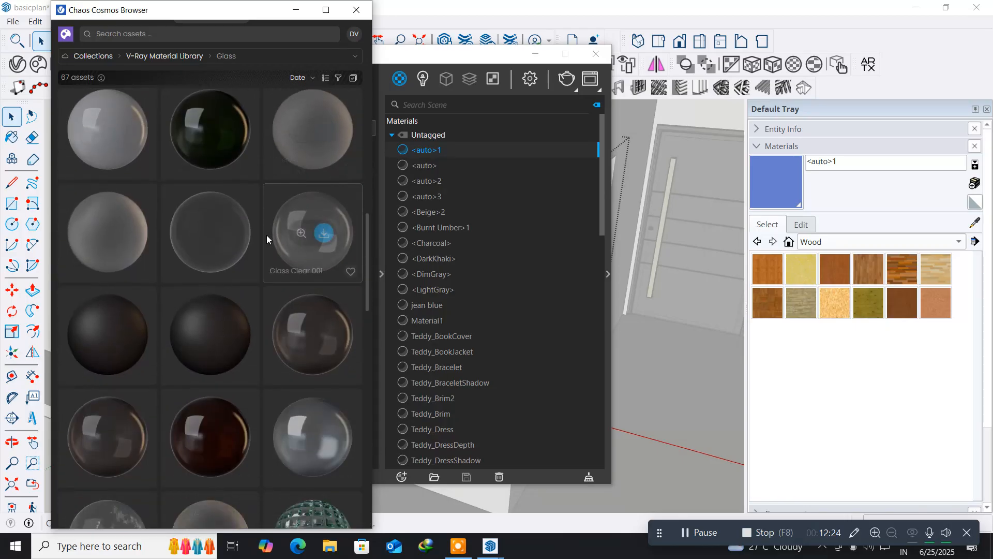
scroll(267, 238, "down", 8)
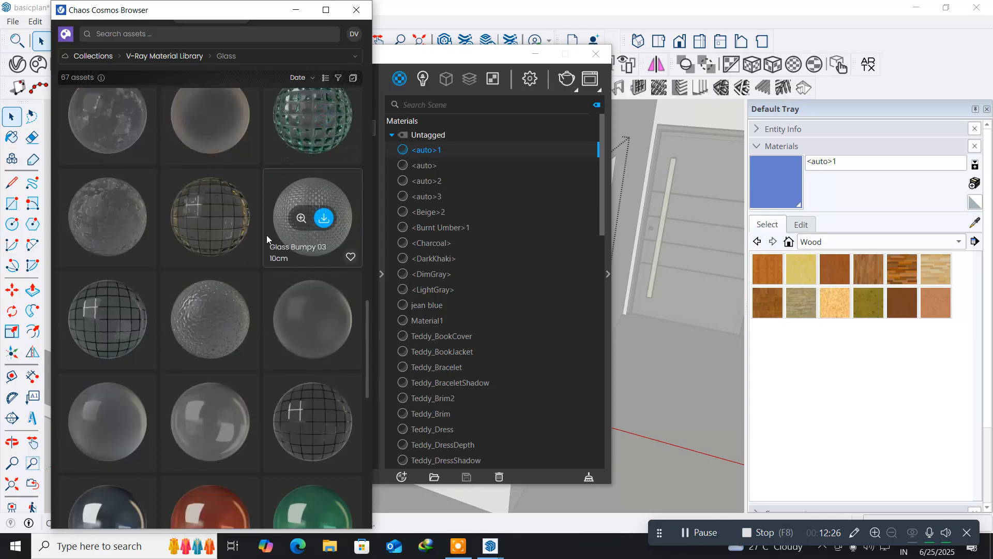
scroll(266, 235, "down", 4)
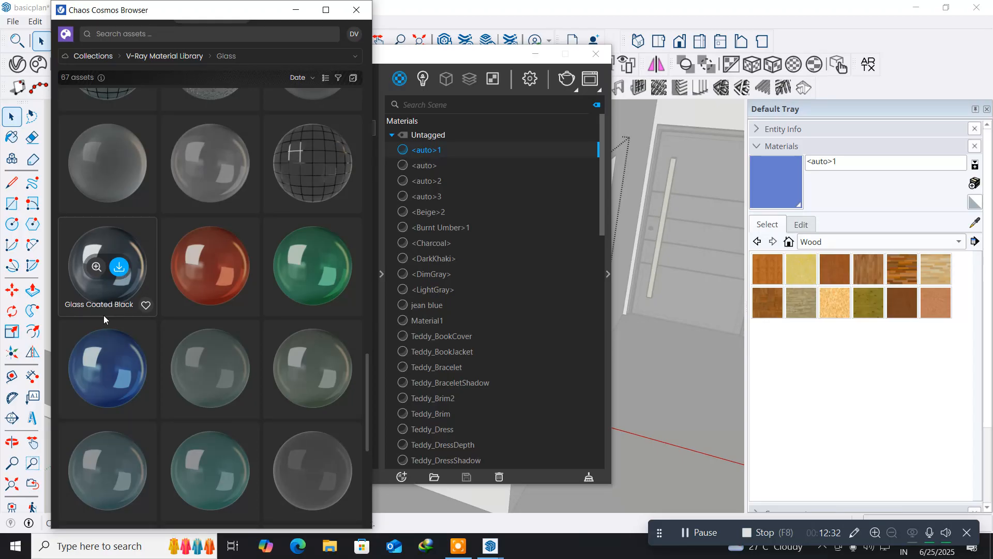
left_click(119, 268)
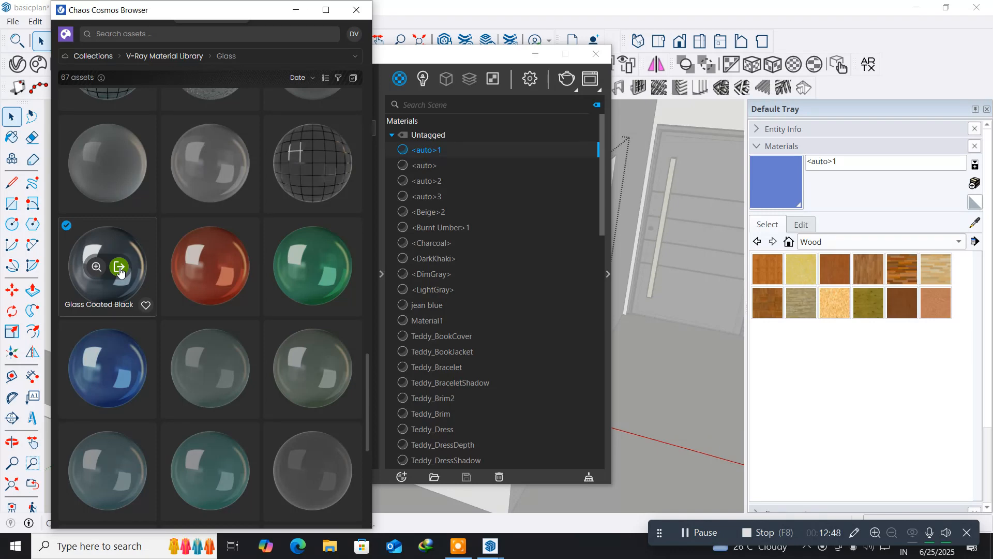
left_click(120, 268)
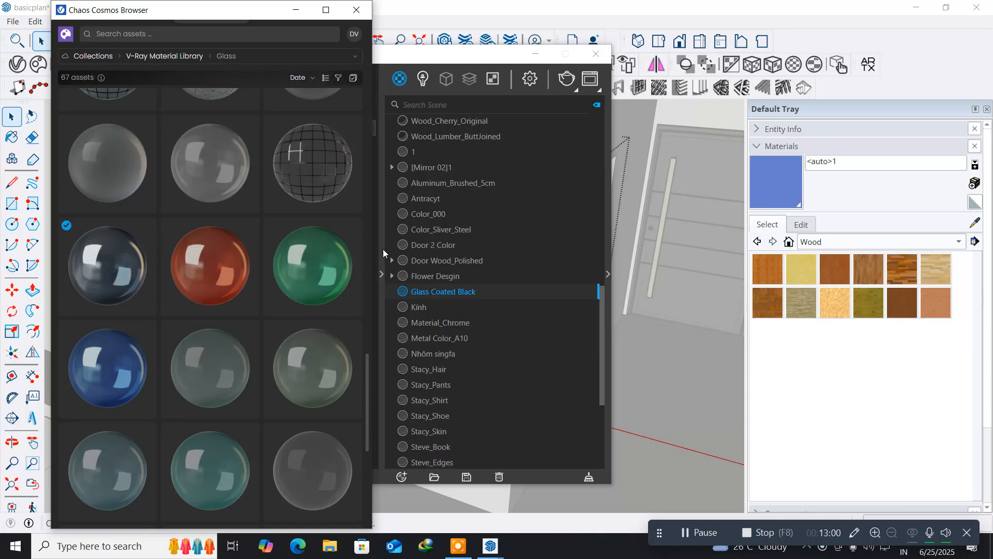
- Close the Chaos Cosmos Browser and the V-Ray Asset Editor to return to the window model
left_click(357, 10)
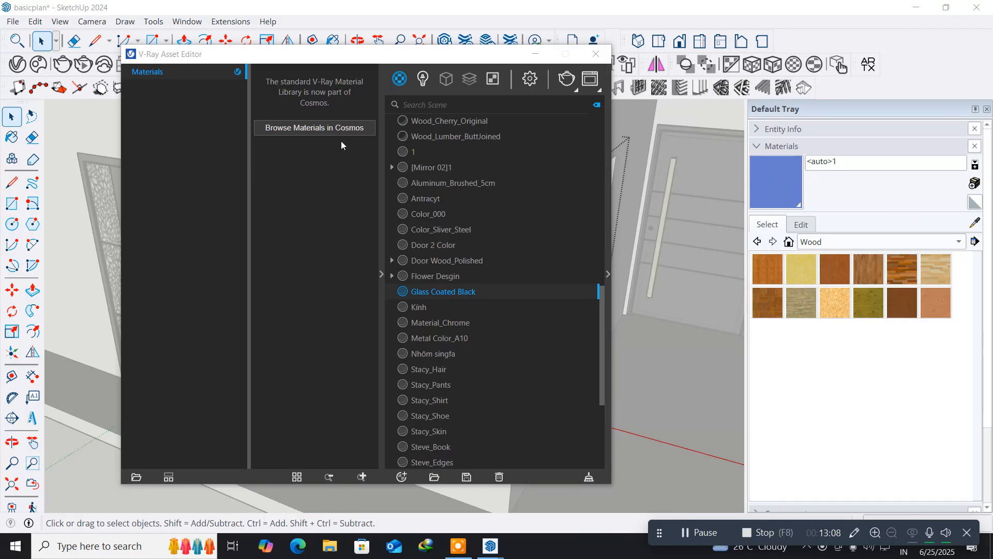
left_click(382, 274)
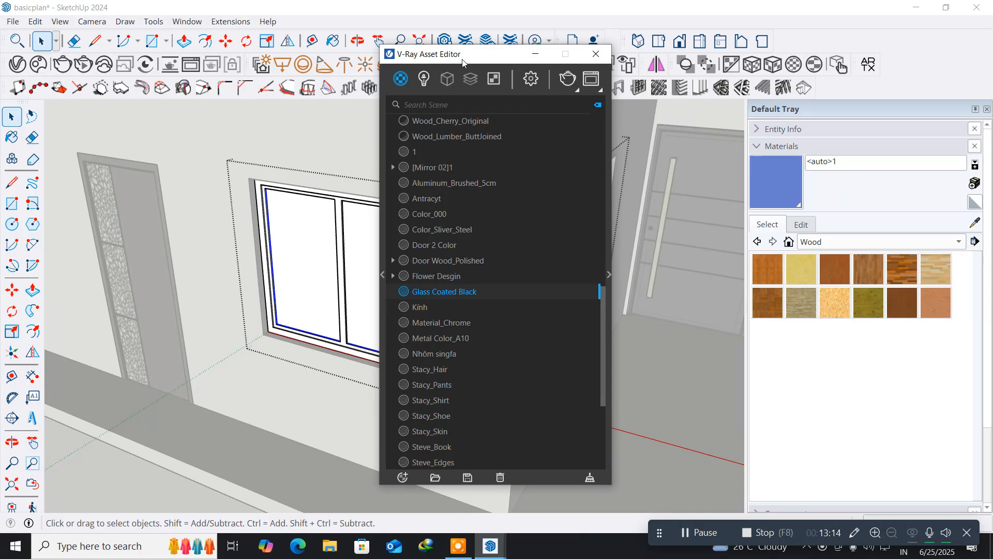
left_click_drag(463, 61, 526, 82)
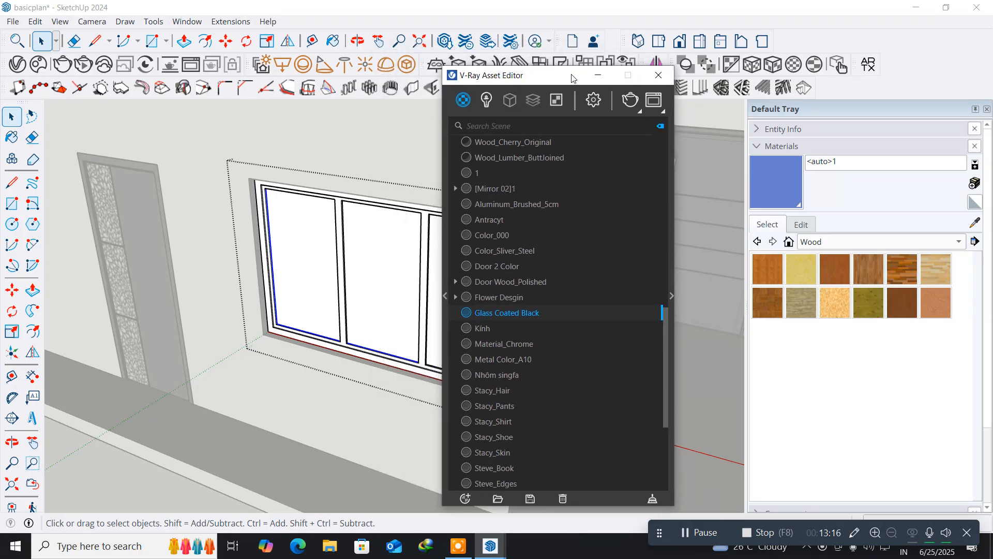
left_click(659, 75)
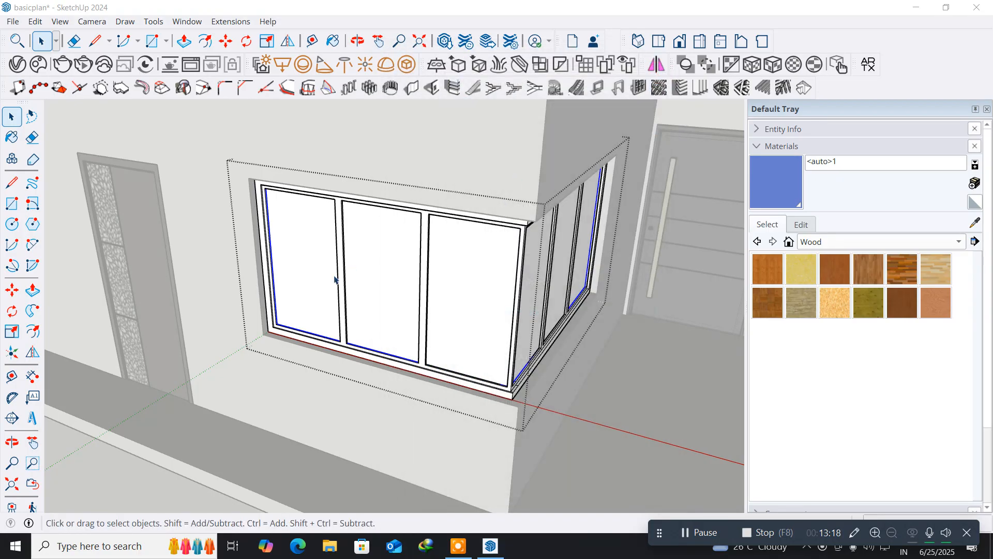
- Paint the grouped window panes on both sides of the corner with the current blue <auto>1 material
left_click(15, 144)
left_click(318, 252)
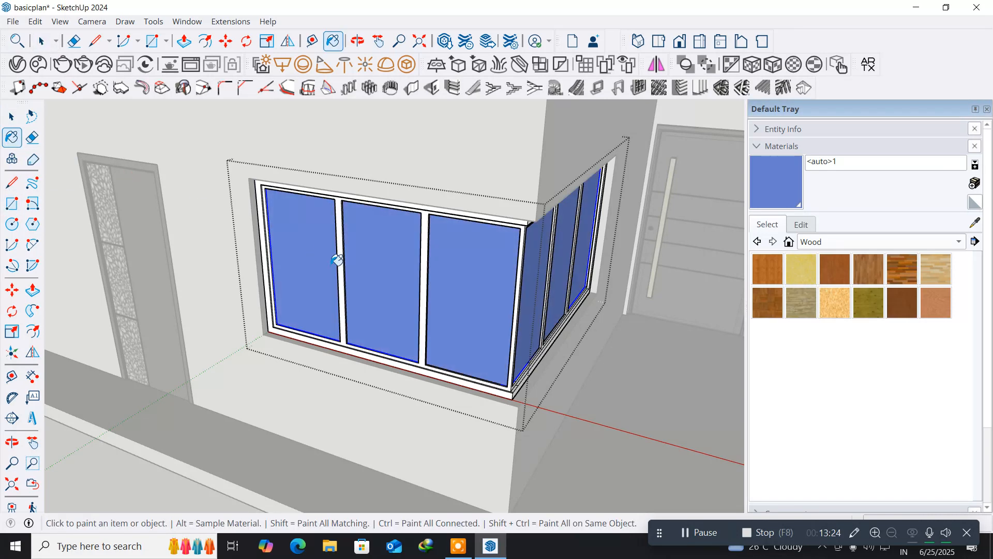
middle_click_drag(580, 311, 187, 315)
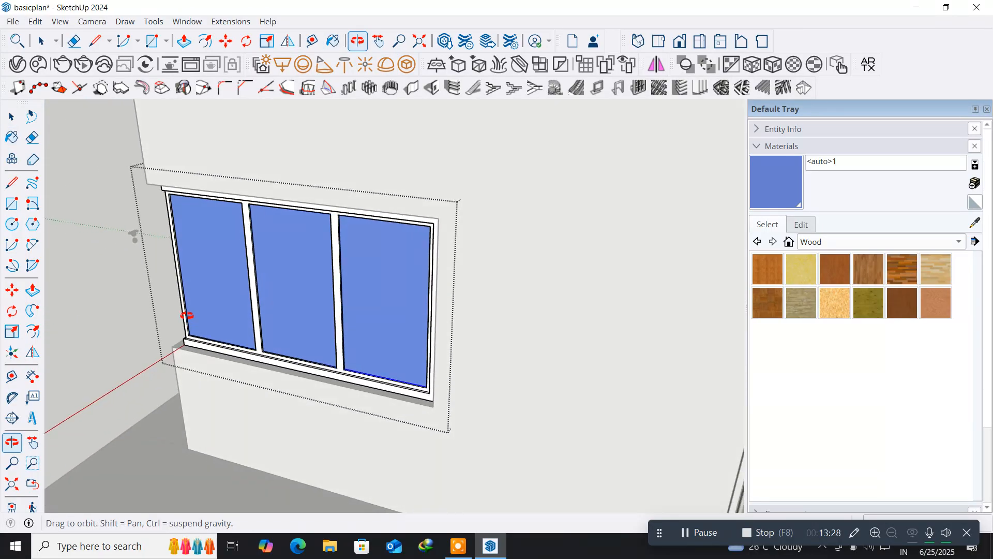
mouse_move(225, 355)
left_mouse_down()
mouse_move(295, 383)
mouse_move(239, 414)
mouse_move(88, 196)
mouse_move(51, 310)
mouse_move(77, 352)
mouse_move(109, 366)
mouse_move(414, 371)
mouse_move(525, 359)
left_mouse_up()
key("b")
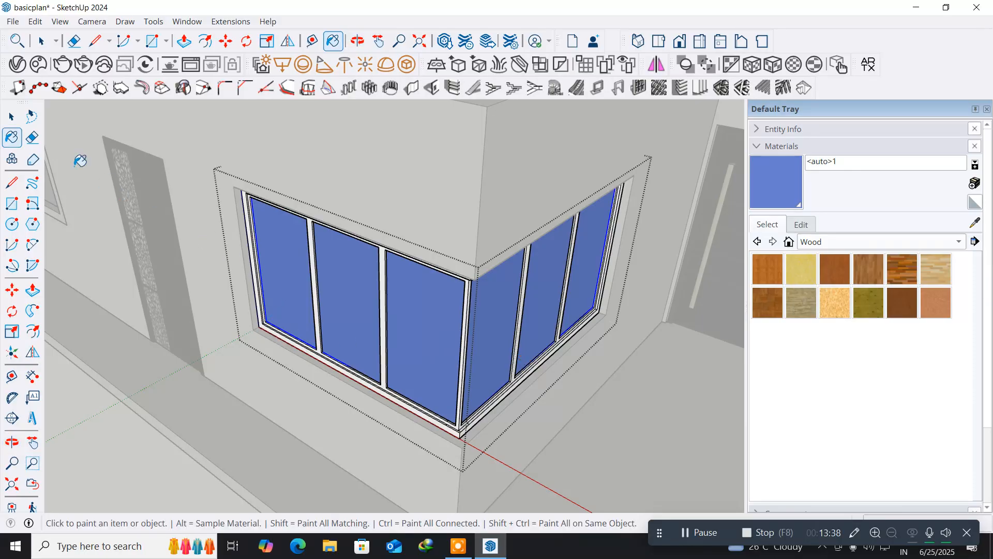
- Open the Glass category of the V-Ray Material Library in the Chaos Cosmos Browser through the V-Ray Asset Editor
left_click(17, 64)
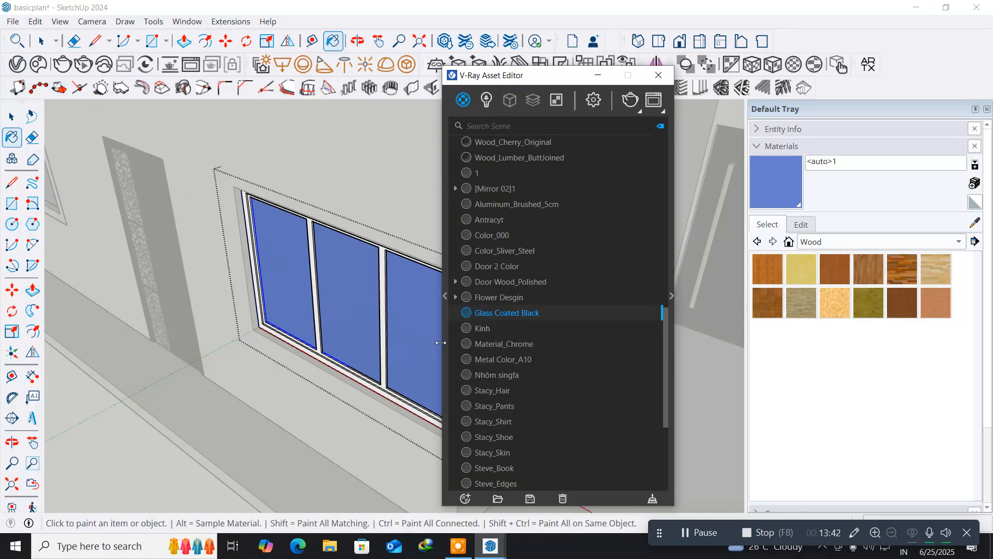
left_click(445, 296)
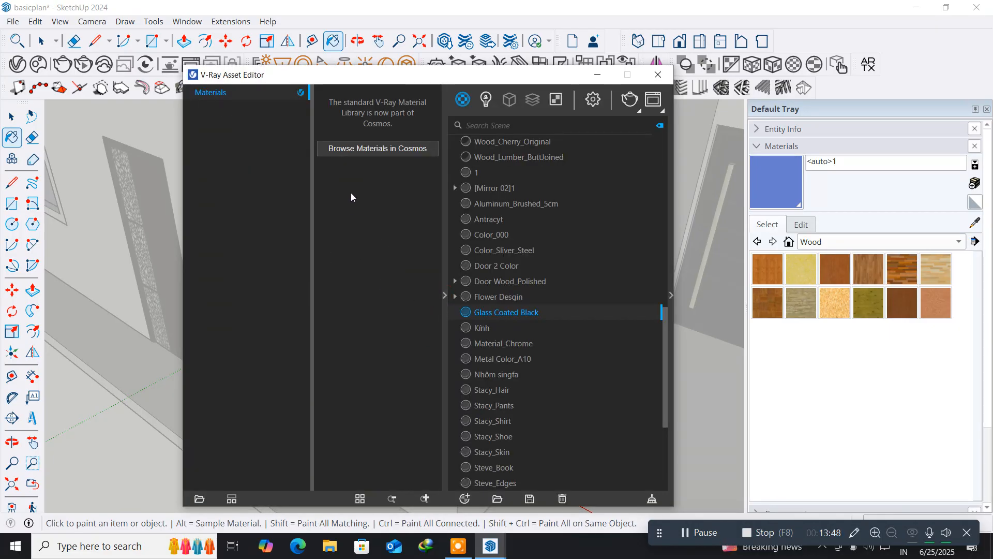
left_click(354, 150)
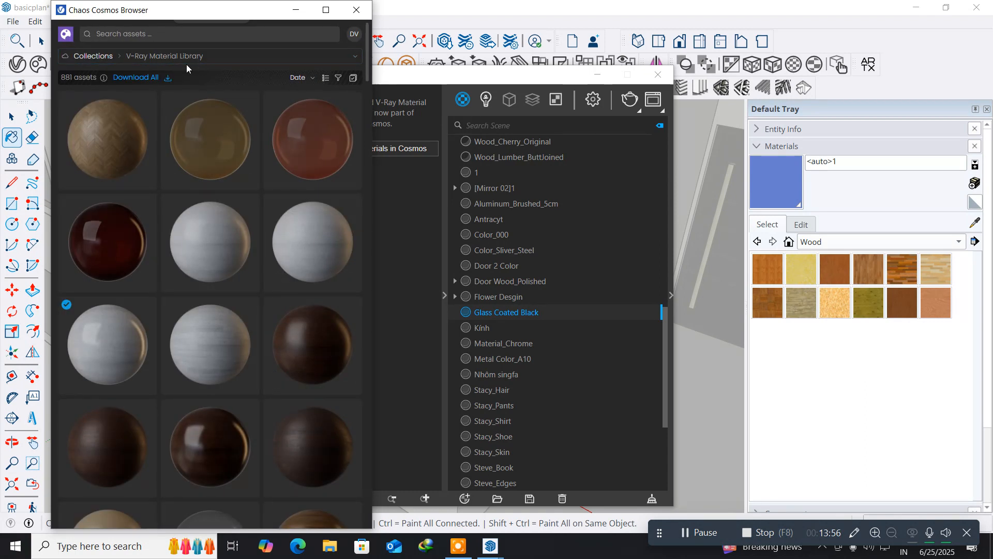
left_click(209, 62)
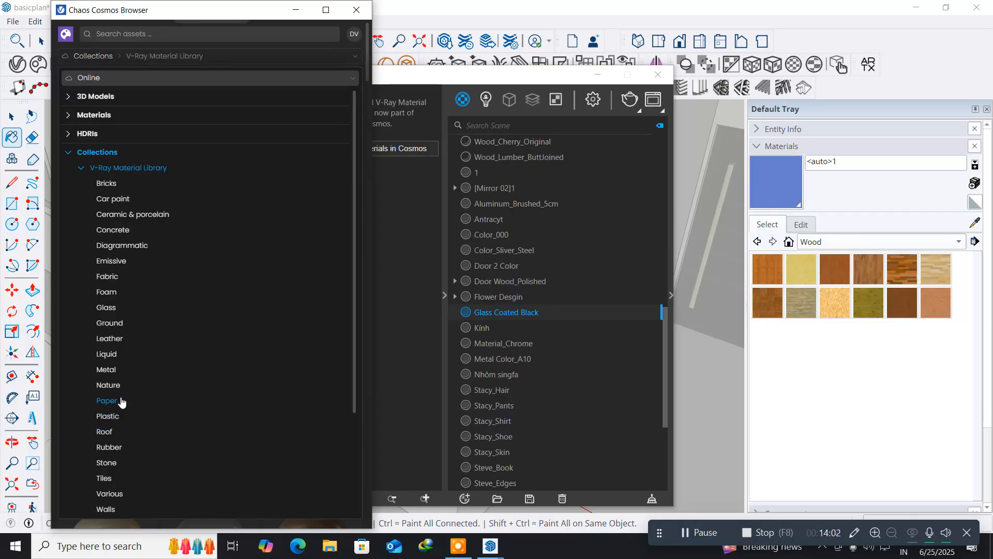
left_click(119, 309)
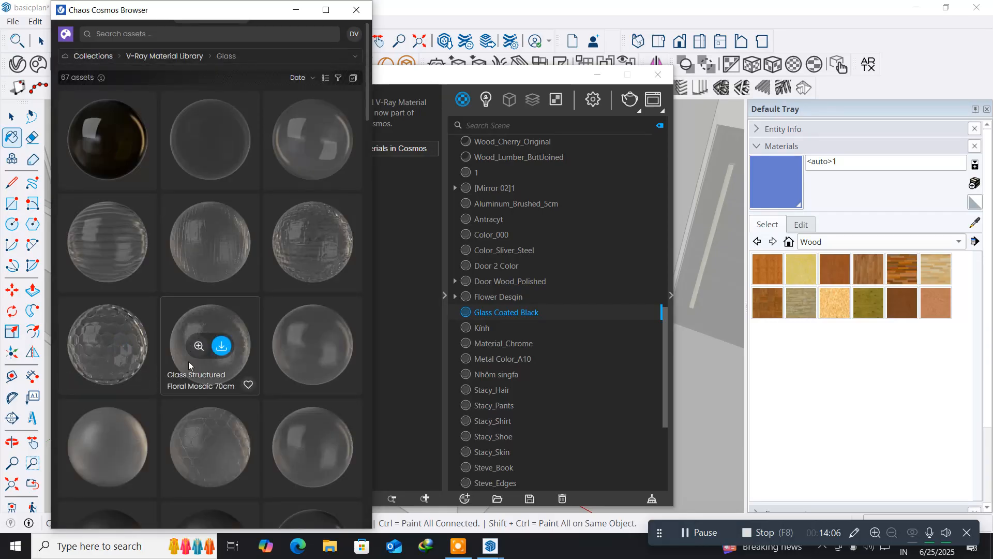
- Download the Glass Coated Blue material, import it into the scene and close the Chaos Cosmos Browser
scroll(188, 361, "down", 10)
scroll(188, 361, "down", 2)
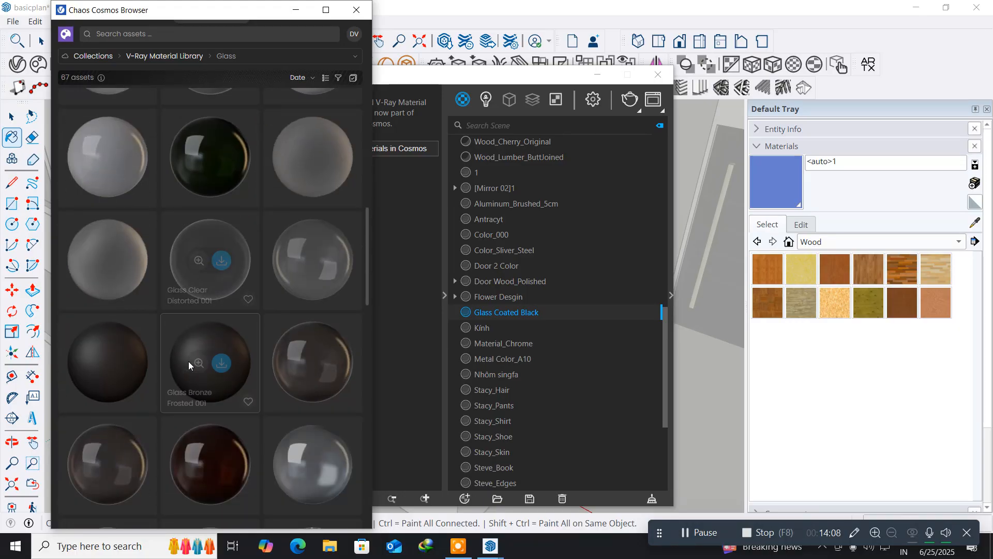
scroll(189, 361, "down", 3)
scroll(189, 361, "down", 5)
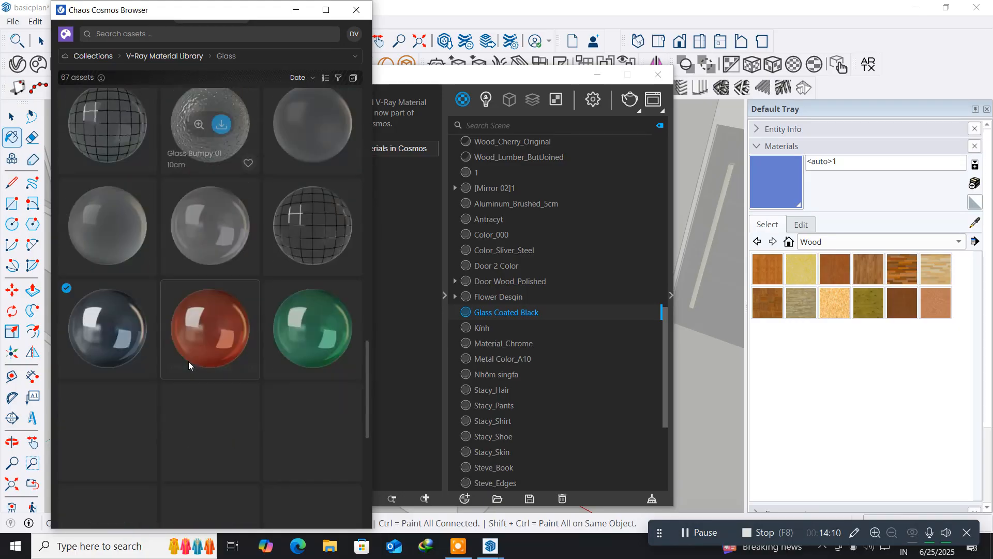
scroll(188, 361, "down", 2)
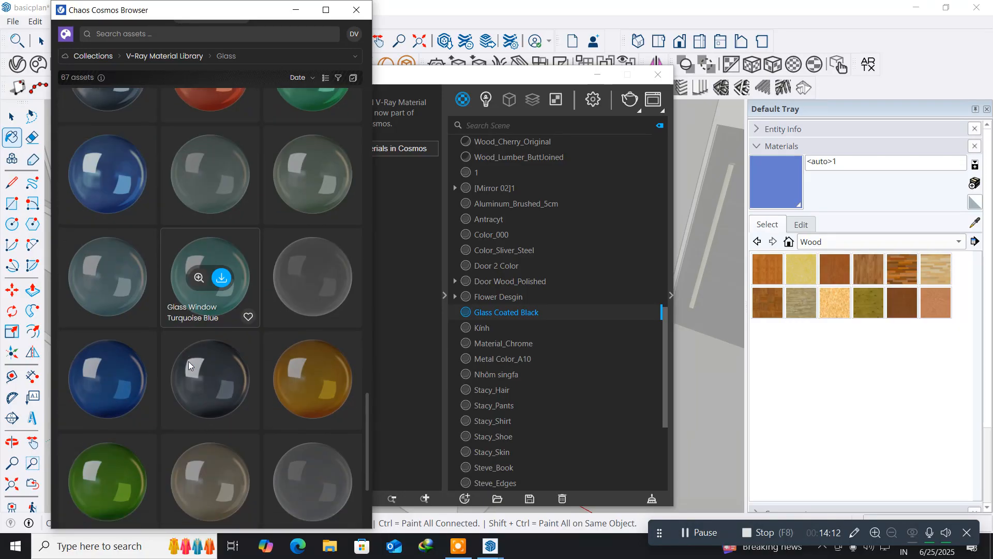
mouse_move(95, 186)
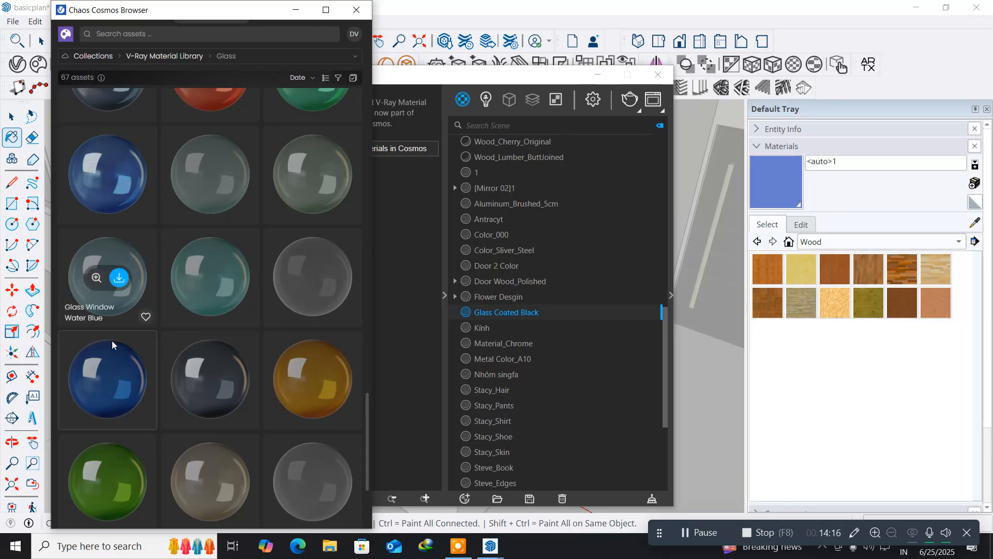
mouse_move(106, 378)
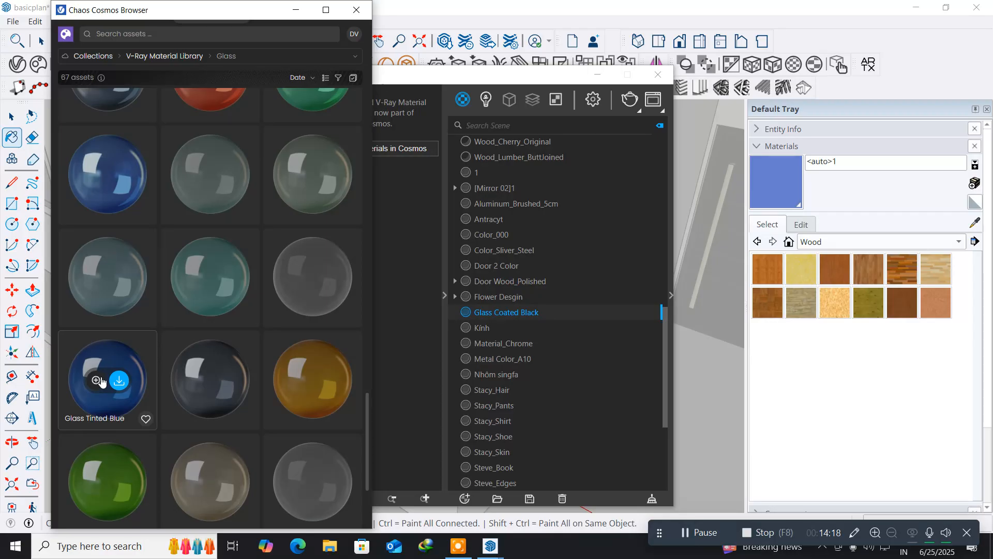
scroll(118, 326, "up", 3)
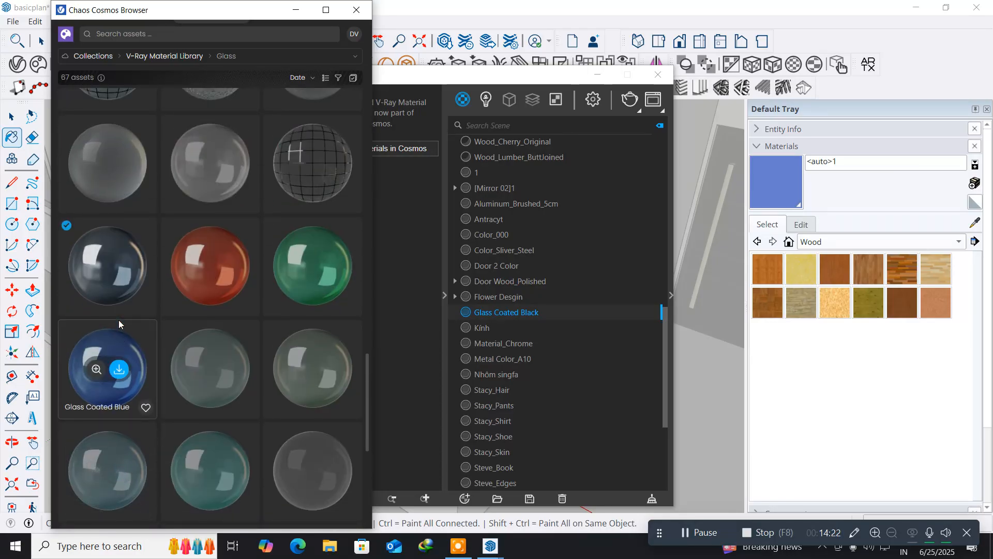
scroll(119, 320, "down", 5)
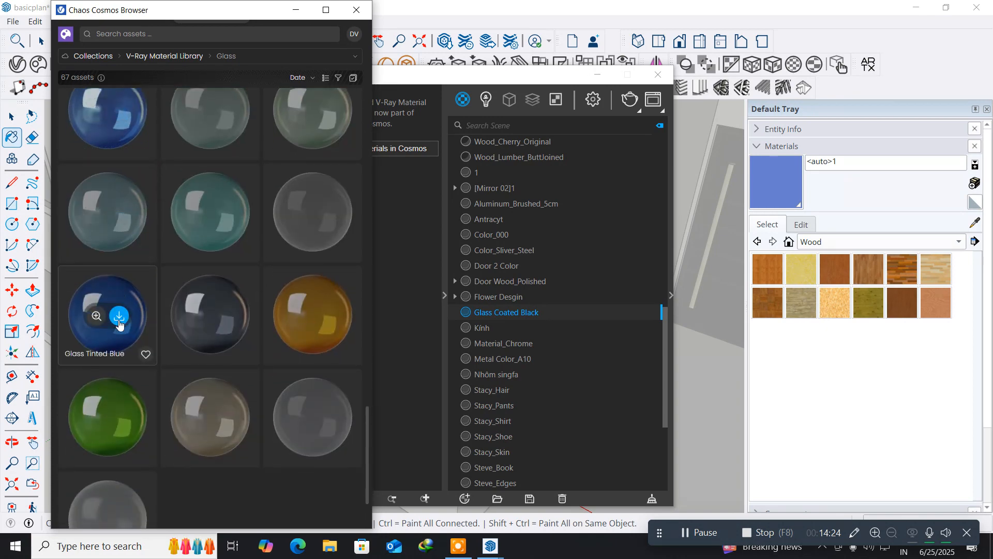
scroll(119, 323, "up", 4)
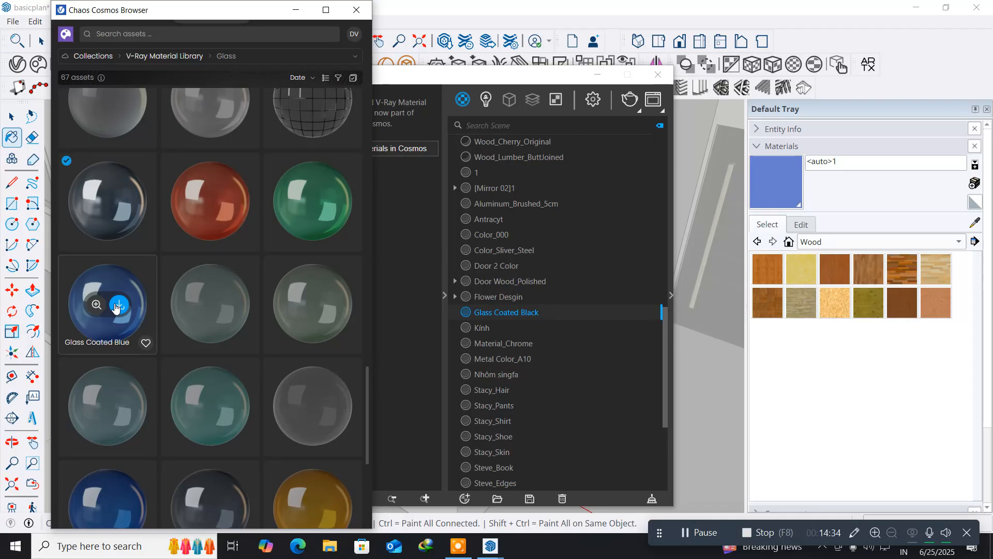
scroll(115, 306, "down", 1)
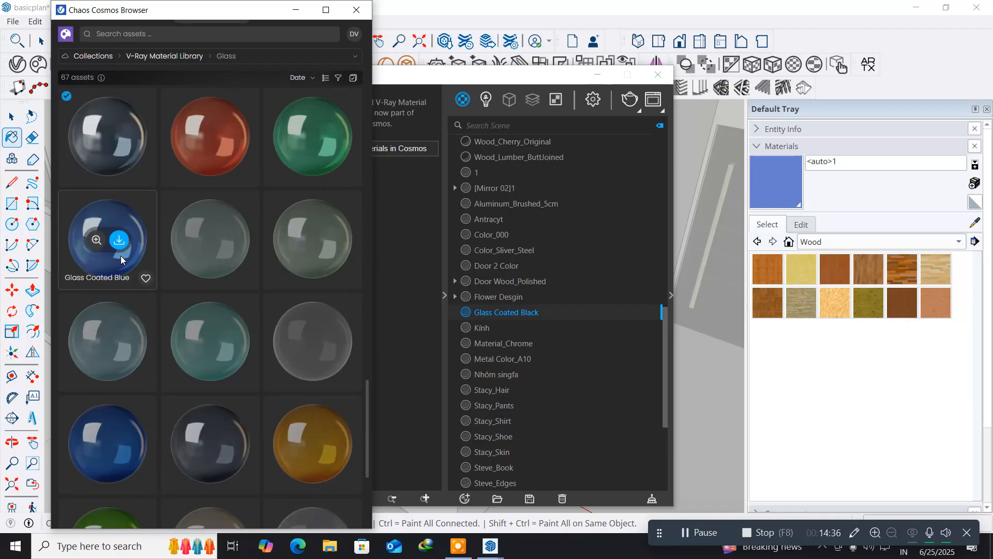
left_click(120, 240)
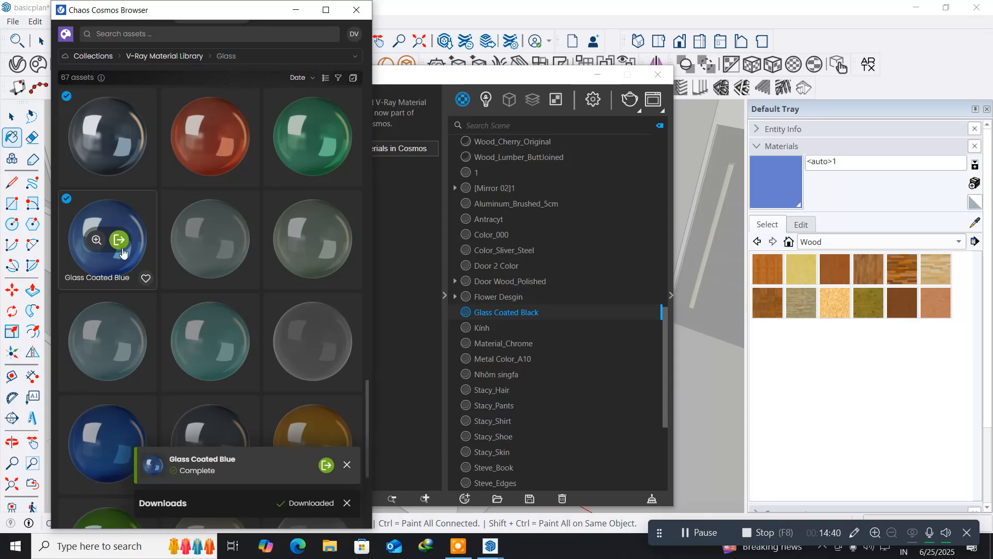
left_click(121, 247)
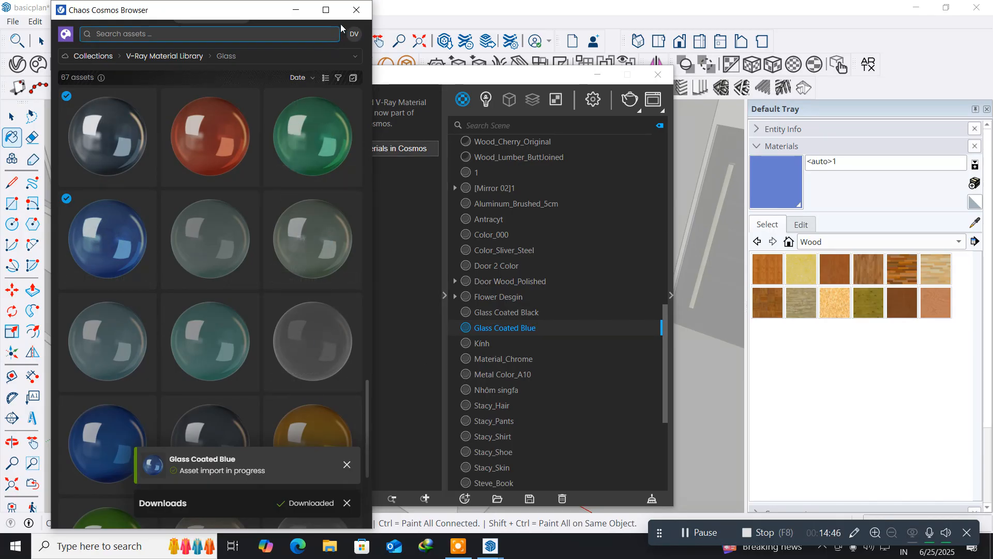
left_click(356, 11)
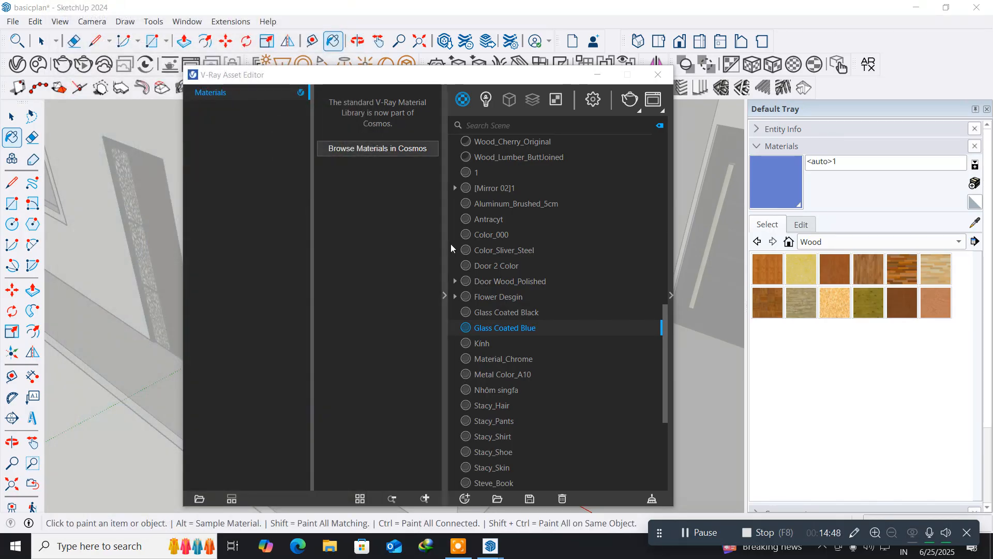
- Paint the grouped window panes with the Glass Coated Blue material and close the V-Ray Asset Editor
left_click(490, 312)
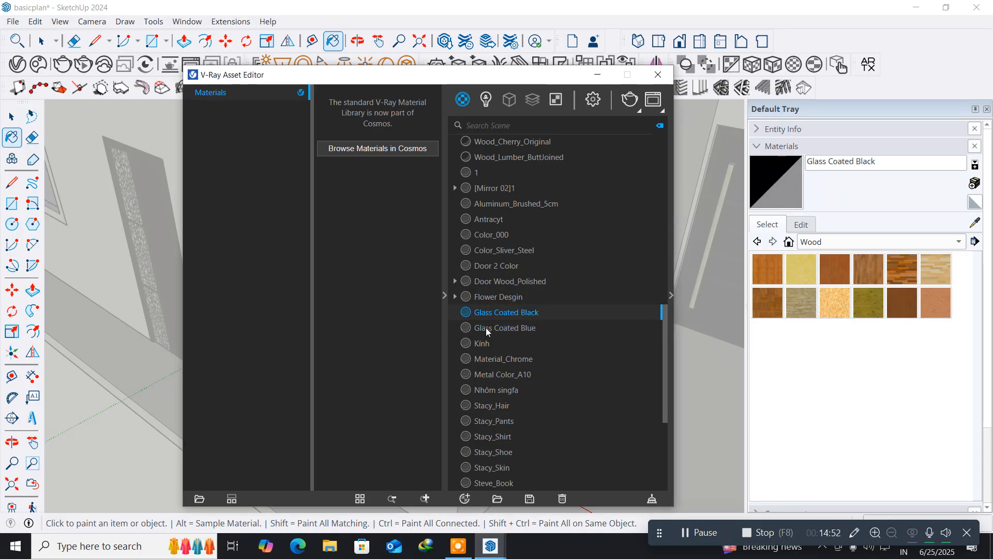
left_click(487, 329)
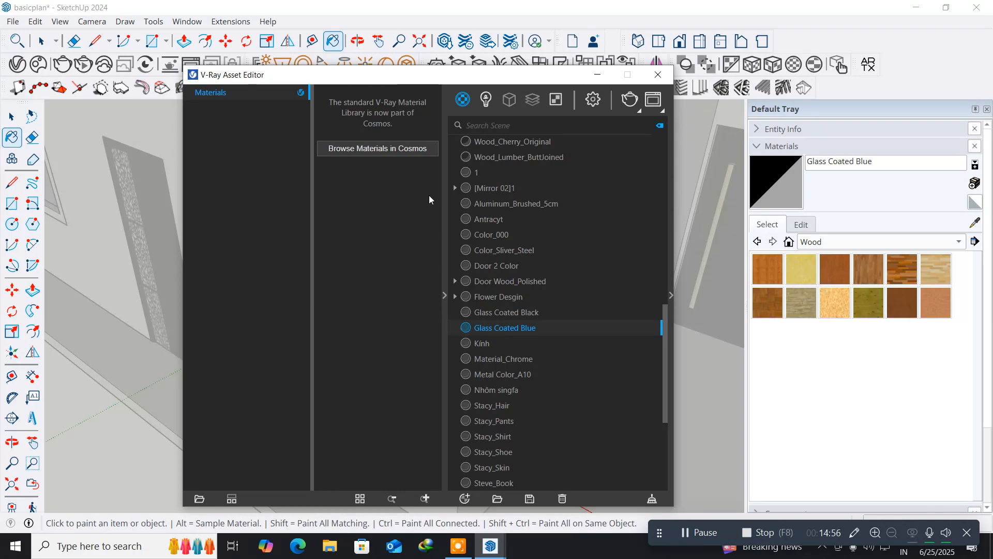
left_click(443, 294)
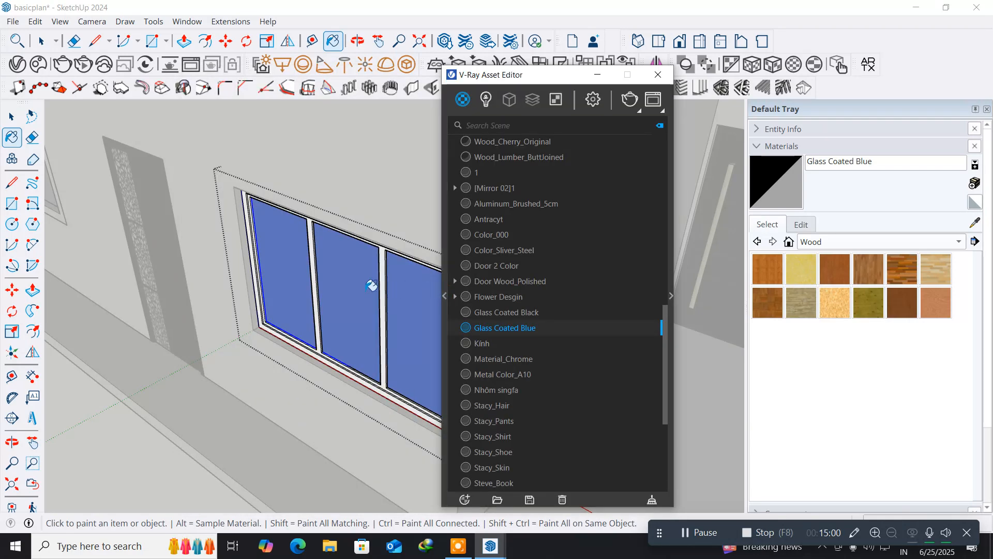
left_click(295, 270)
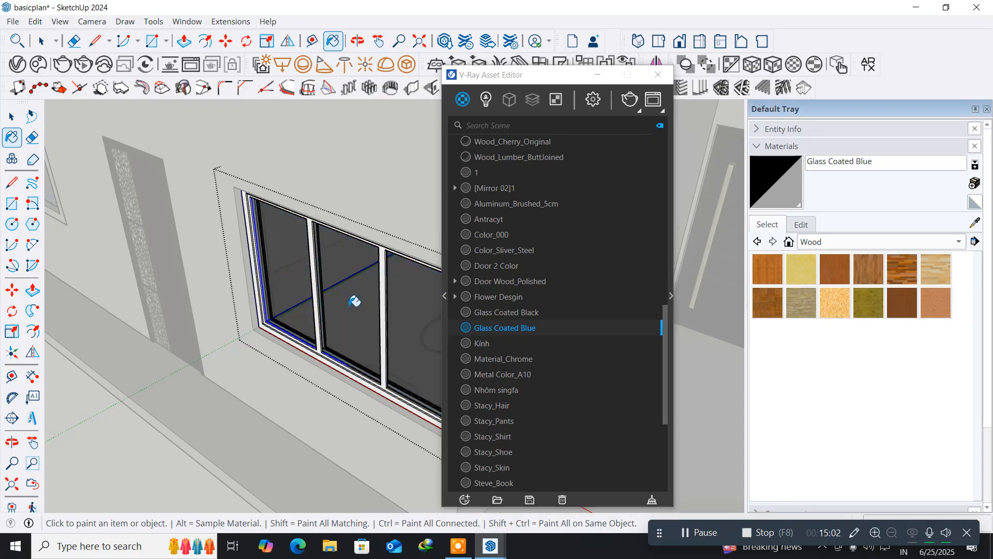
left_click(657, 75)
mouse_move(440, 407)
middle_mouse_down()
mouse_move(223, 359)
mouse_move(126, 326)
mouse_move(102, 302)
mouse_move(193, 337)
mouse_move(421, 354)
mouse_move(427, 345)
middle_mouse_up()
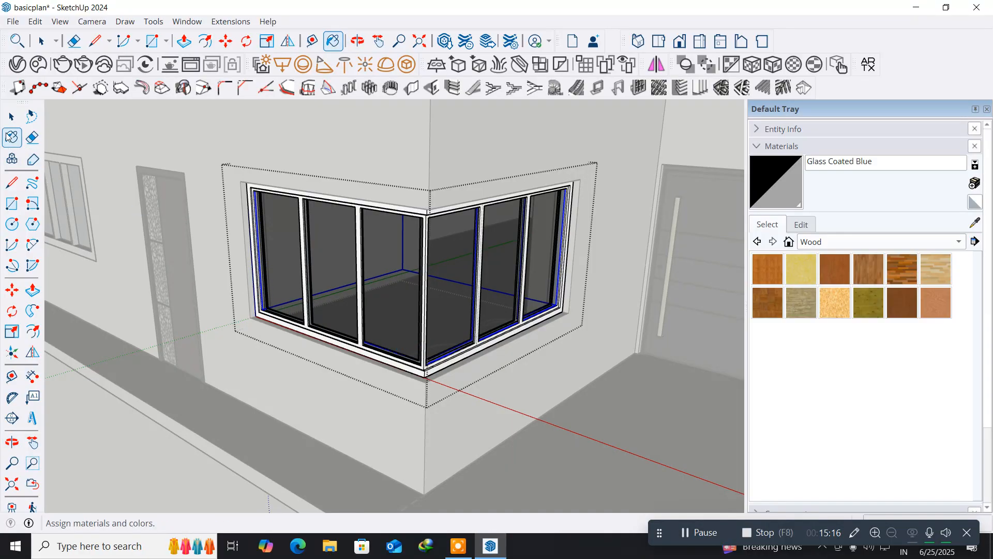
- Select the outer face of the window frame, then leave the window group by closing it
left_click(12, 116)
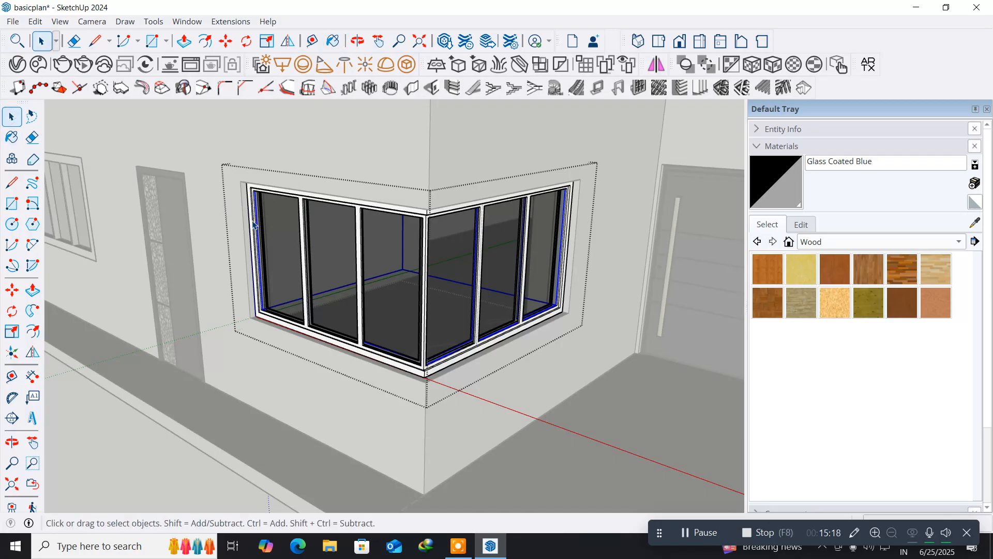
scroll(253, 224, "up", 5)
mouse_move(252, 224)
middle_mouse_down()
mouse_move(269, 229)
mouse_move(288, 266)
mouse_move(246, 224)
middle_mouse_up()
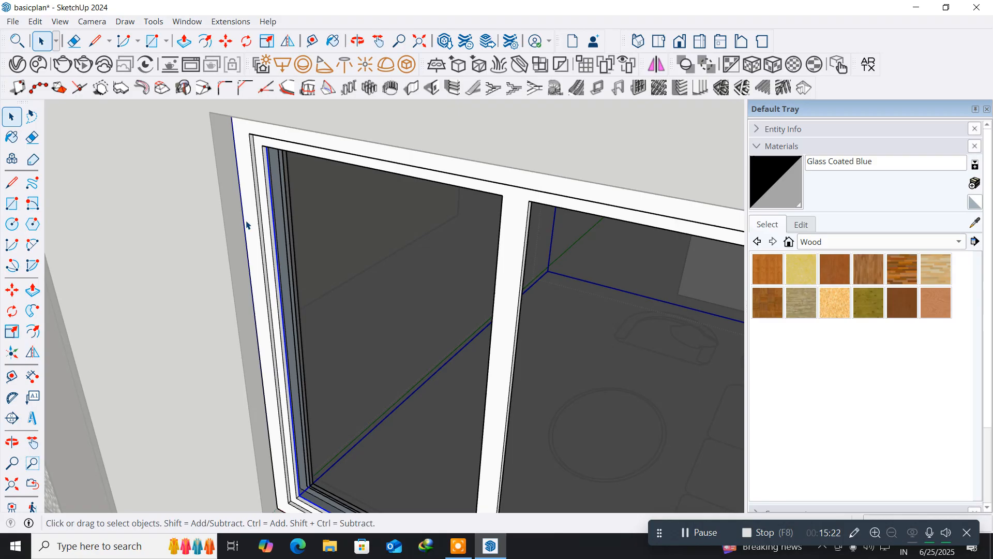
left_click(247, 180)
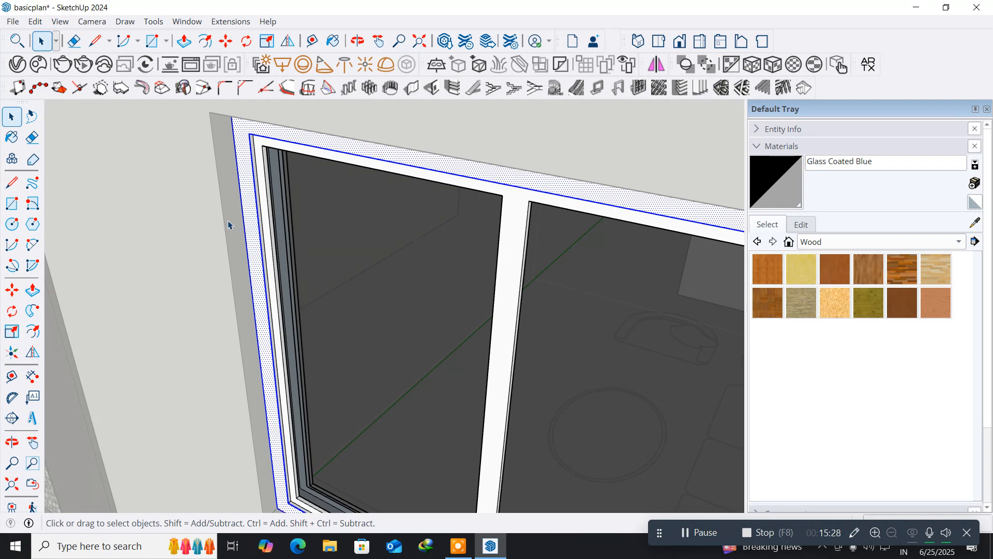
right_click(149, 220)
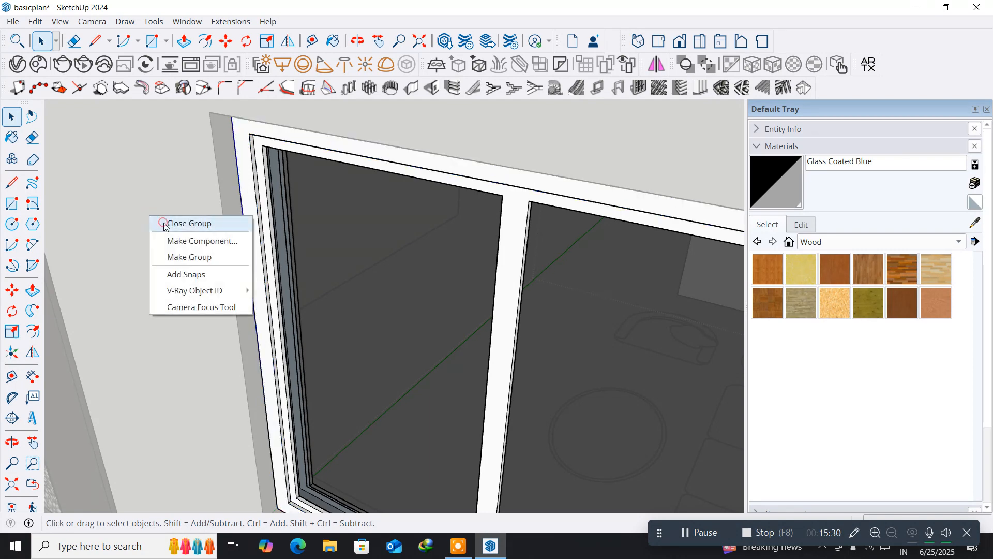
left_click(165, 226)
left_click(246, 174)
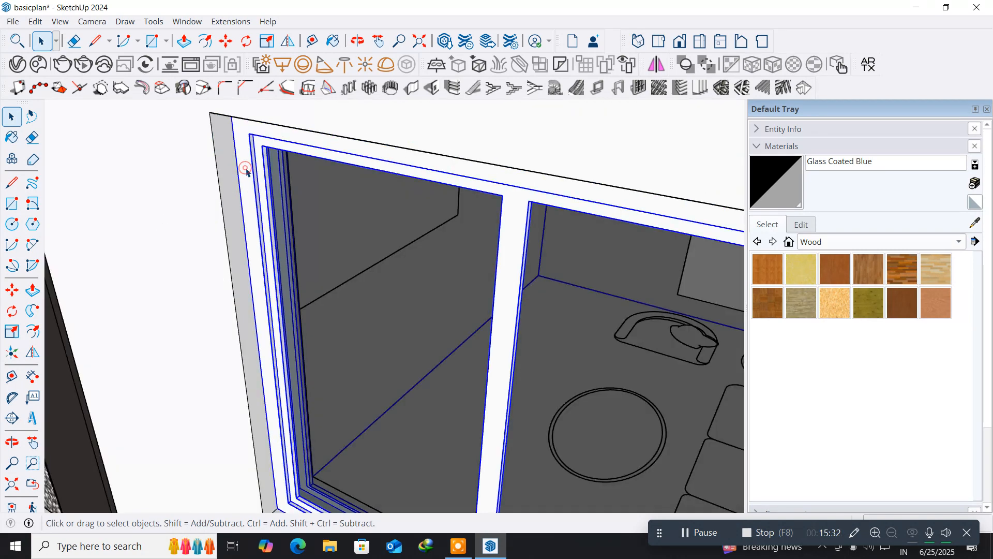
scroll(385, 273, "down", 4)
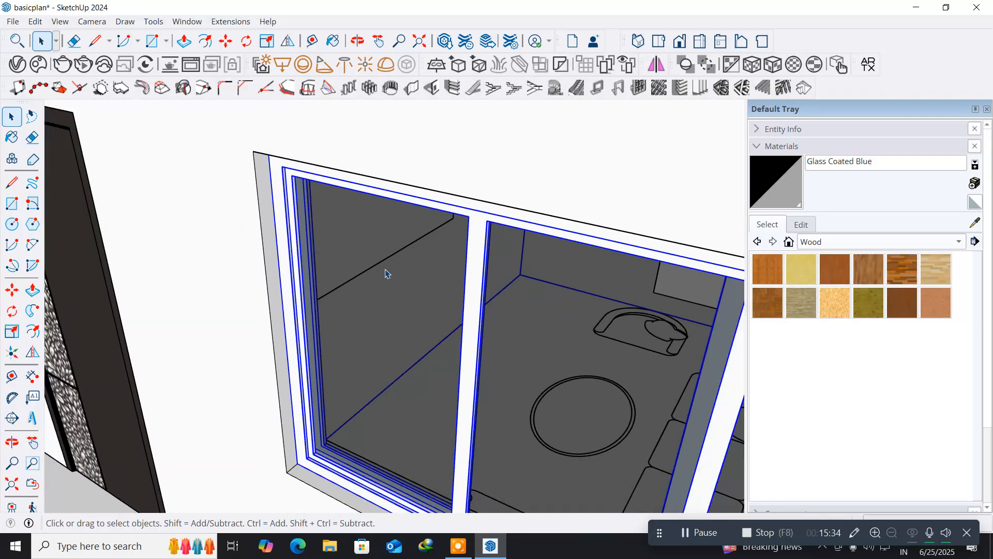
scroll(365, 281, "up", 1)
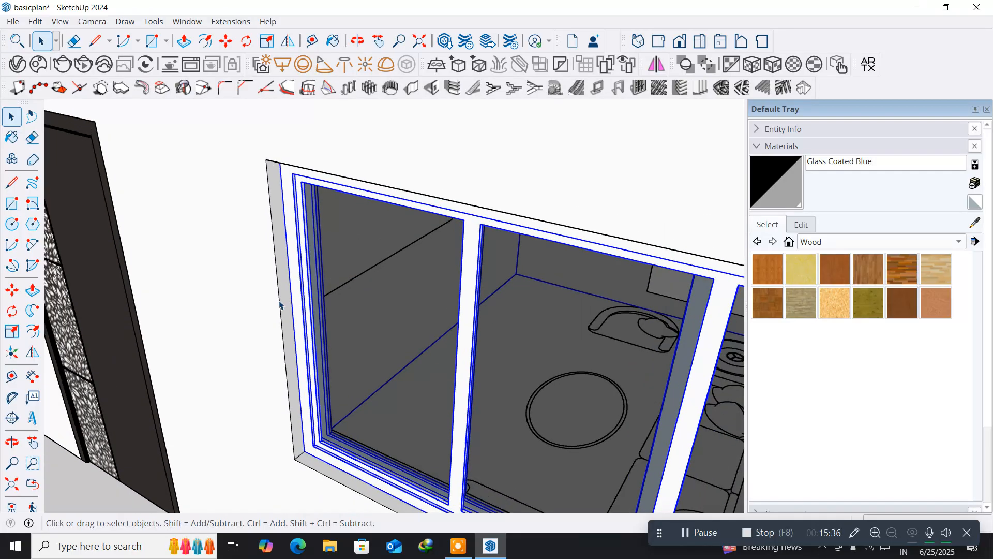
scroll(315, 266, "up", 3)
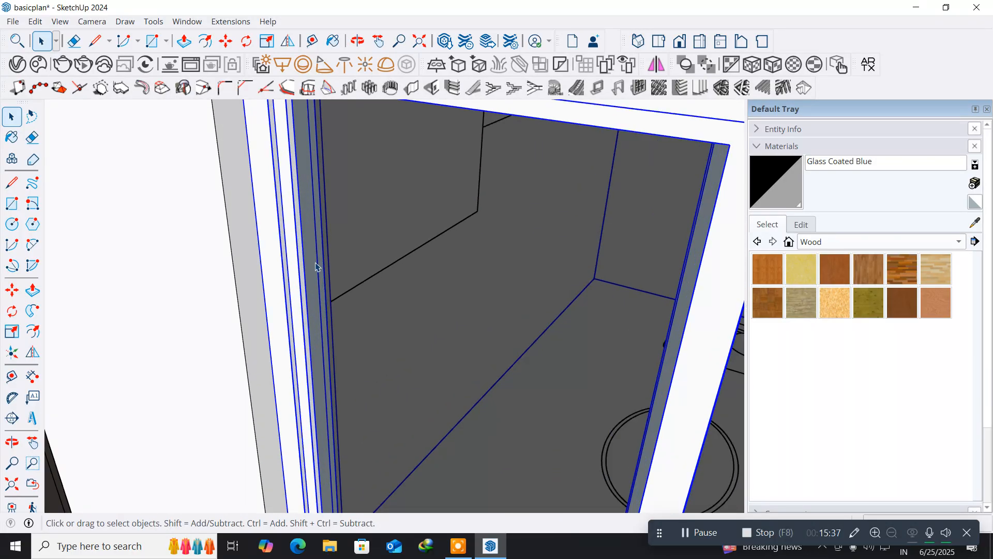
left_click(269, 248)
triple_click(269, 248)
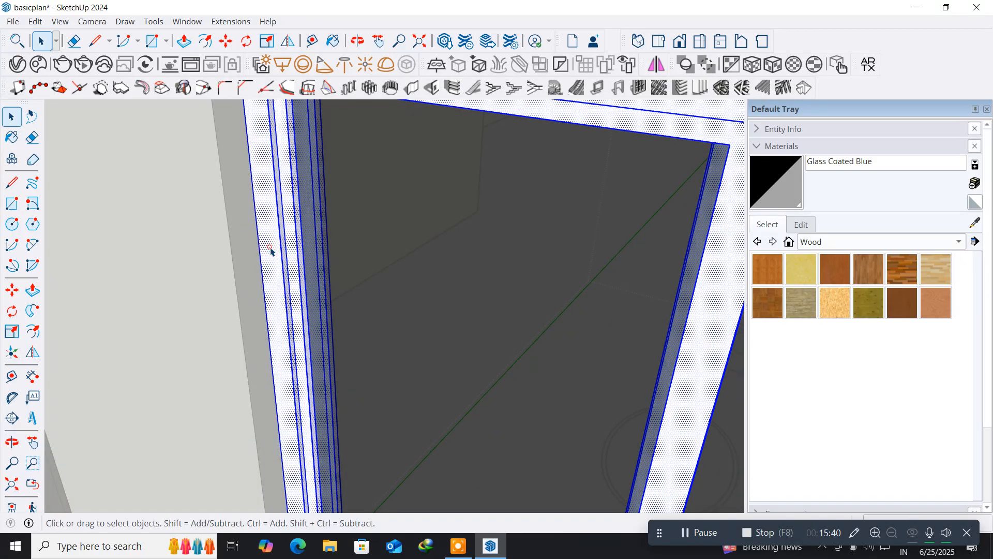
scroll(271, 252, "down", 5)
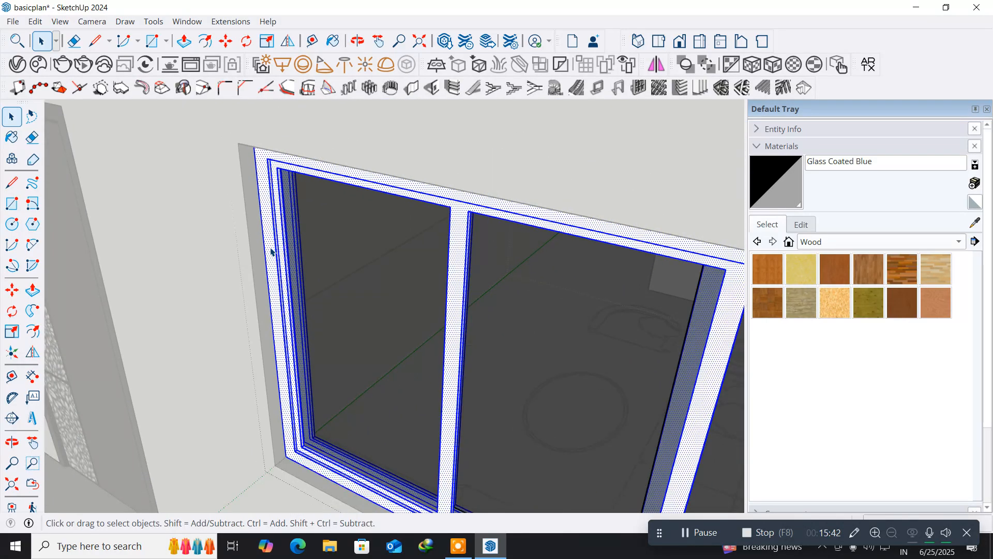
middle_click_drag(271, 252, 288, 237)
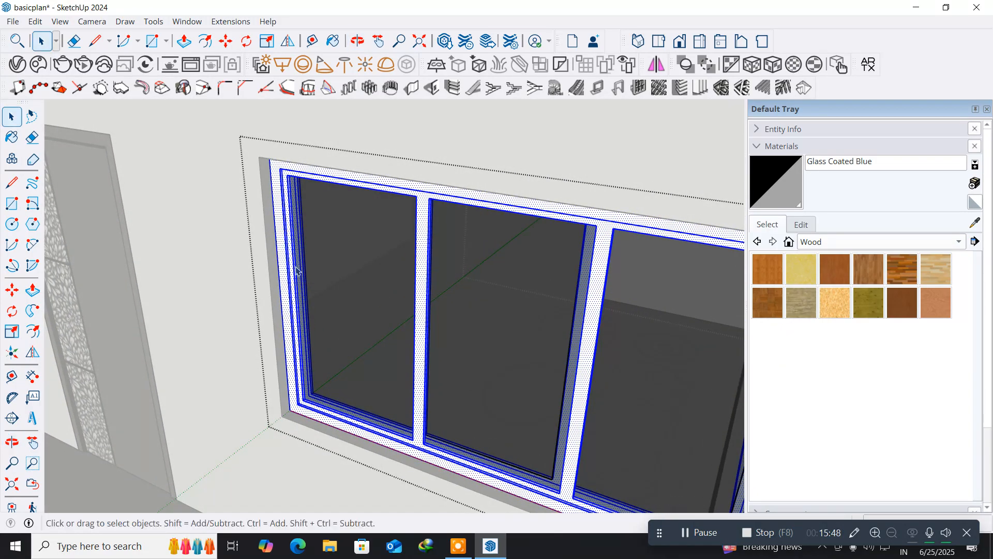
scroll(295, 294, "up", 5)
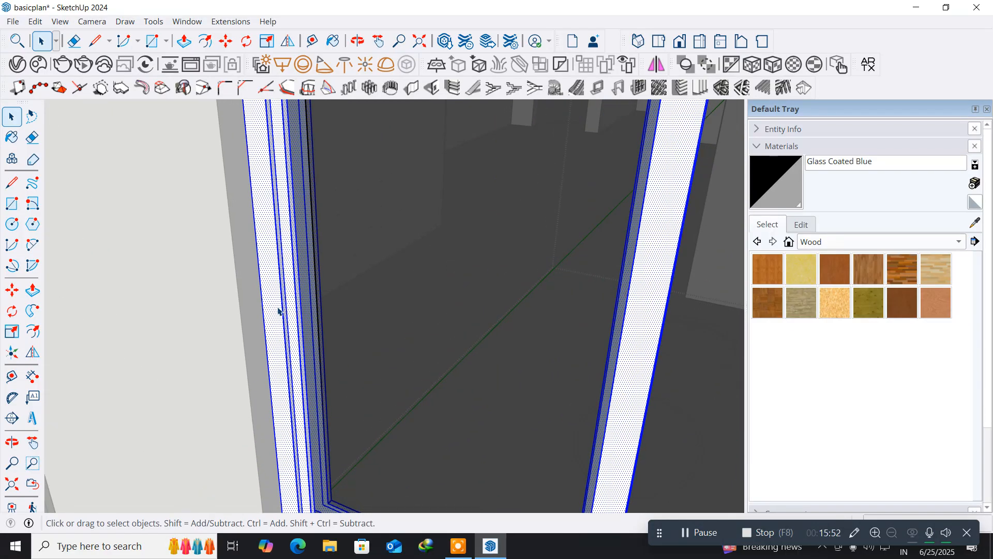
left_click(213, 324)
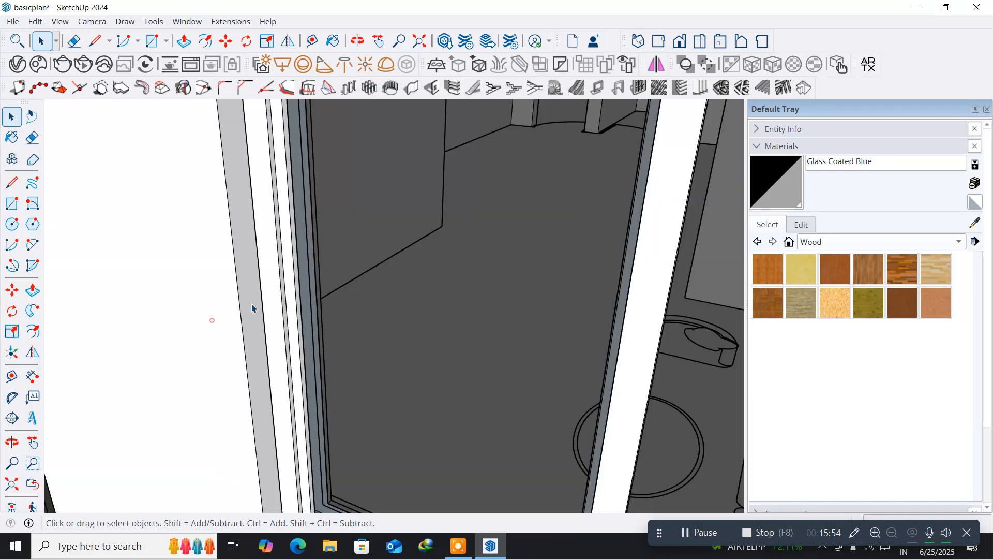
- Open the window group, make all the connected frame geometry a group of its own, and select that frame group
triple_click(271, 283)
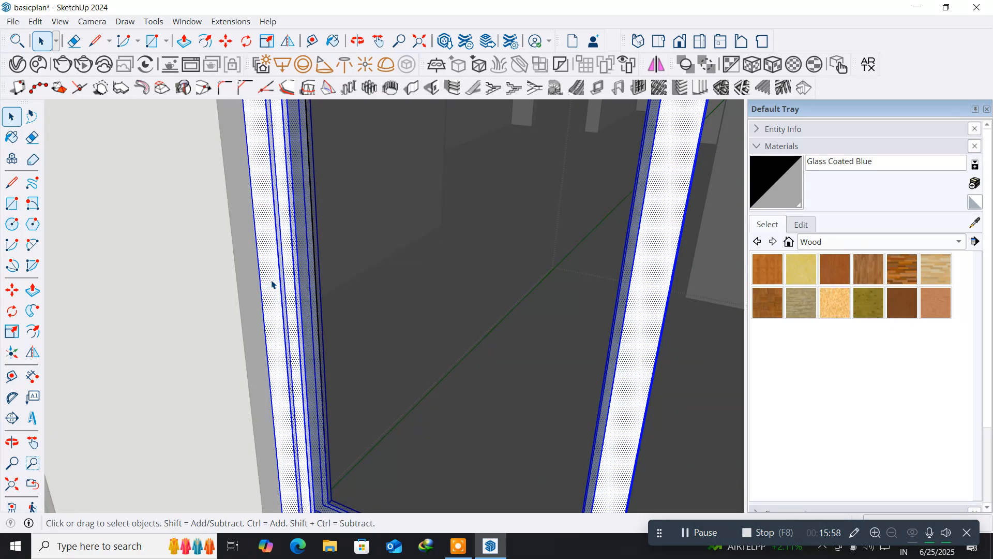
right_click(272, 284)
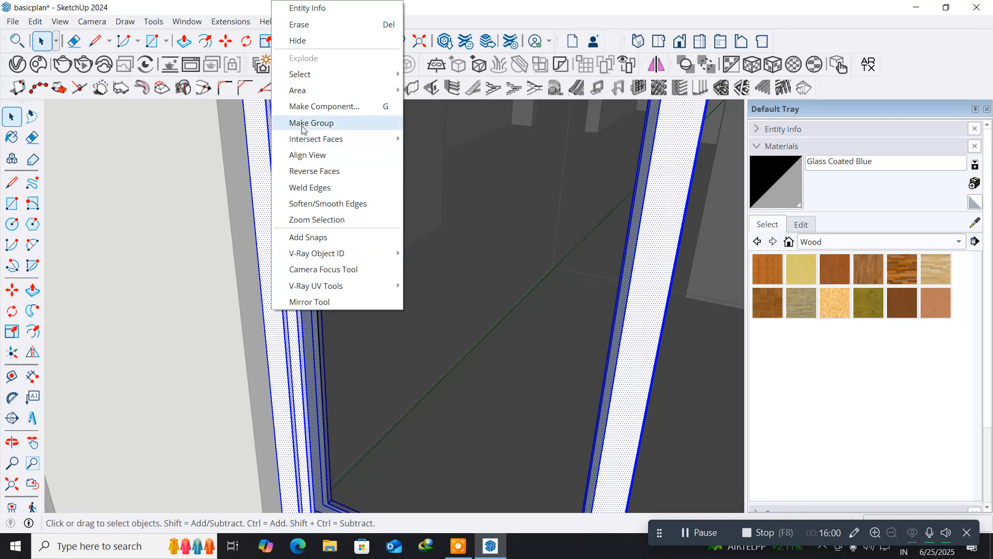
left_click(302, 125)
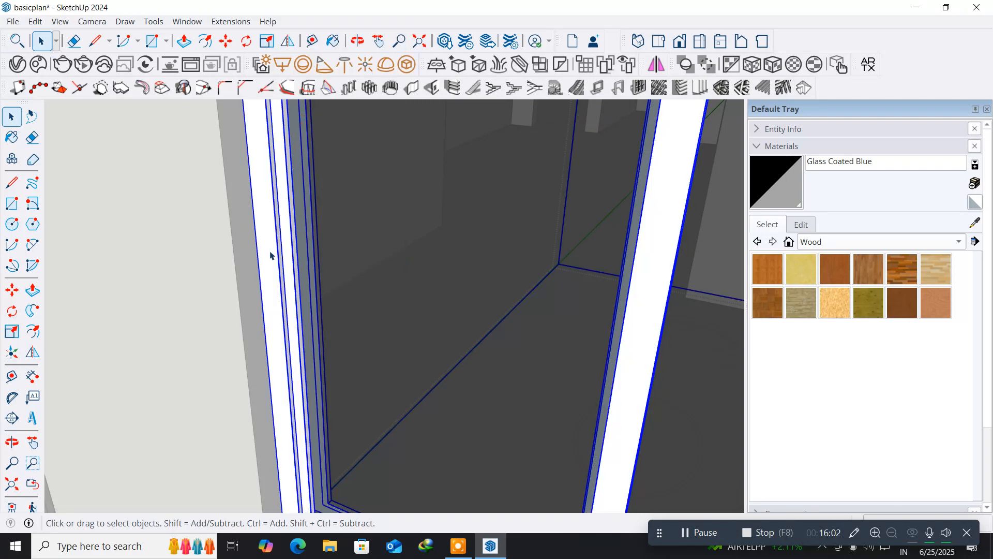
left_click(422, 267)
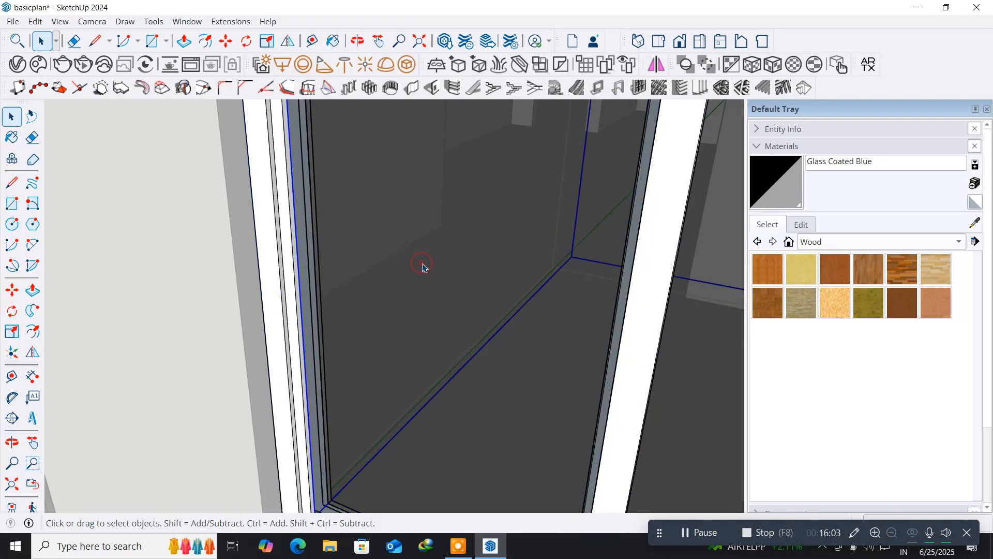
left_click(277, 274)
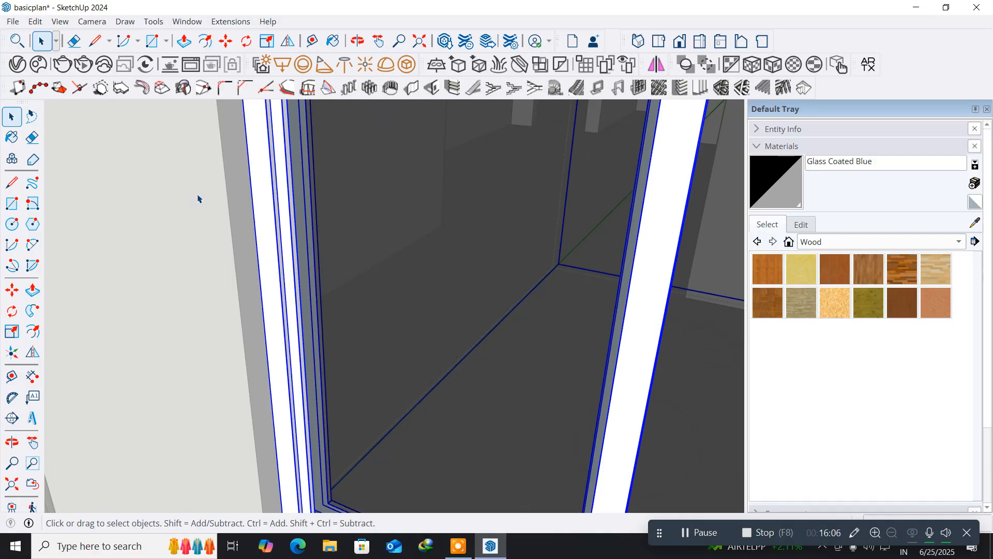
- Open the Wood category of the V-Ray Material Library in the Chaos Cosmos Browser through the V-Ray Asset Editor
left_click(18, 64)
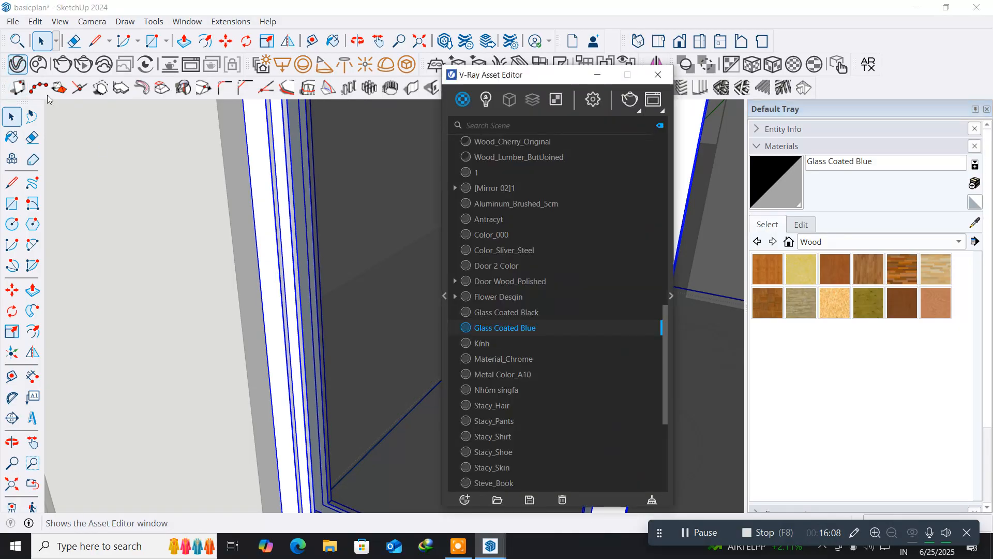
left_click(444, 297)
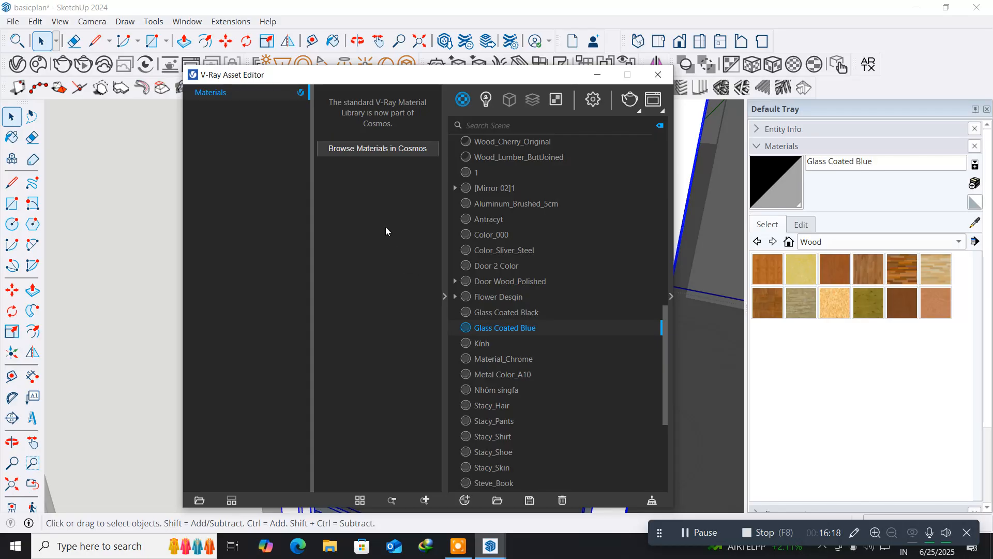
left_click(388, 152)
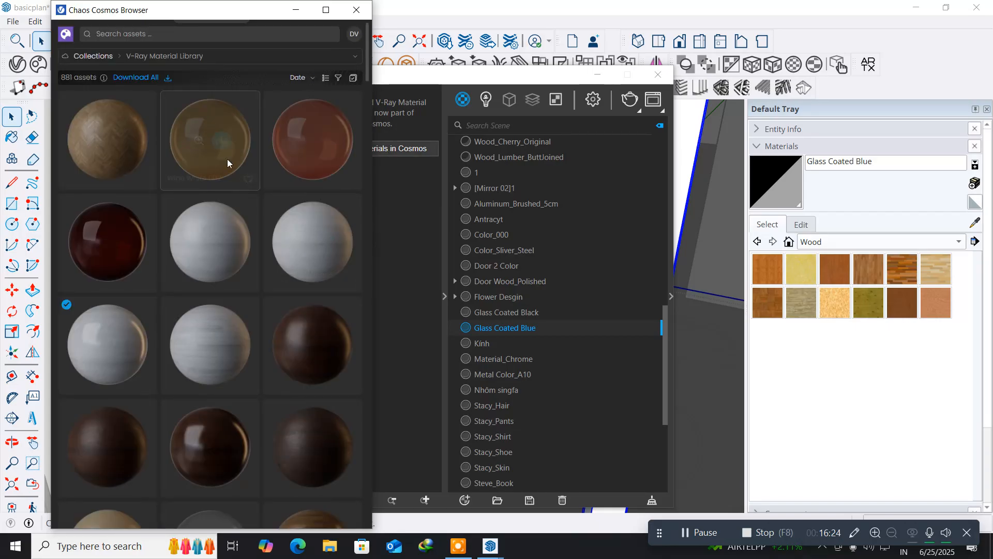
left_click(268, 60)
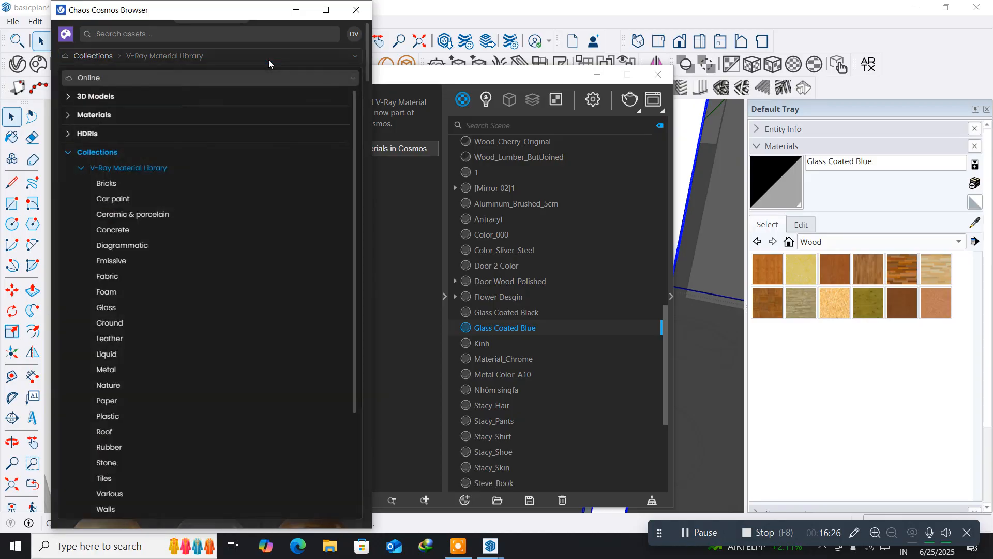
scroll(191, 378, "down", 5)
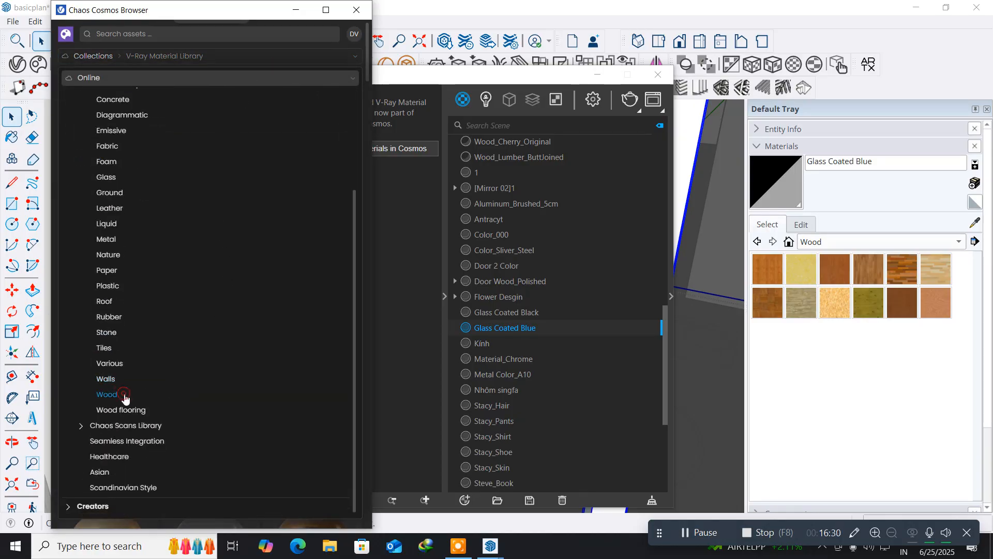
left_click(124, 395)
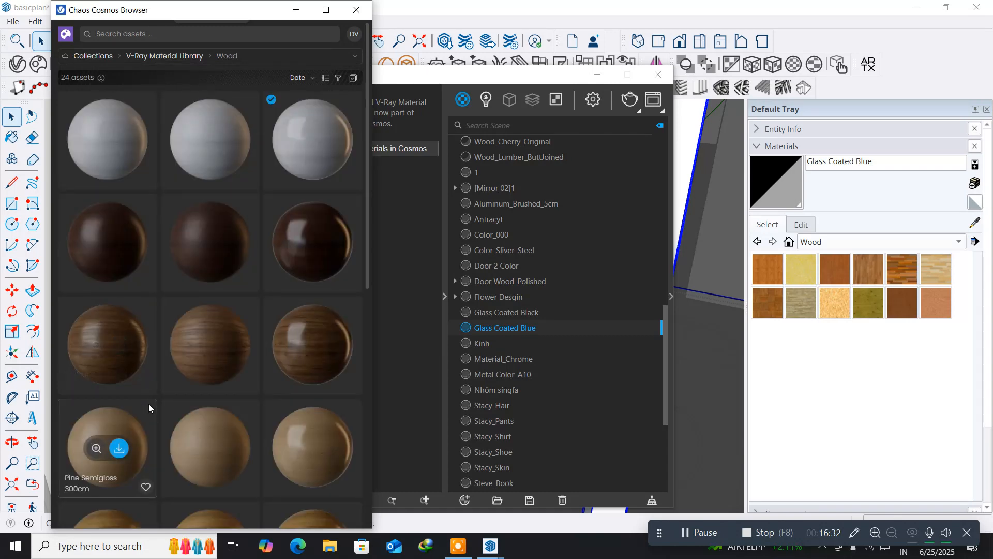
- Find the Cherry Highgloss 300cm material among the wood assets, download it and import it into the scene
scroll(228, 389, "down", 5)
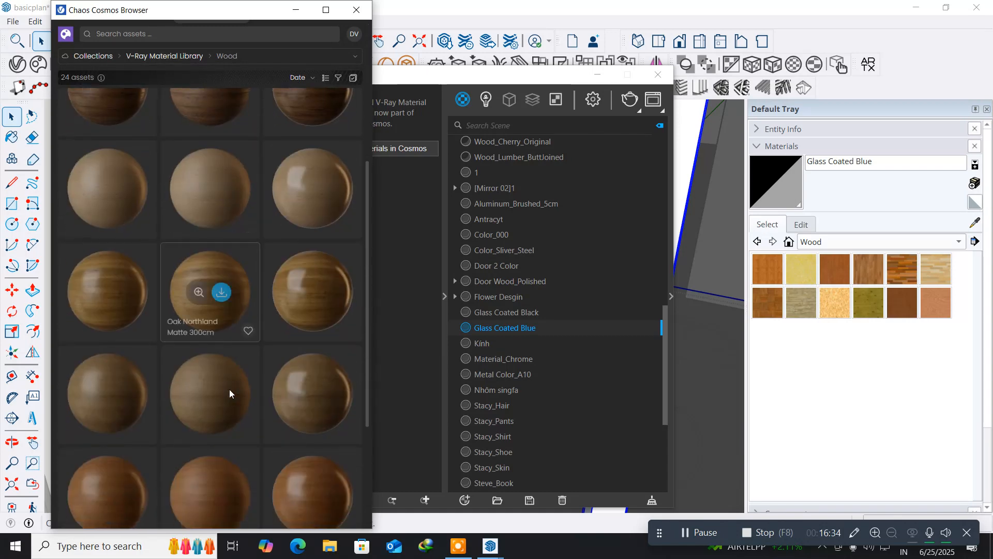
scroll(229, 393, "down", 2)
scroll(229, 393, "down", 2)
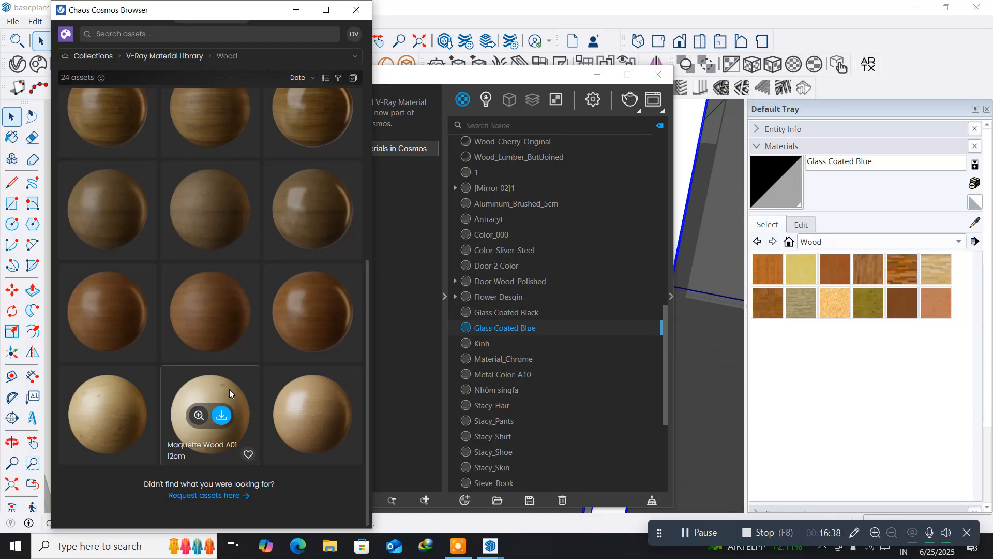
scroll(237, 366, "up", 8)
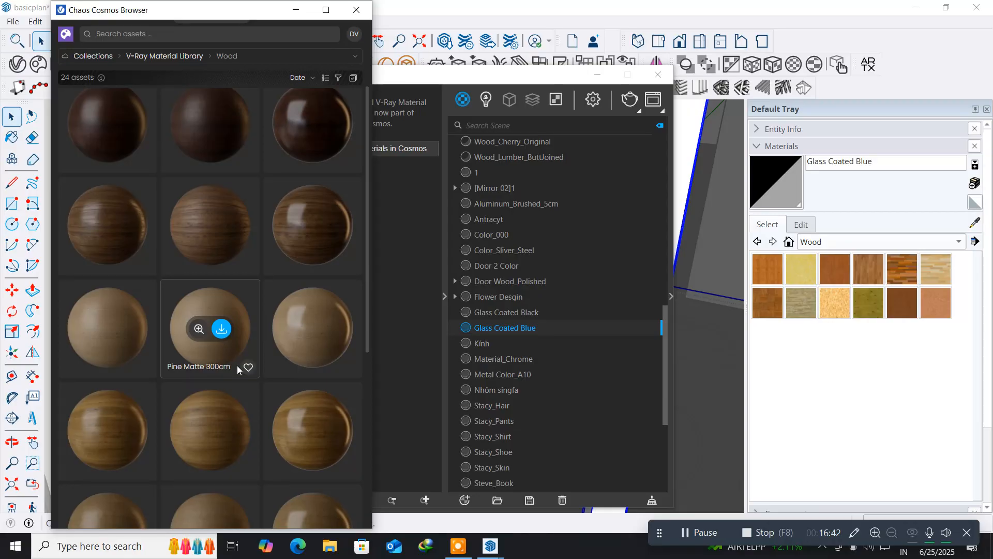
scroll(237, 366, "down", 4)
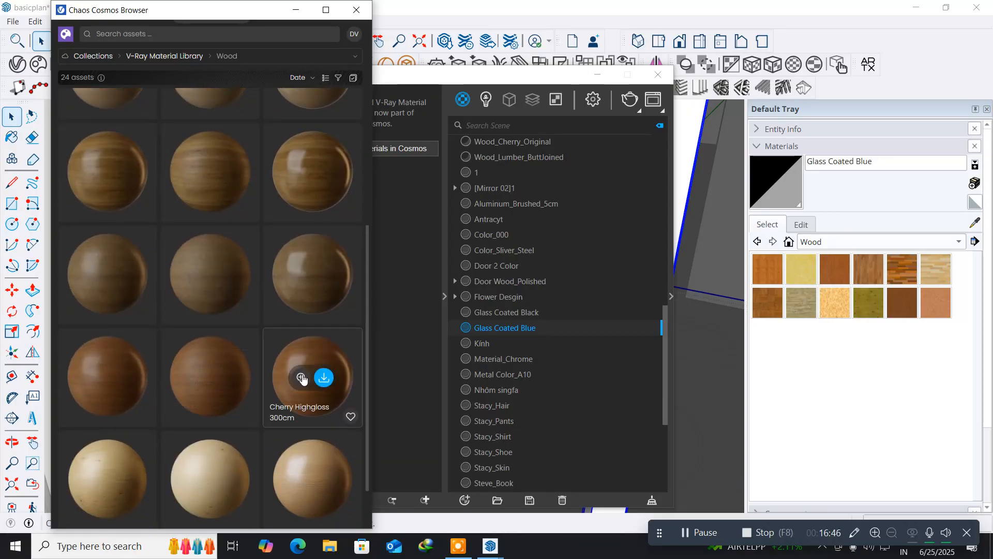
left_click(325, 379)
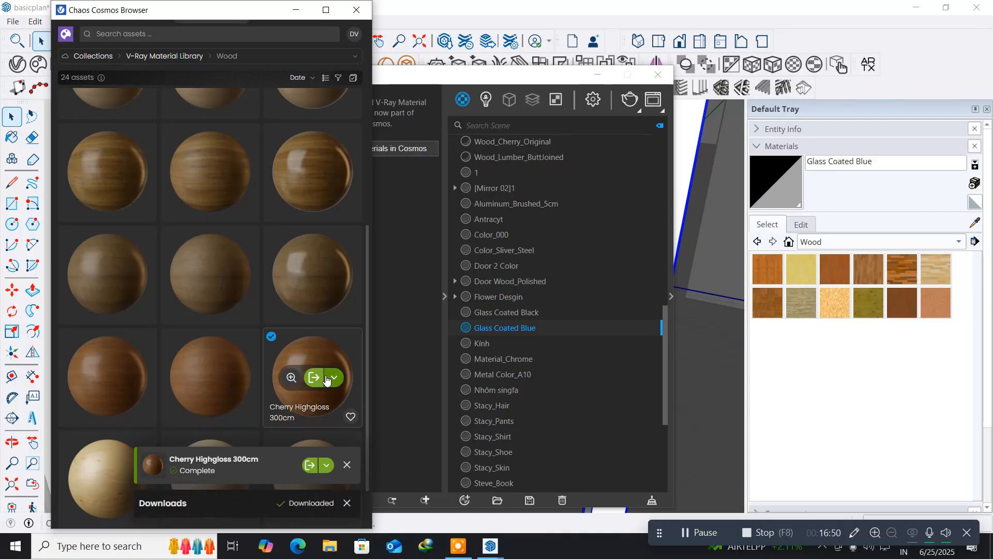
left_click(315, 380)
left_click(315, 380)
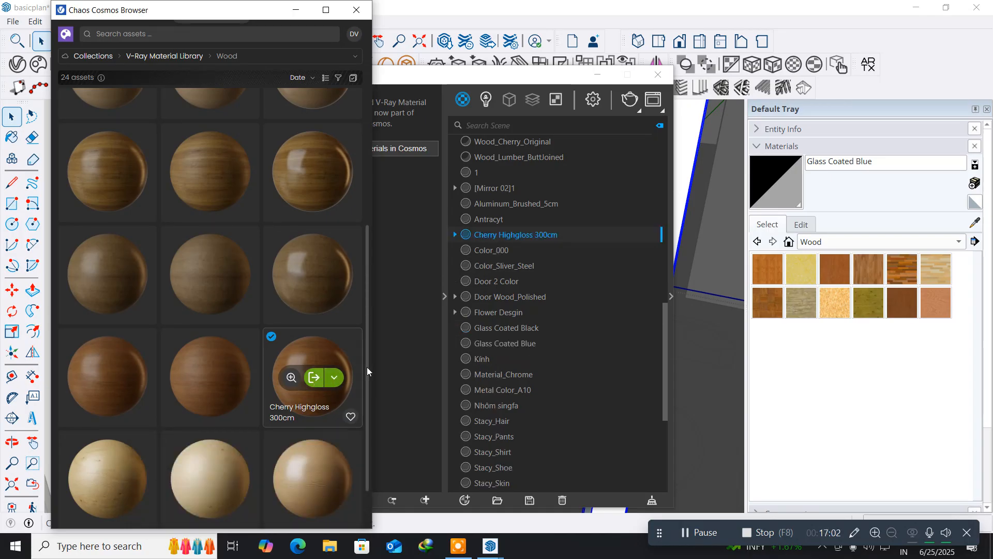
- Make Cherry Highgloss 300cm the active material in the V-Ray Asset Editor and close the Chaos Cosmos Browser
left_click(501, 250)
left_click(506, 239)
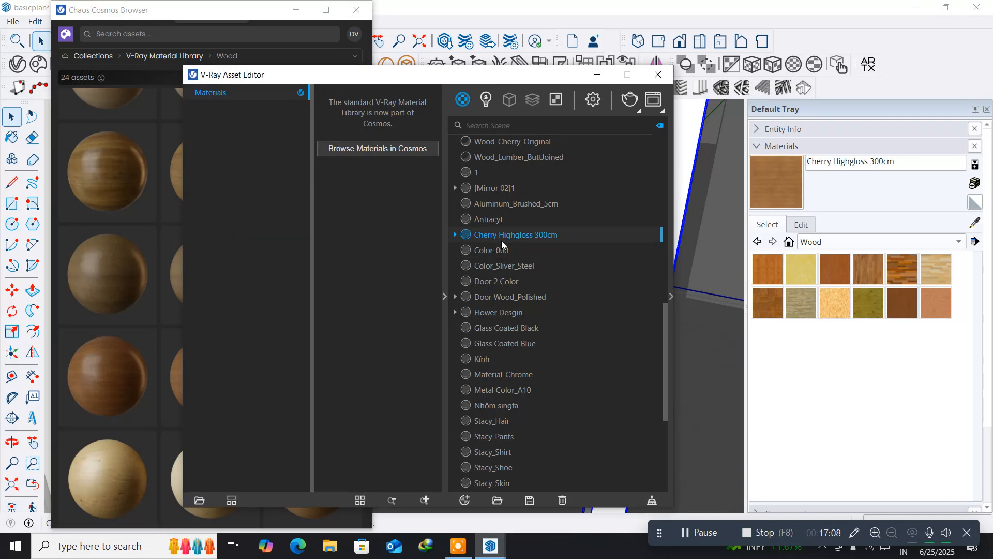
left_click(444, 297)
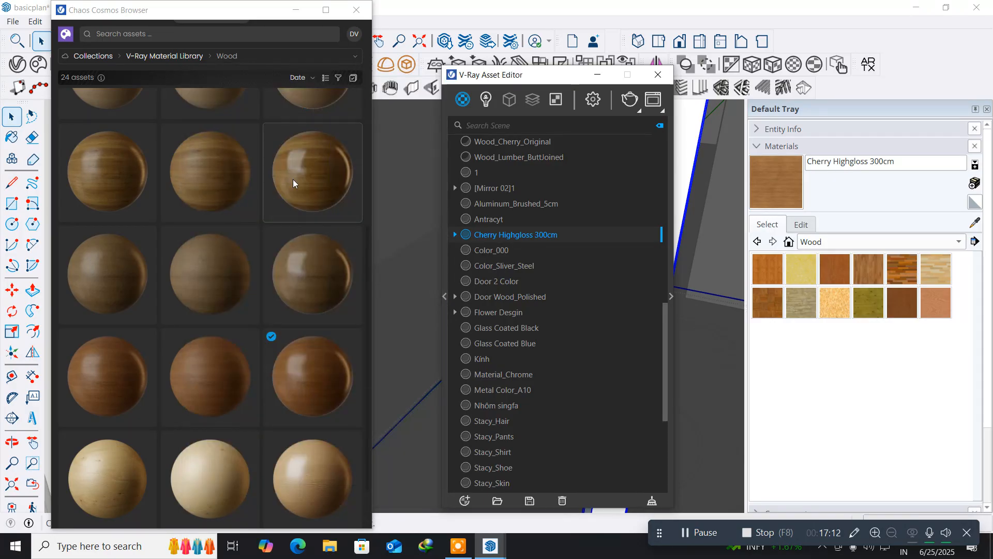
left_click(357, 10)
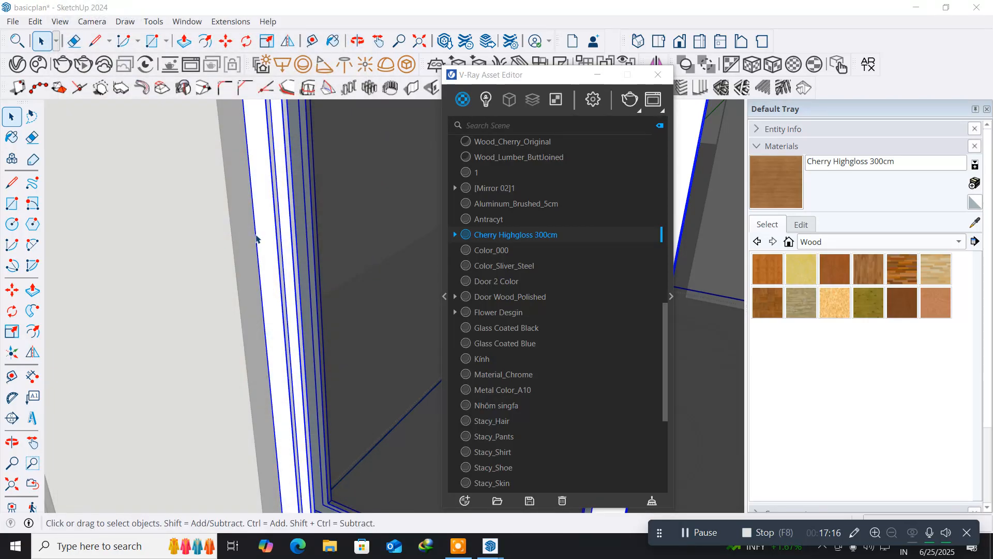
- Paint the grouped window frame with the Cherry Highgloss 300cm material and close the V-Ray Asset Editor
left_click(19, 136)
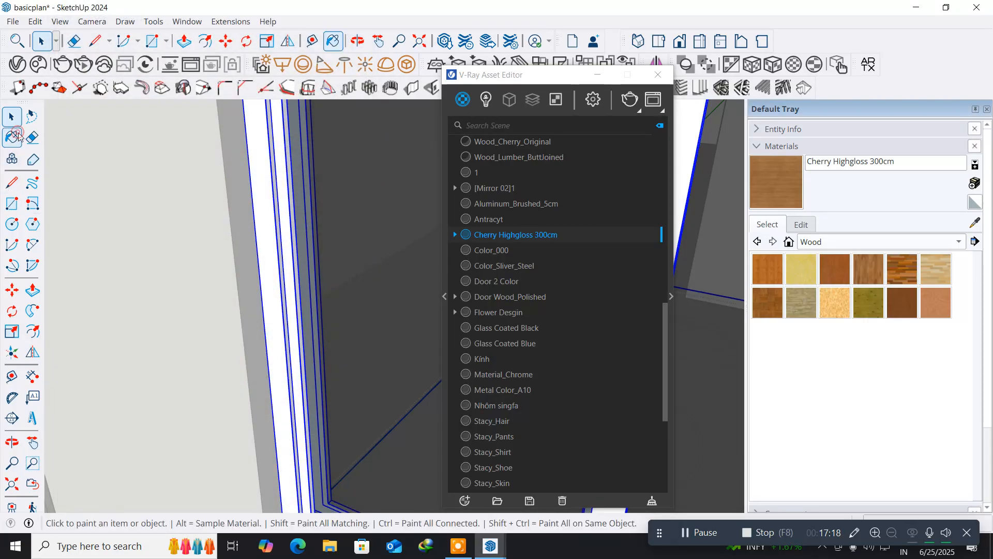
left_click(272, 176)
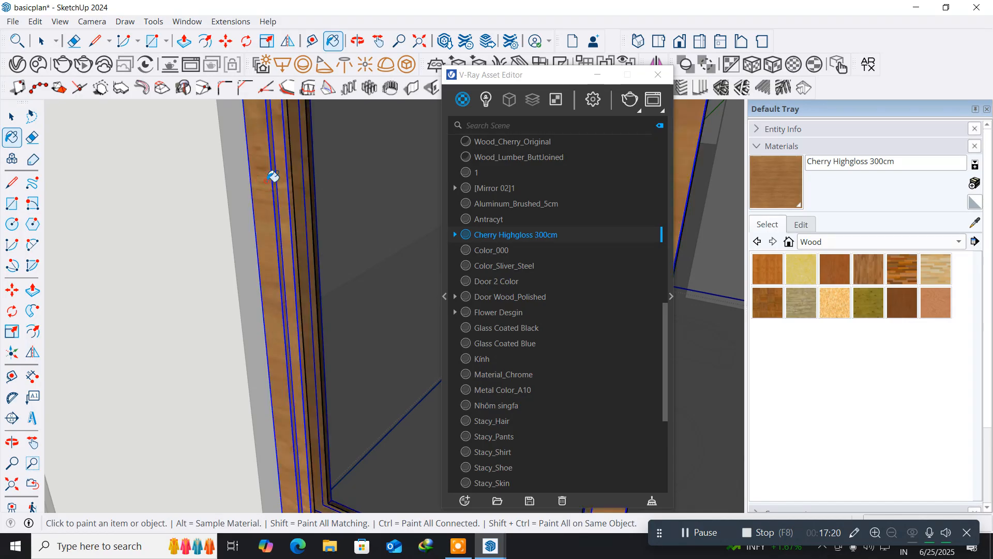
scroll(282, 198, "down", 3)
scroll(282, 198, "down", 3)
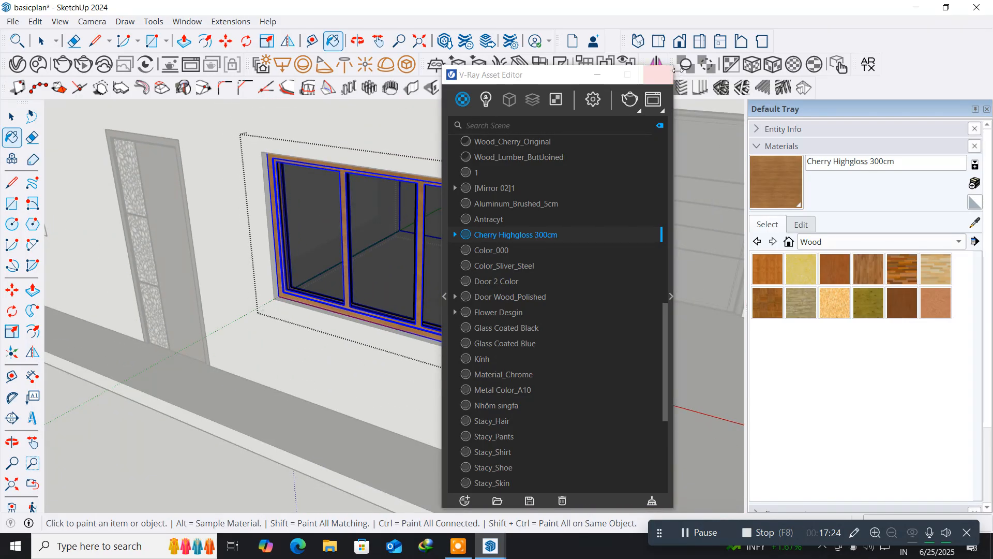
left_click(666, 81)
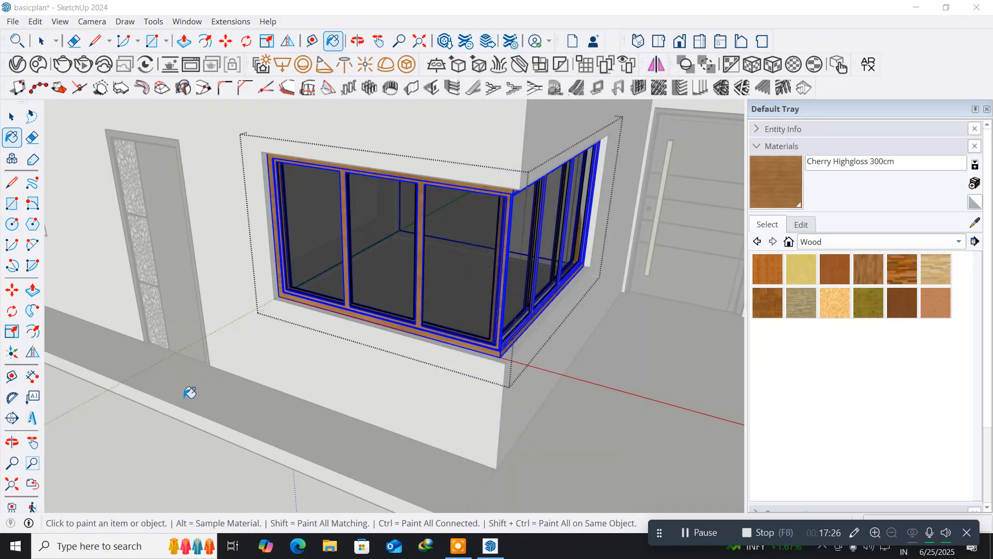
- Switch to the Select tool and close the corner window's group to leave its editing context
left_click(12, 117)
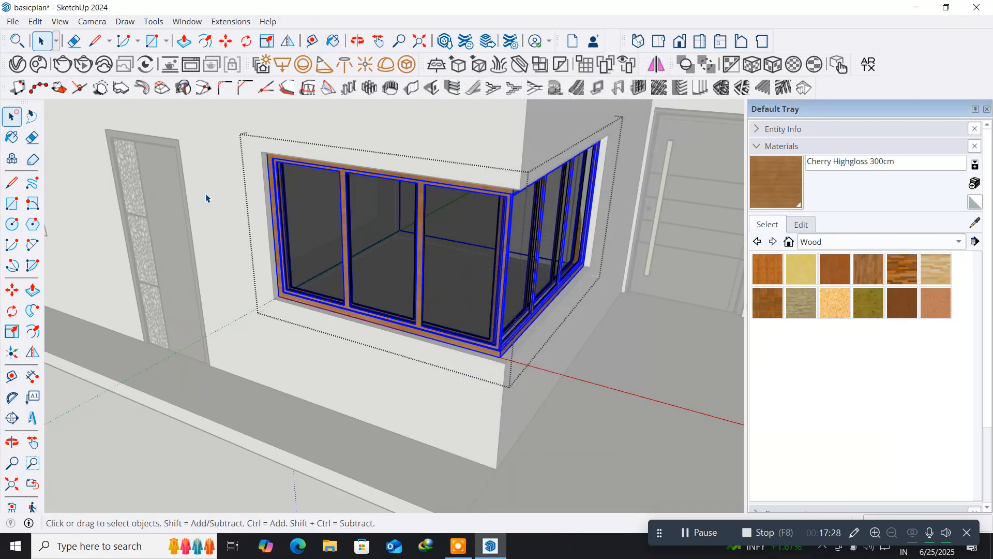
right_click(224, 244)
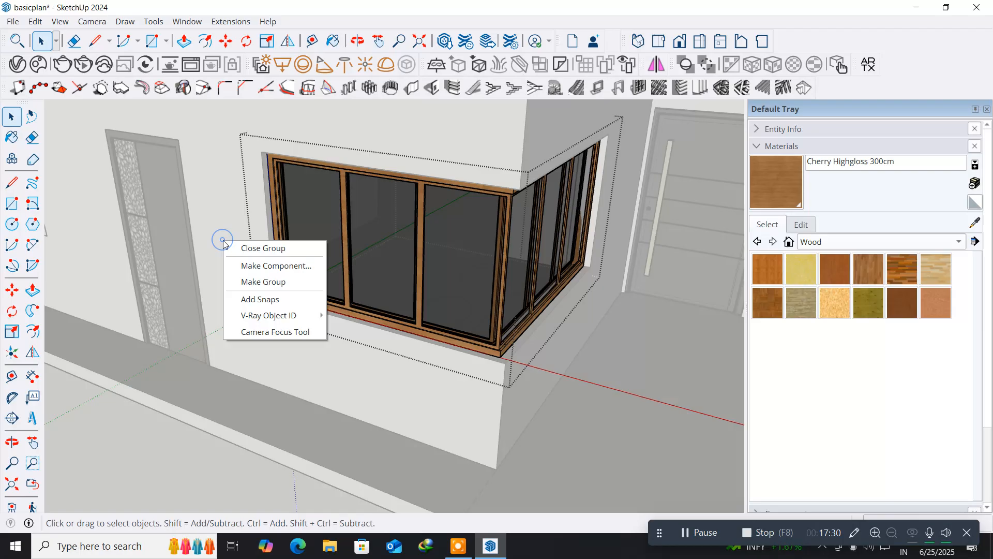
left_click(246, 252)
- Delete the small stray object lying on the ground outside the house, beside the plinth near the red axis
middle_click_drag(355, 346, 383, 349)
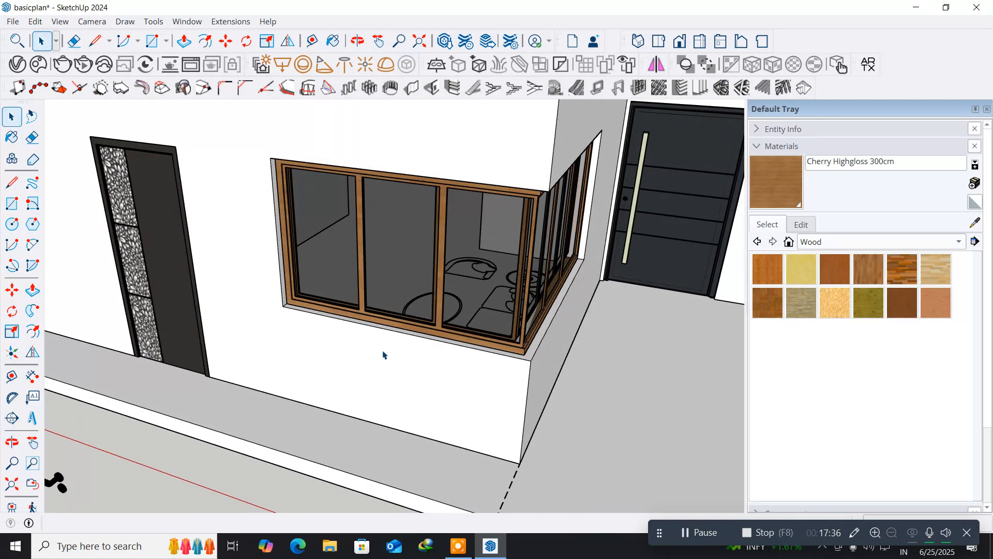
scroll(383, 351, "down", 3)
middle_click_drag(408, 401, 253, 397)
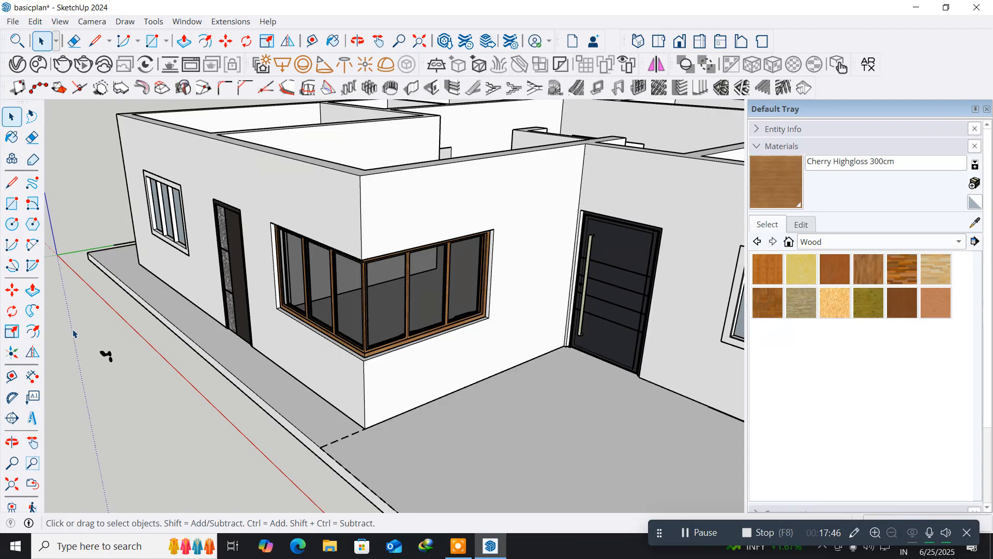
left_click_drag(78, 324, 138, 390)
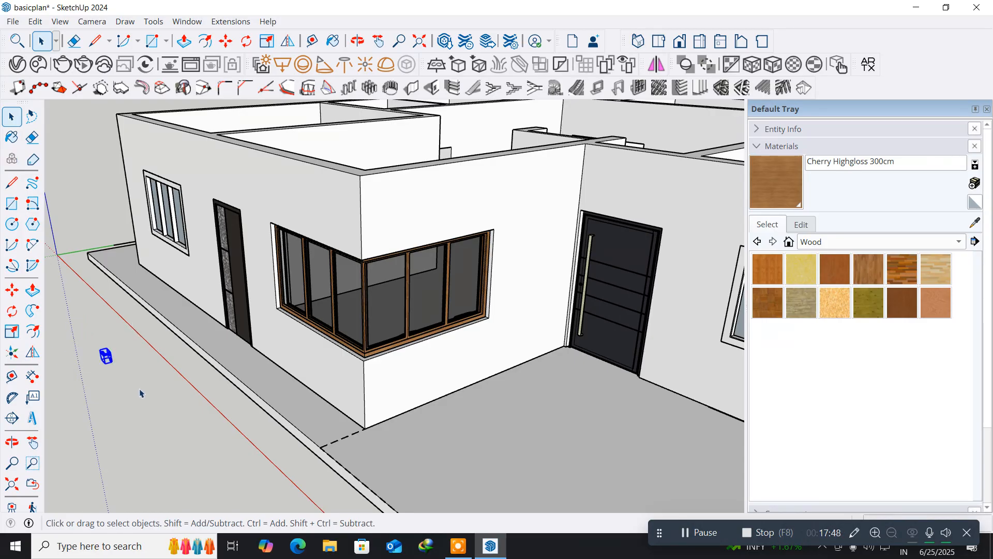
key("Delete")
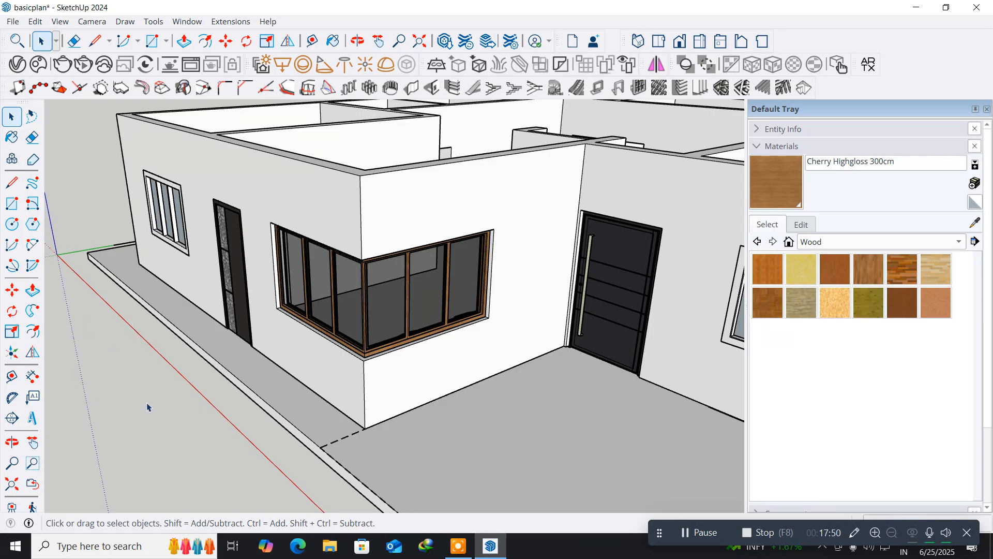
- Delete the woman scale figure standing beside the house near the model origin
middle_click_drag(155, 416, 339, 405)
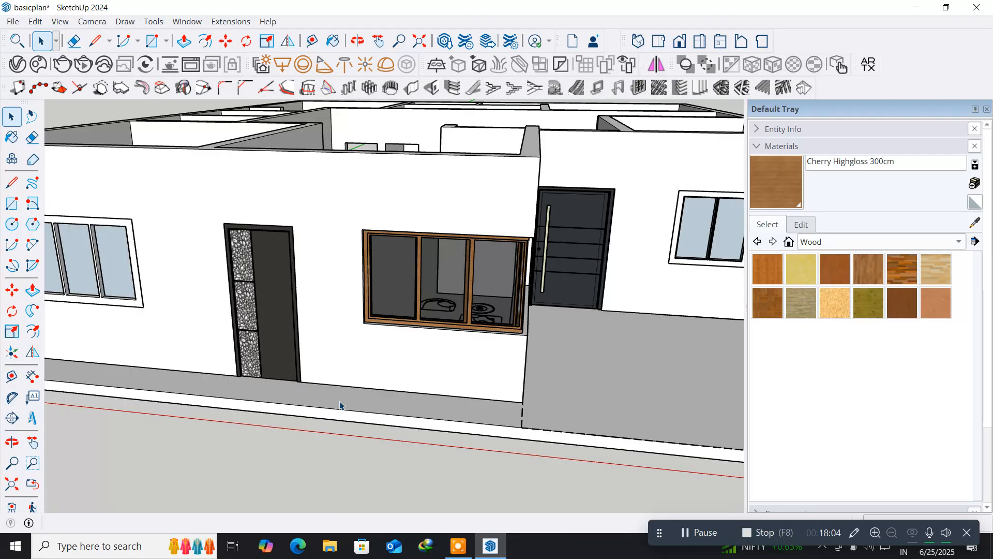
middle_click_drag(501, 379, 336, 363)
scroll(335, 364, "down", 5)
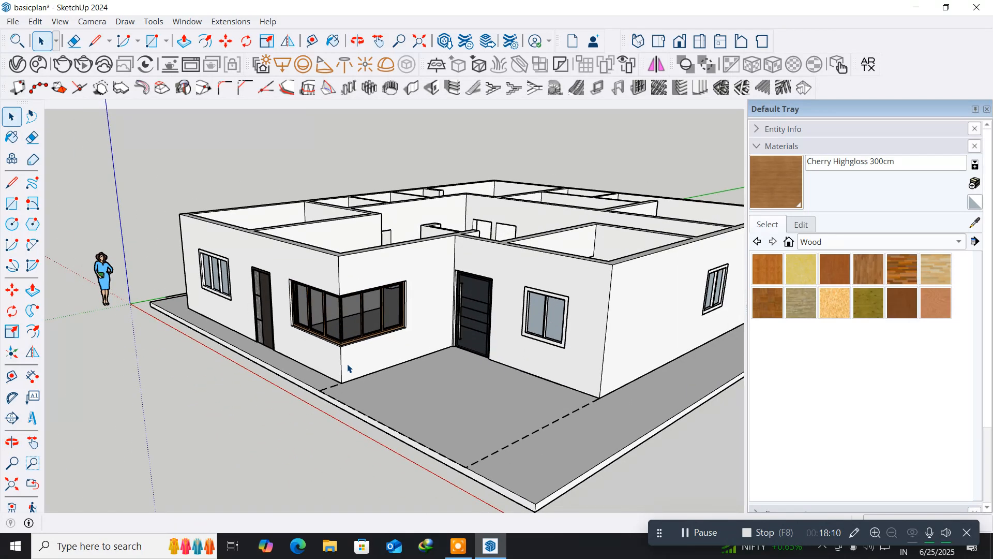
middle_click_drag(348, 368, 392, 351)
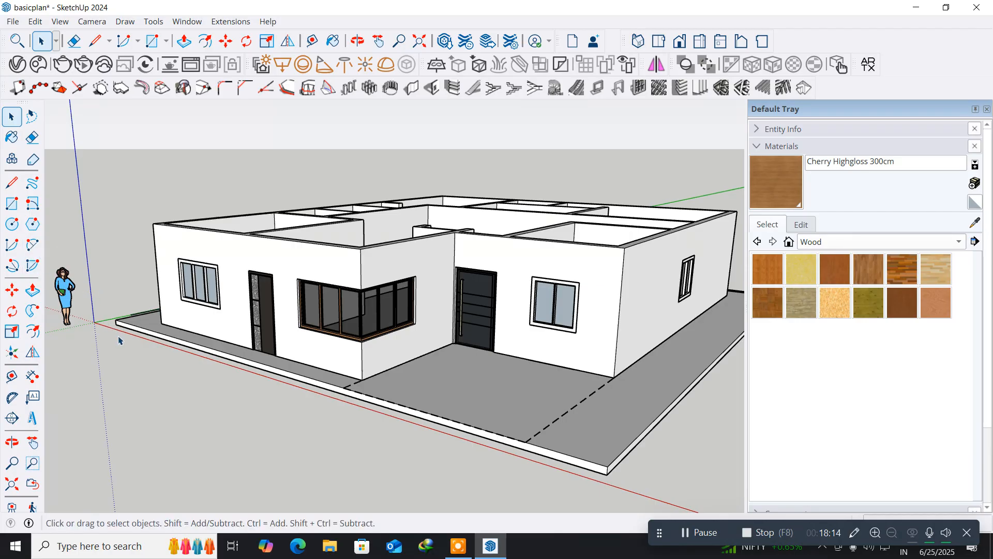
middle_click_drag(118, 340, 159, 340)
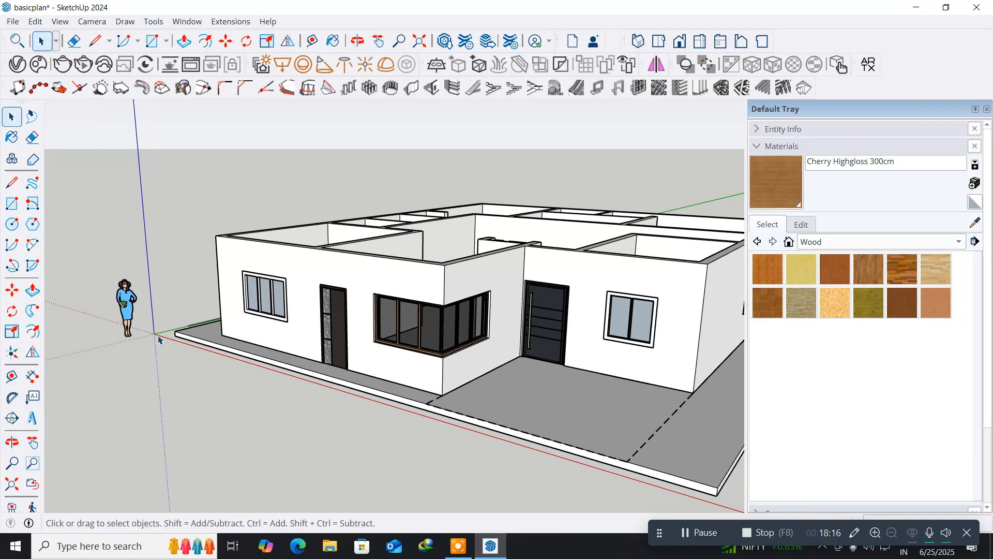
left_click_drag(100, 269, 151, 364)
key("Delete")
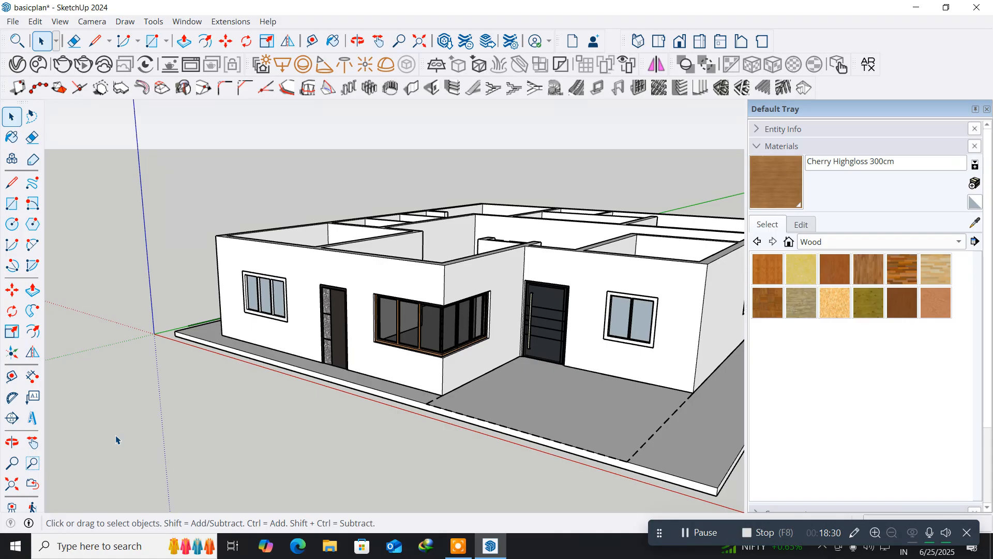
left_click(459, 545)
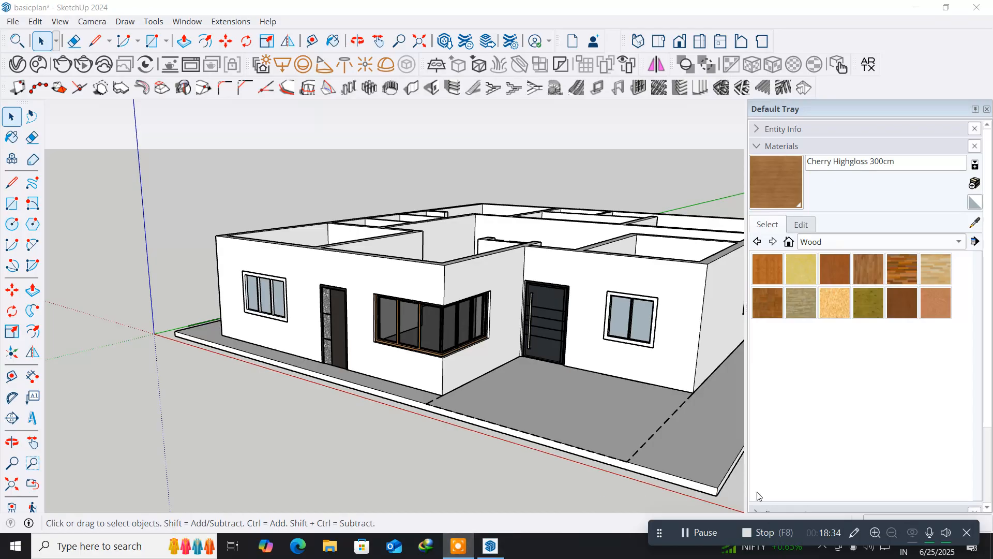